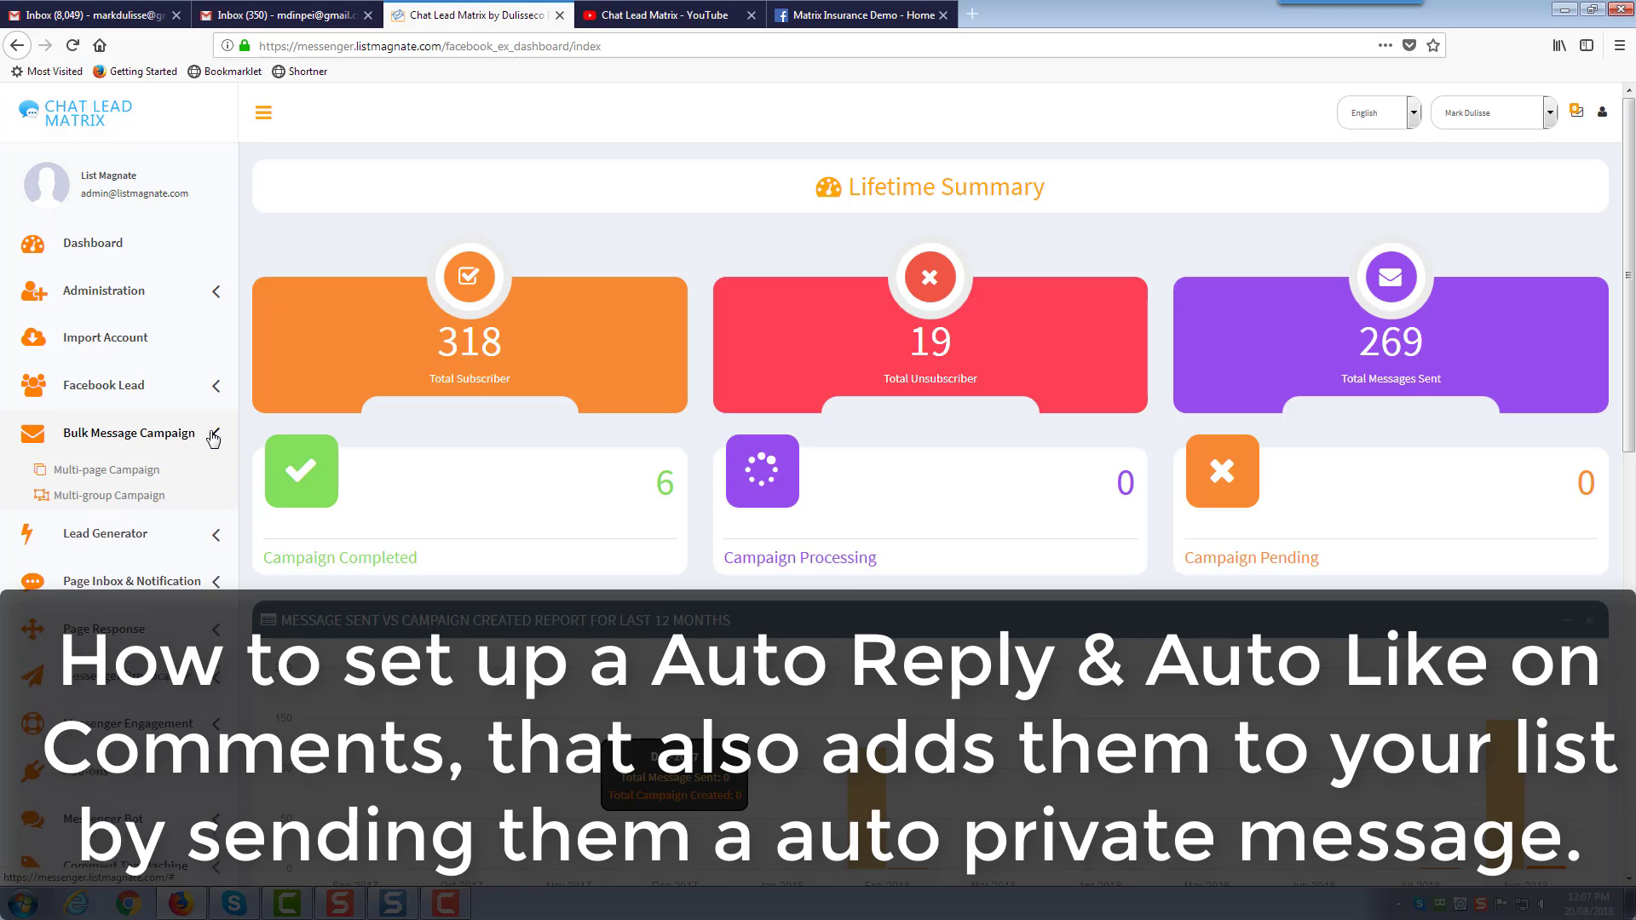
left_click(213, 439)
Browse the Bulk Message Campaign and Messenger Broadcaster sidebar menus, expanding and collapsing each
scroll(213, 439, "down", 1)
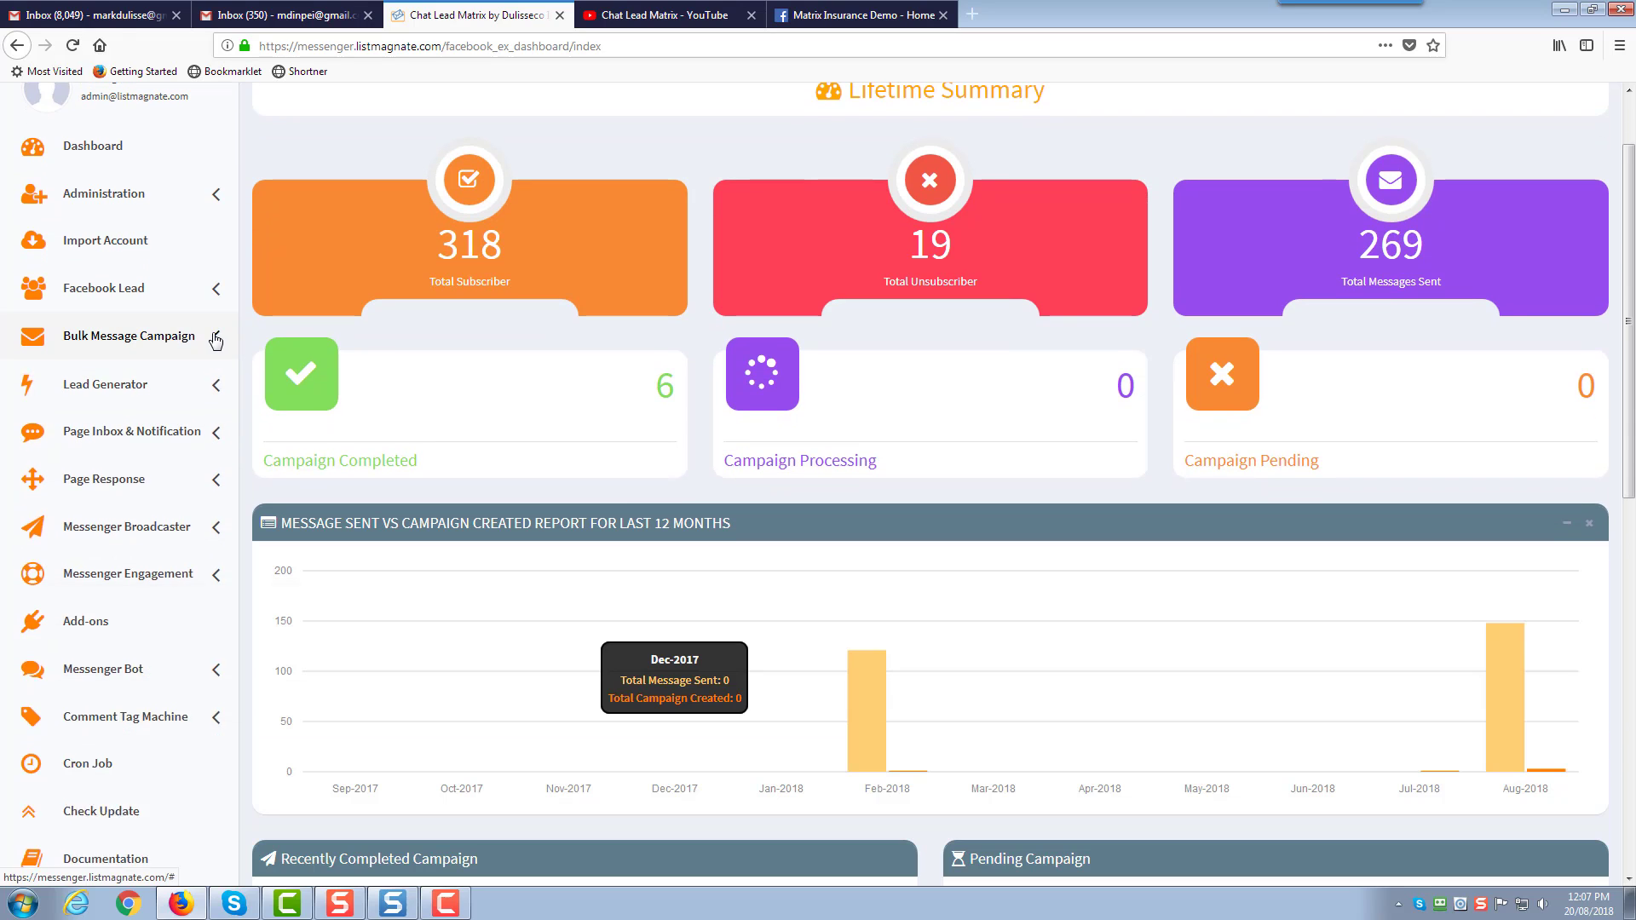
left_click(216, 339)
left_click(216, 340)
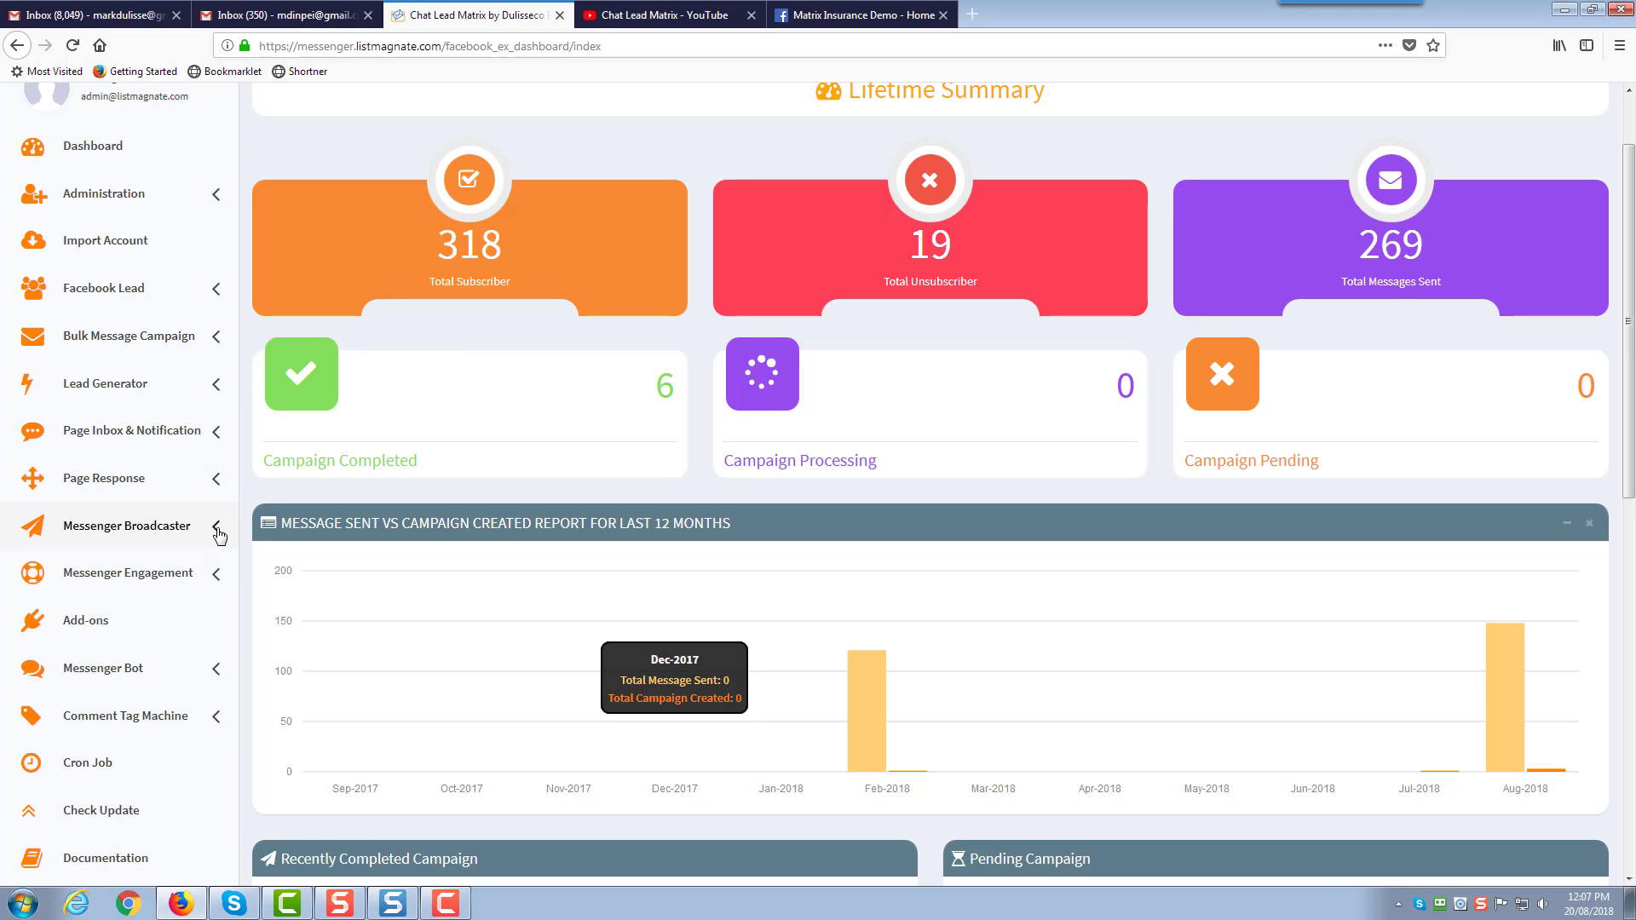
left_click(217, 532)
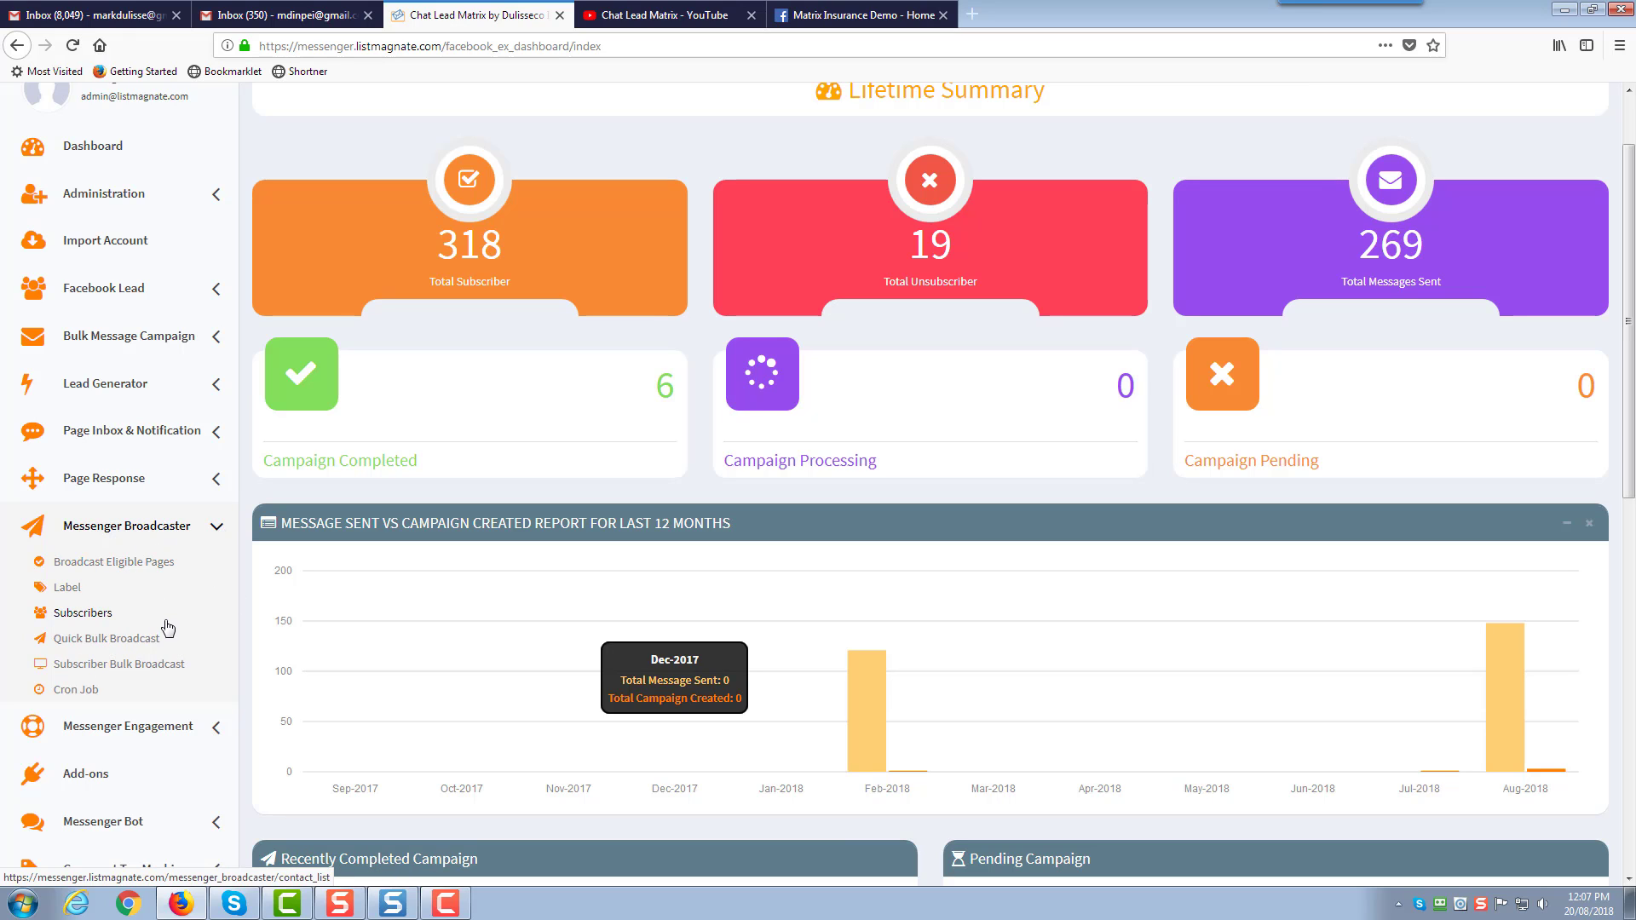
left_click(214, 528)
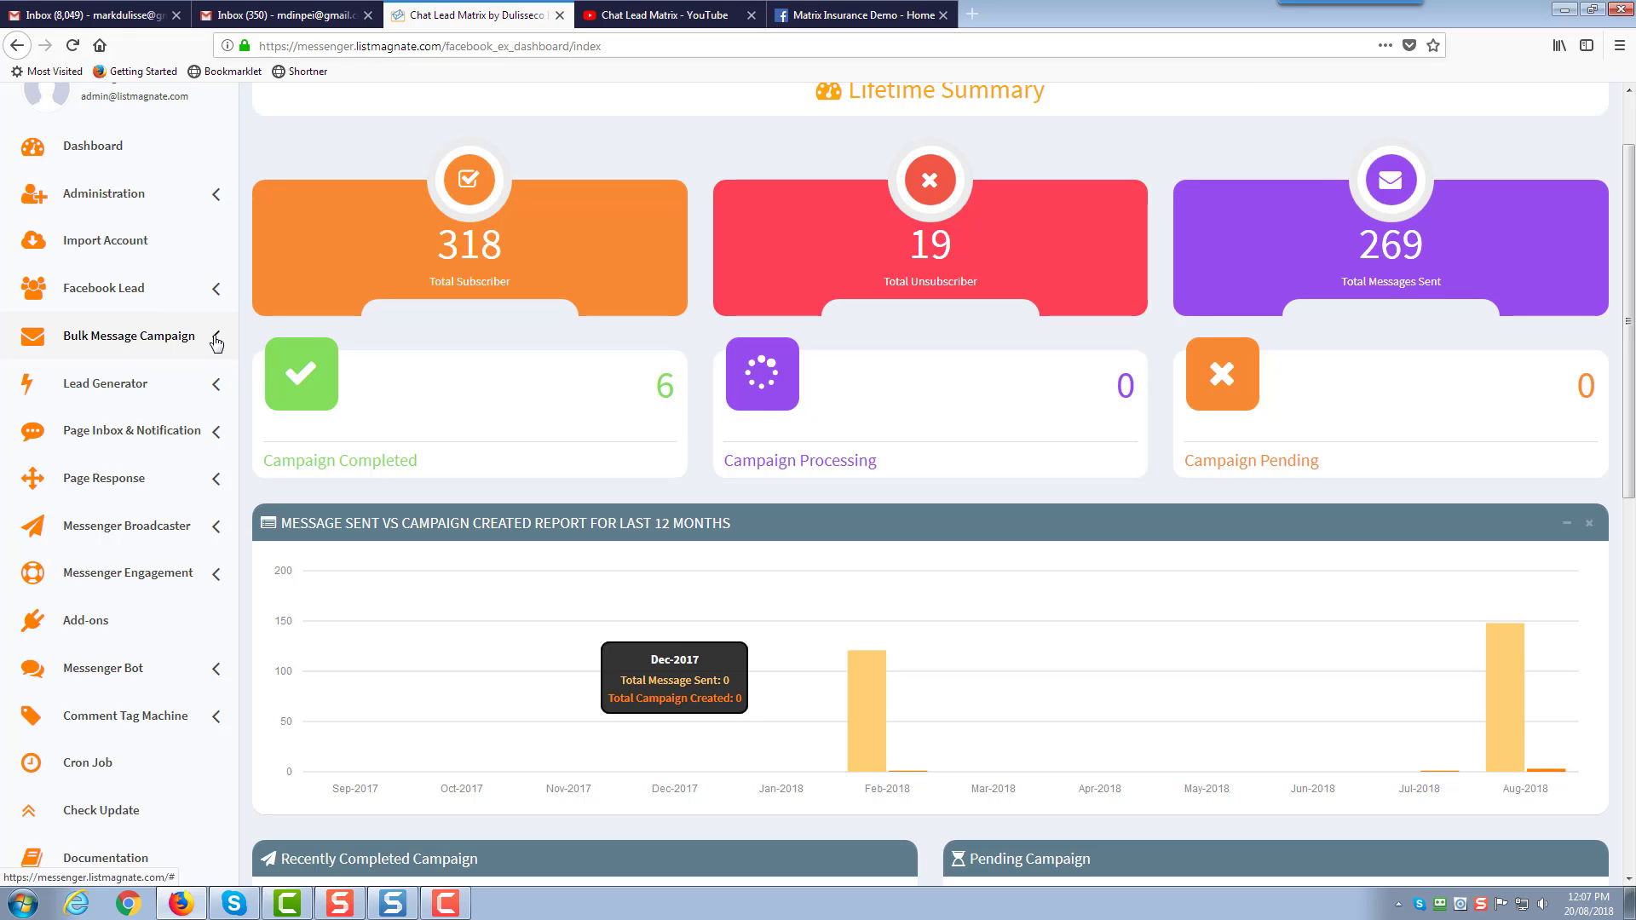
left_click(217, 343)
left_click(211, 339)
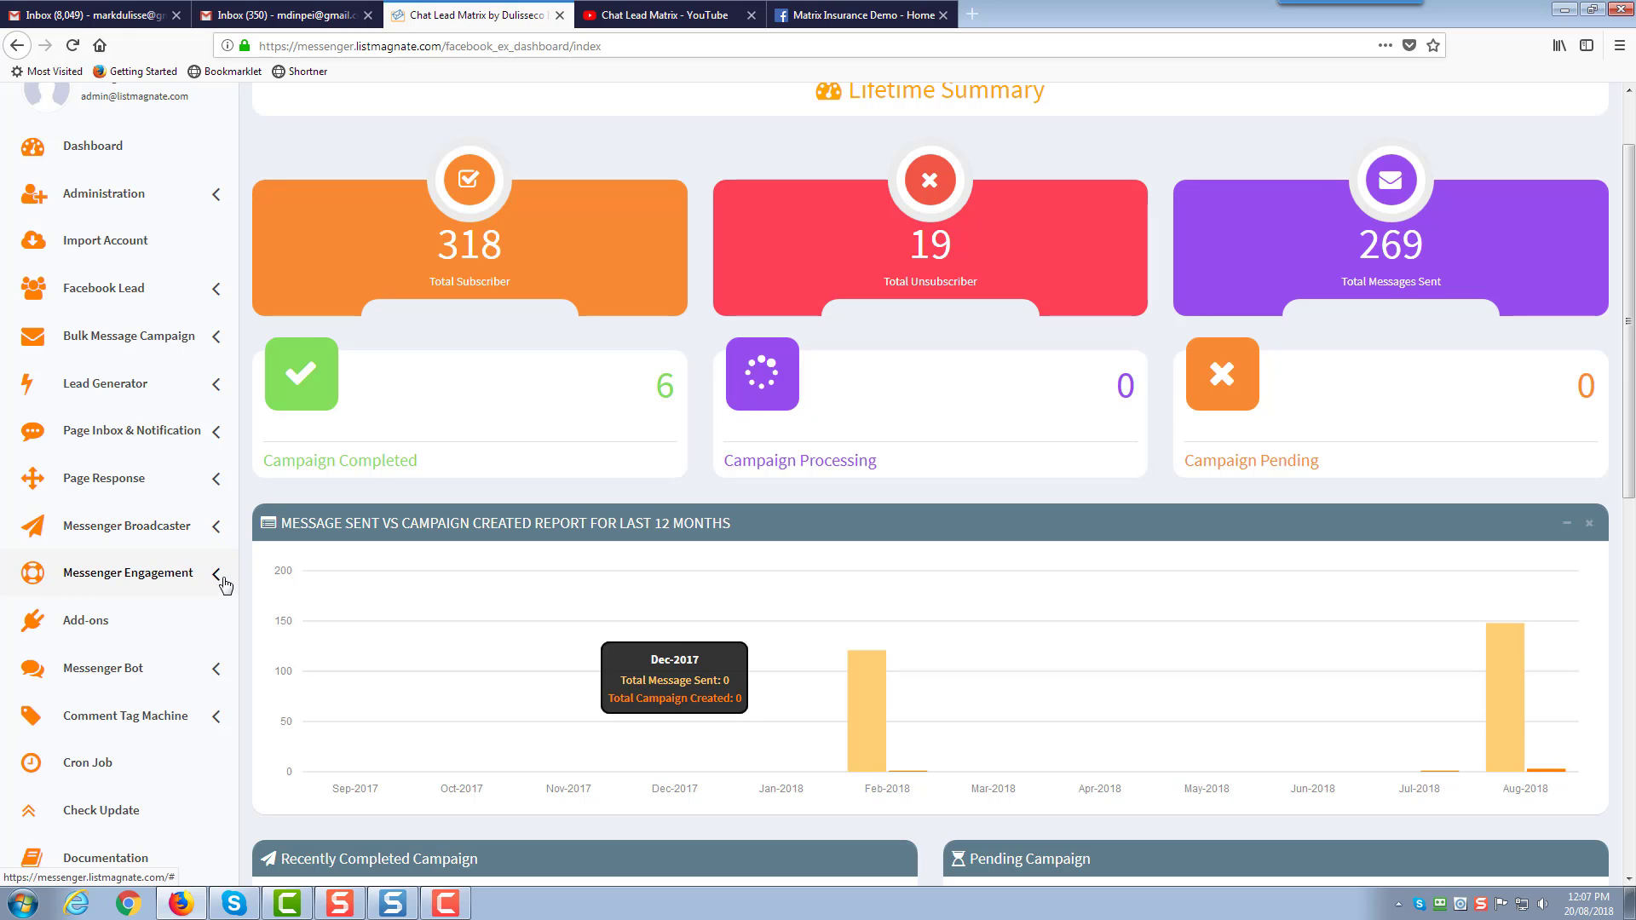
left_click(214, 528)
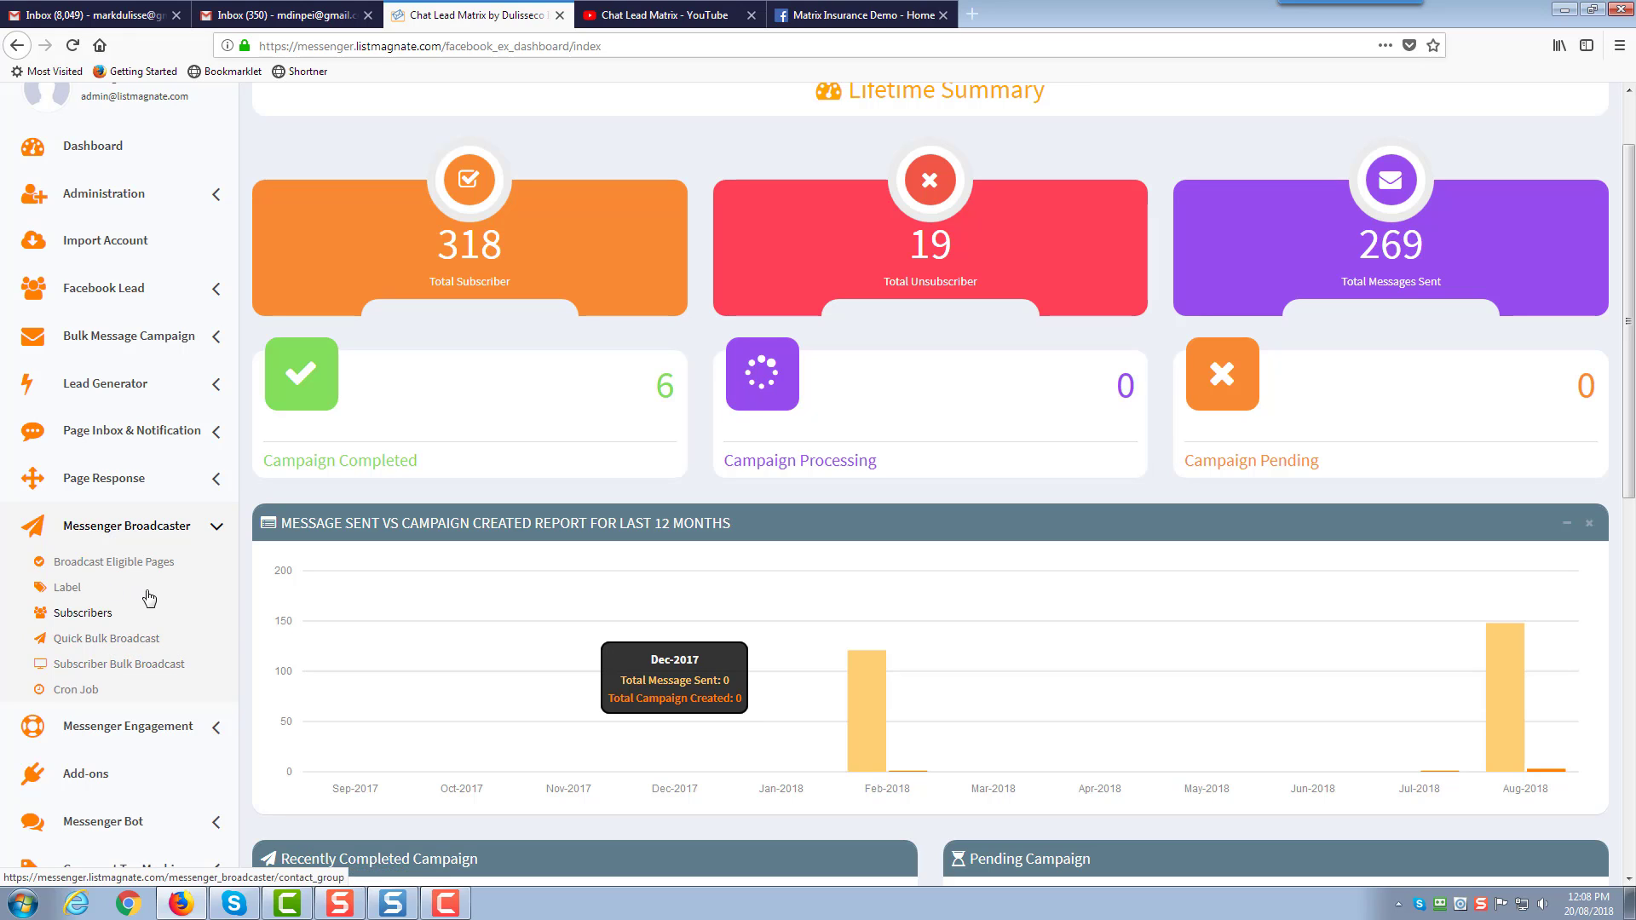
left_click(213, 534)
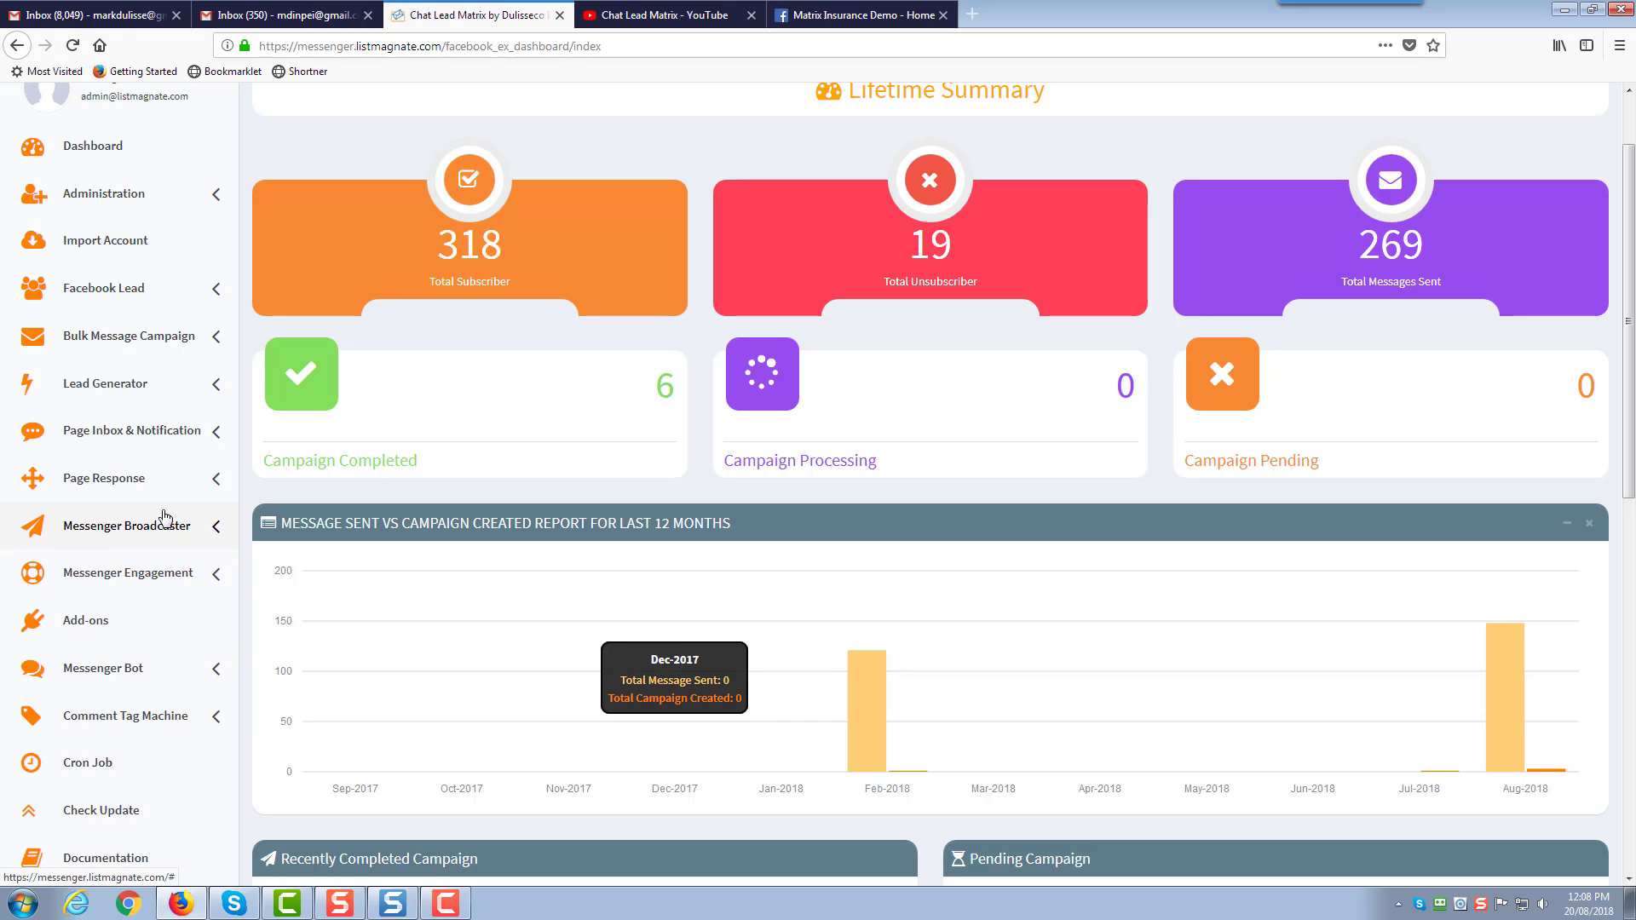
Expand Lead Generator to show Enable auto reply, briefly checking Messenger Engagement and Page Response
left_click(218, 386)
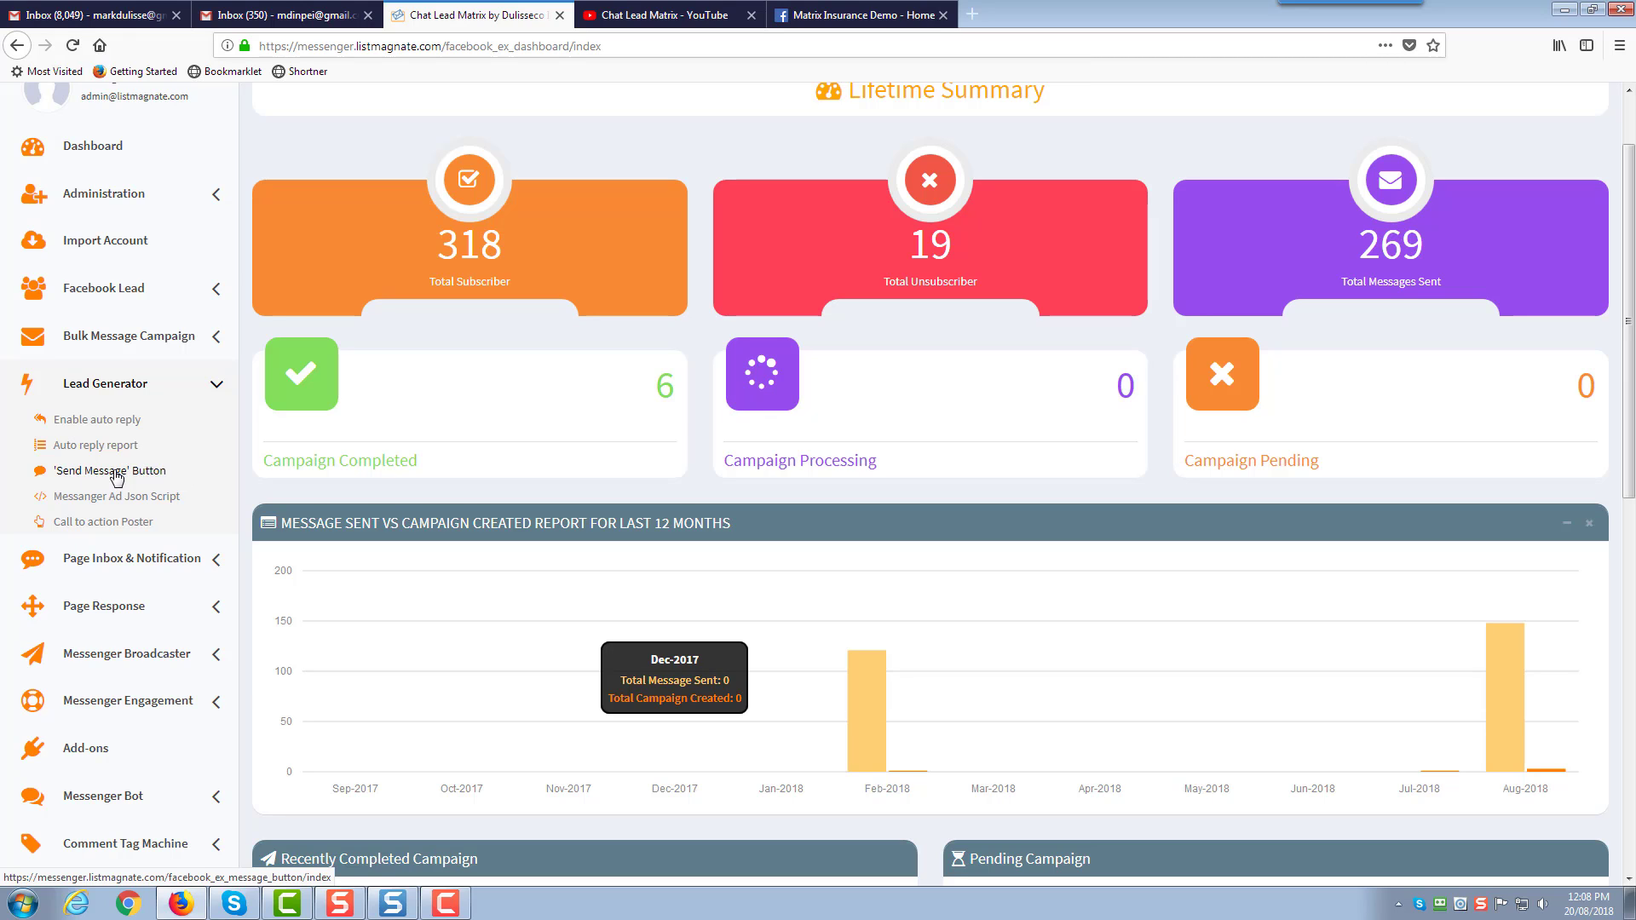
left_click(212, 701)
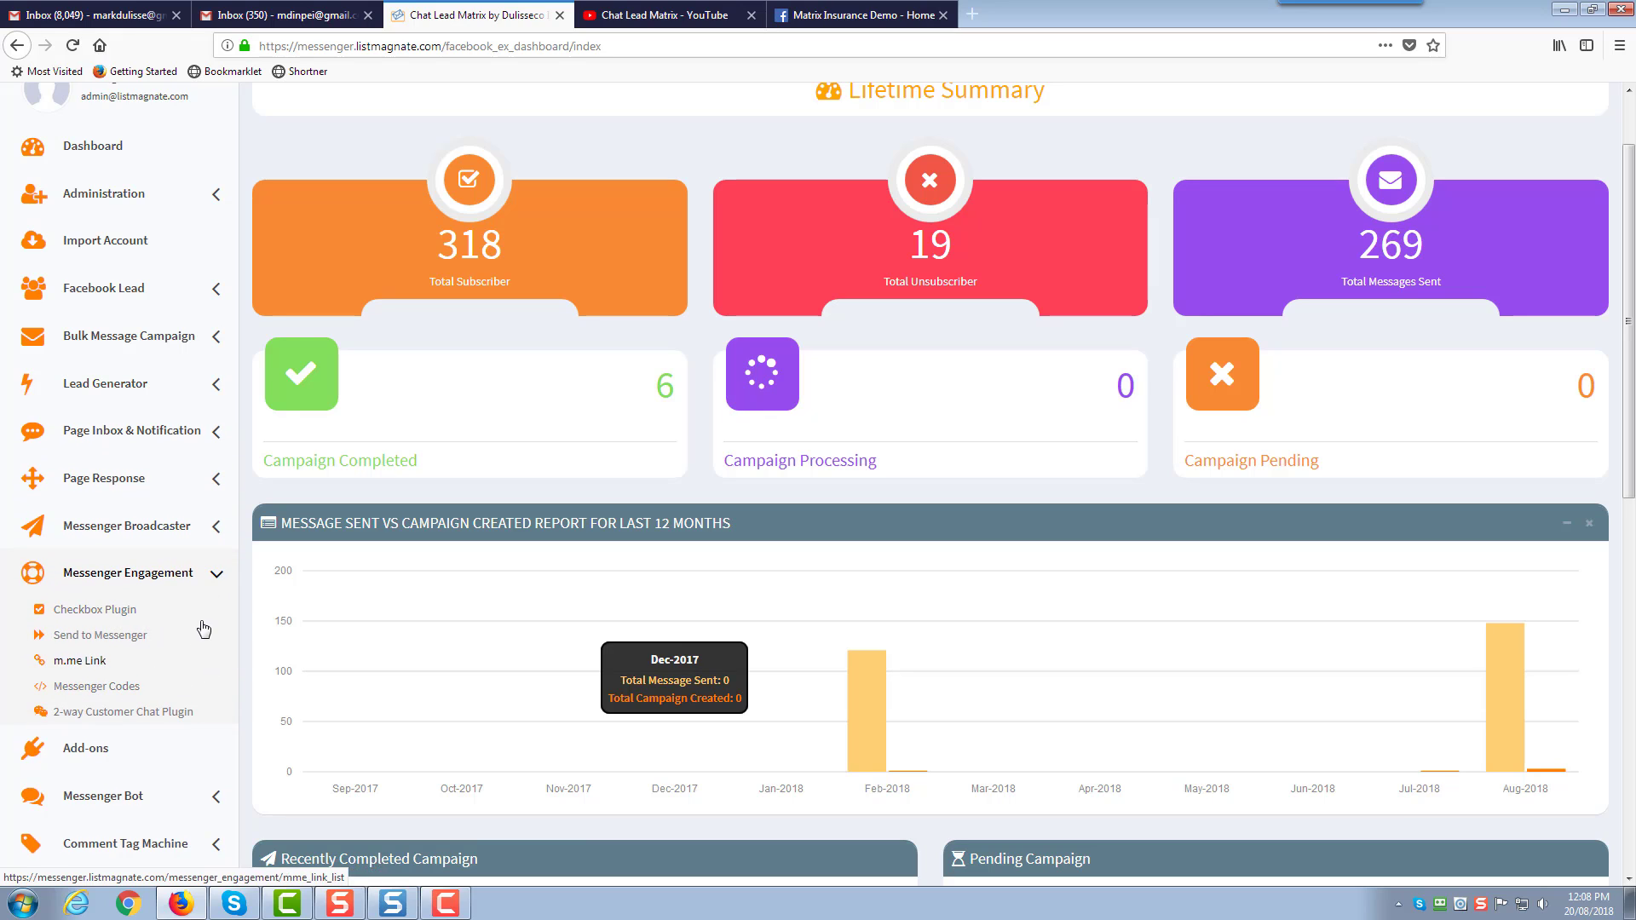
left_click(214, 580)
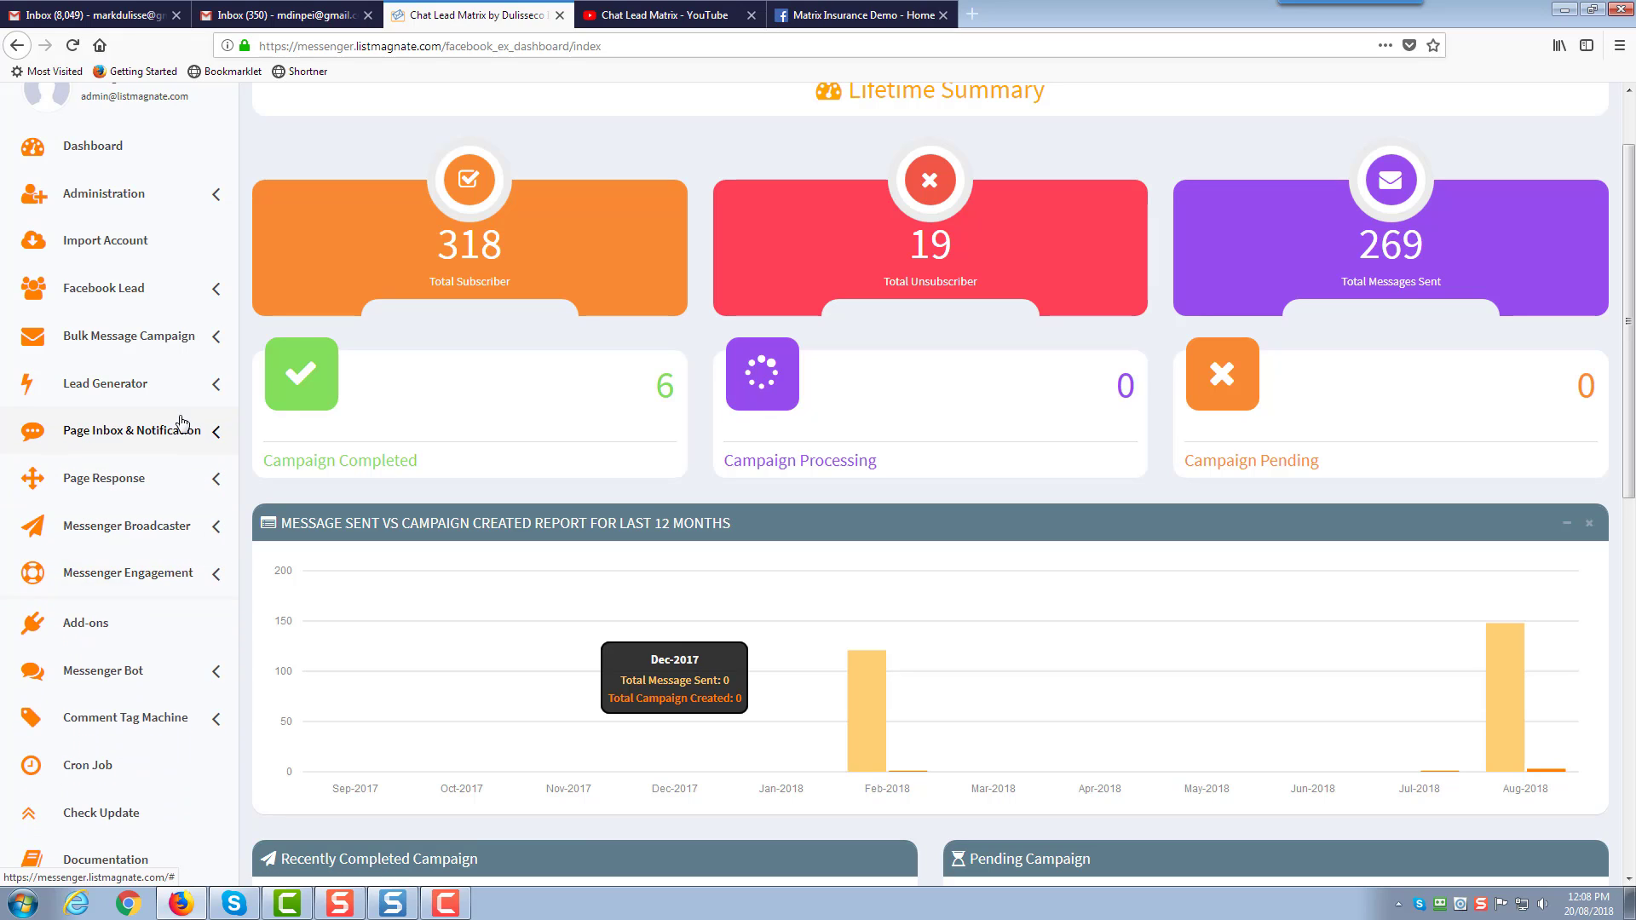
left_click(215, 383)
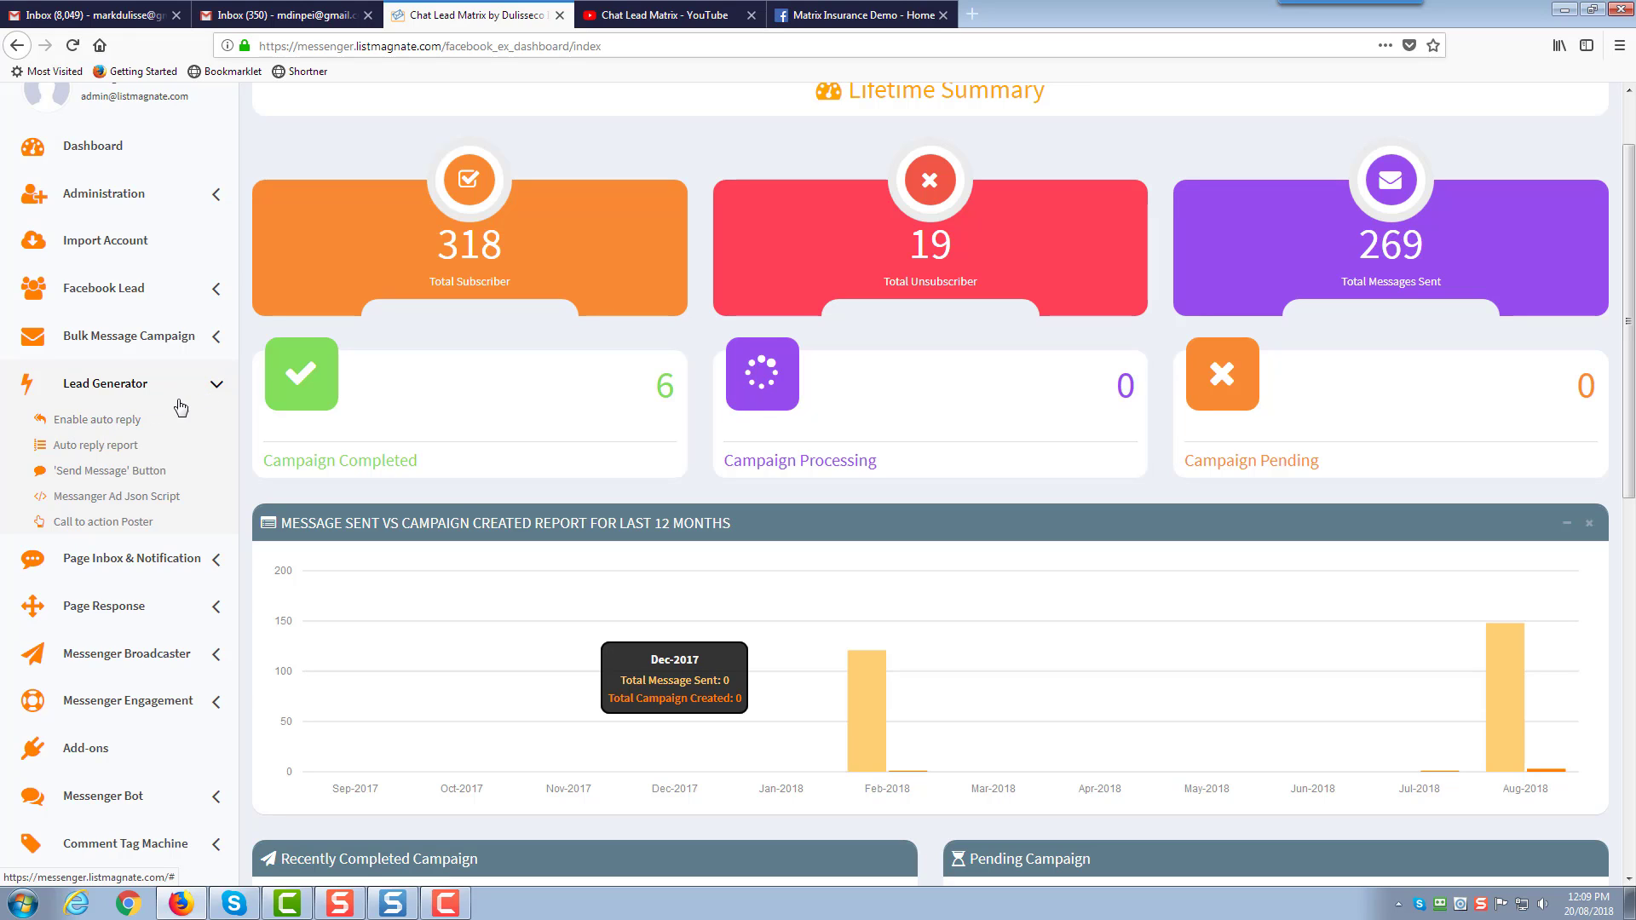
left_click(212, 612)
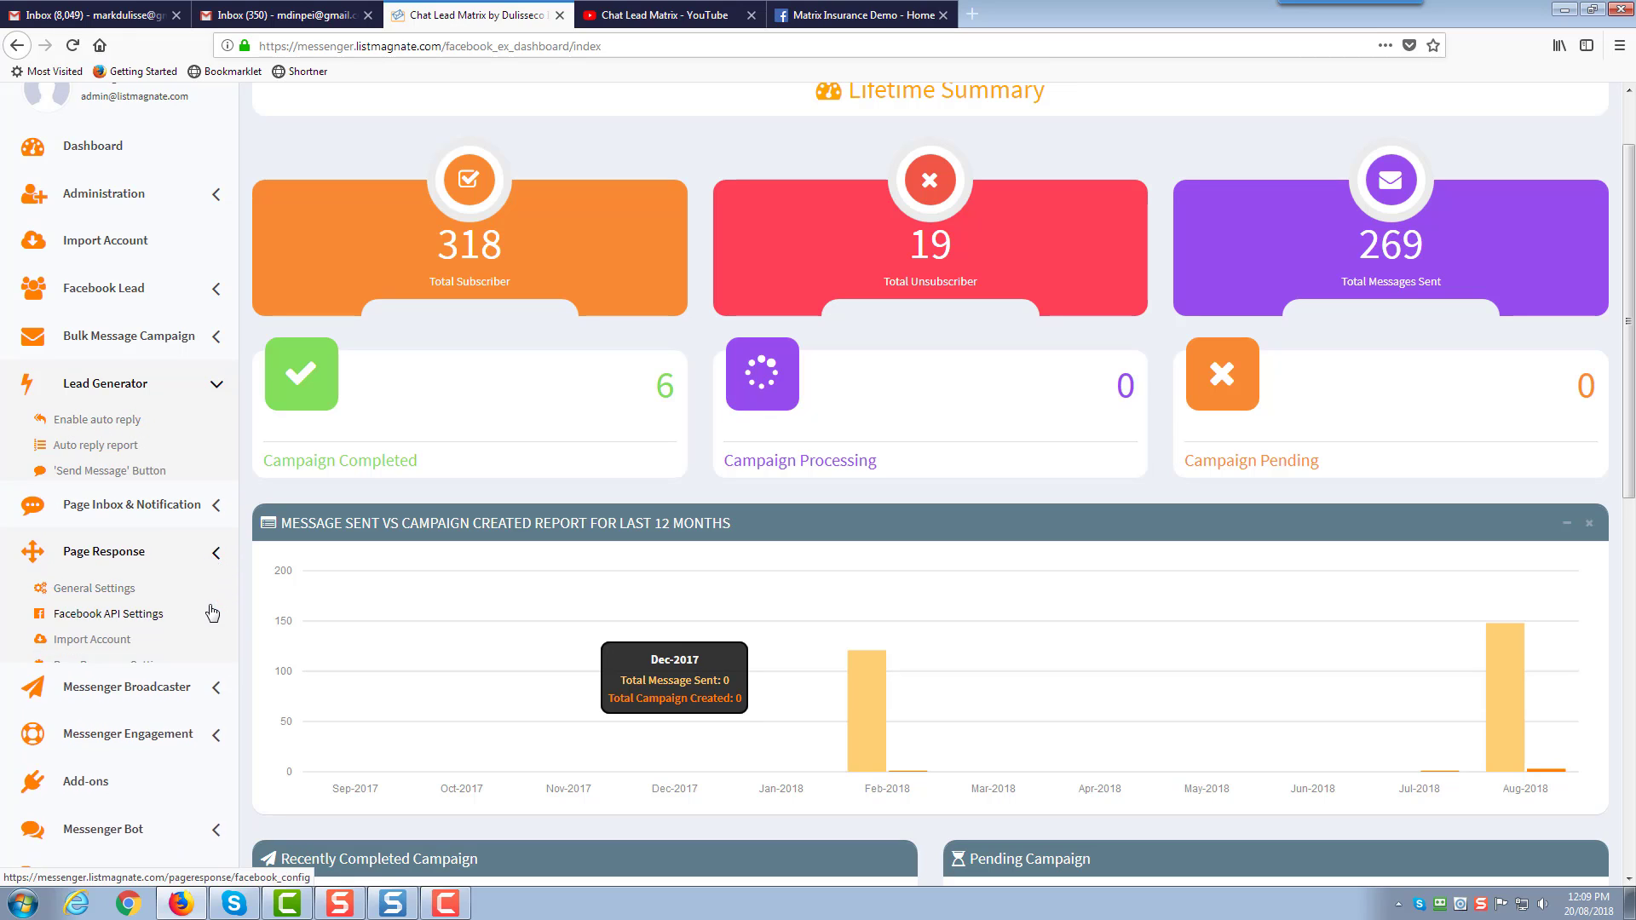
left_click(215, 386)
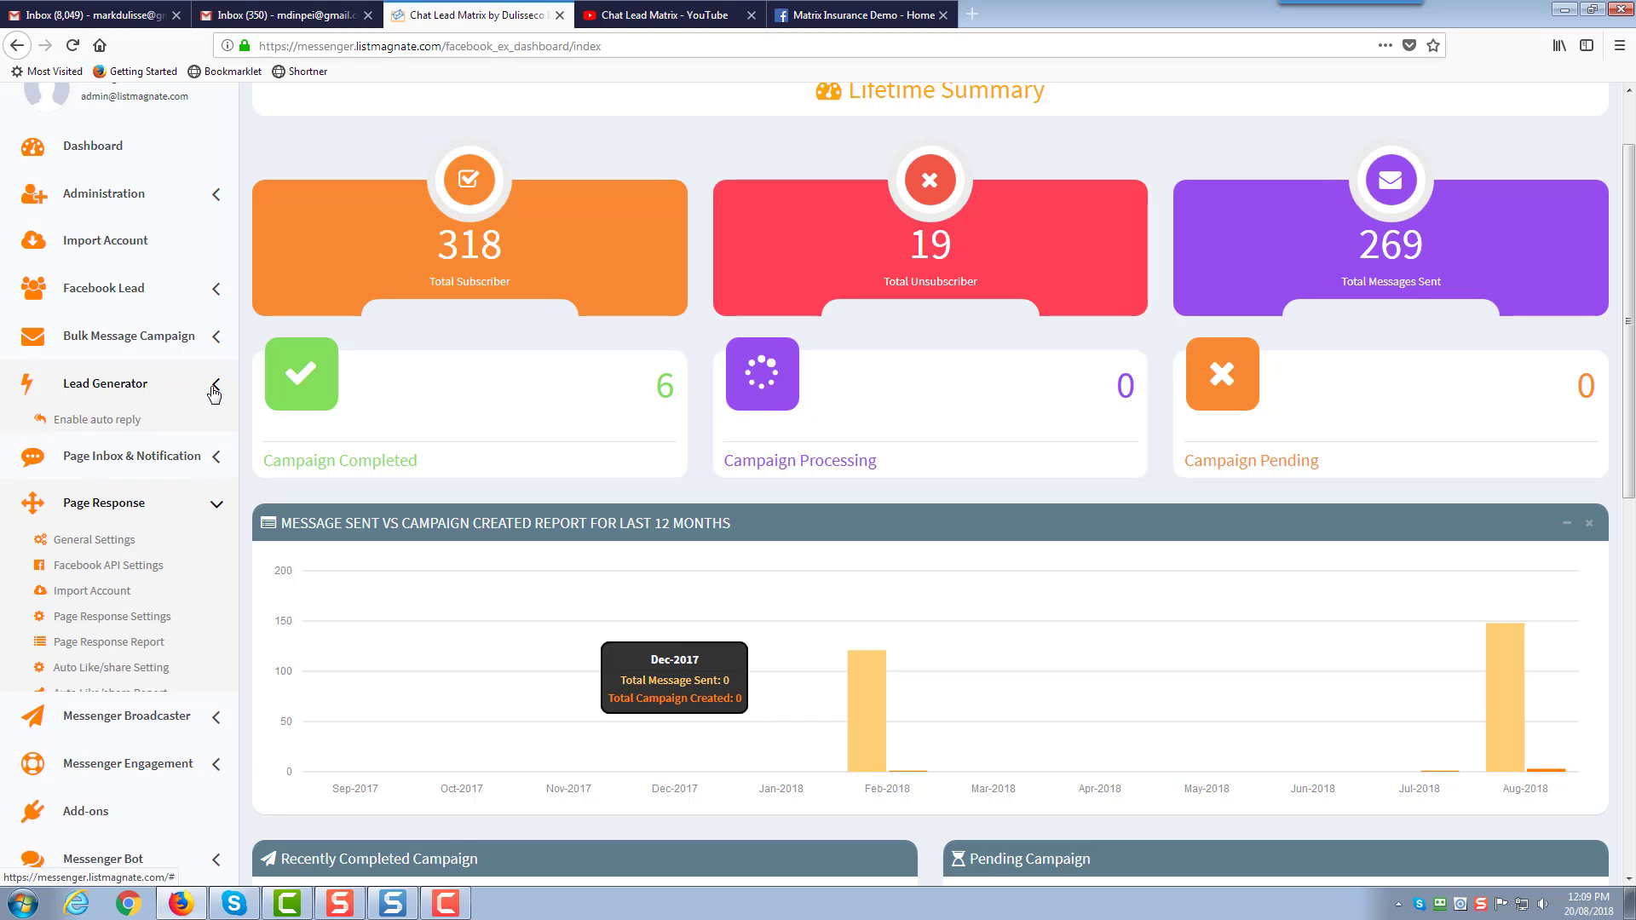
Open the auto reply page list and preview the community and tips-and-products pages' latest posts
left_click(126, 423)
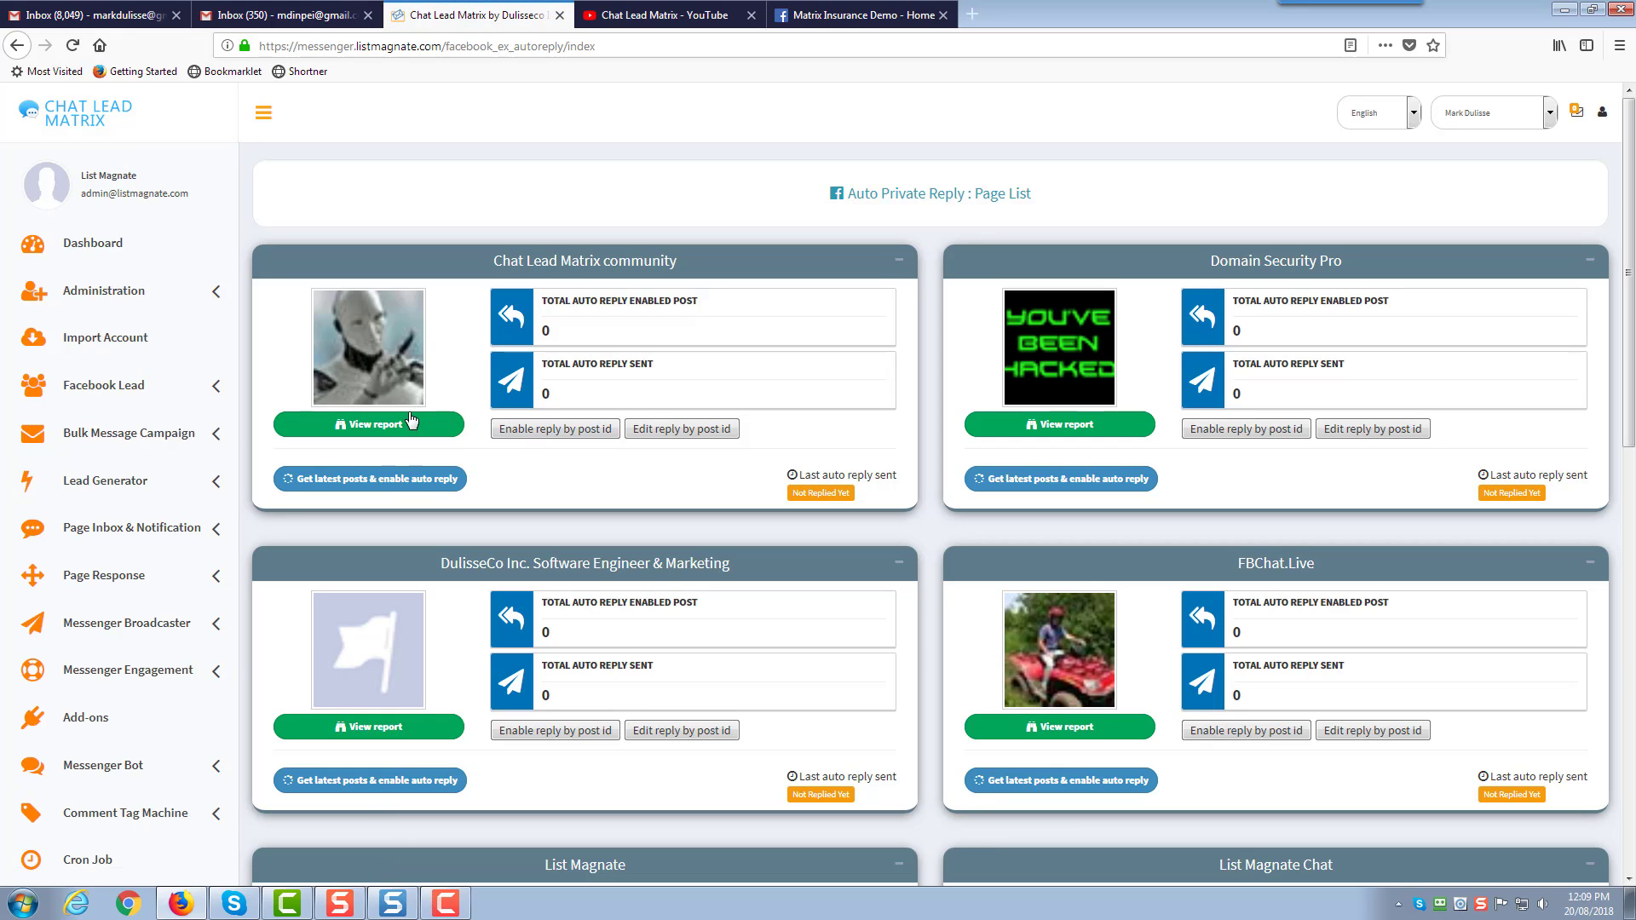
left_click(385, 483)
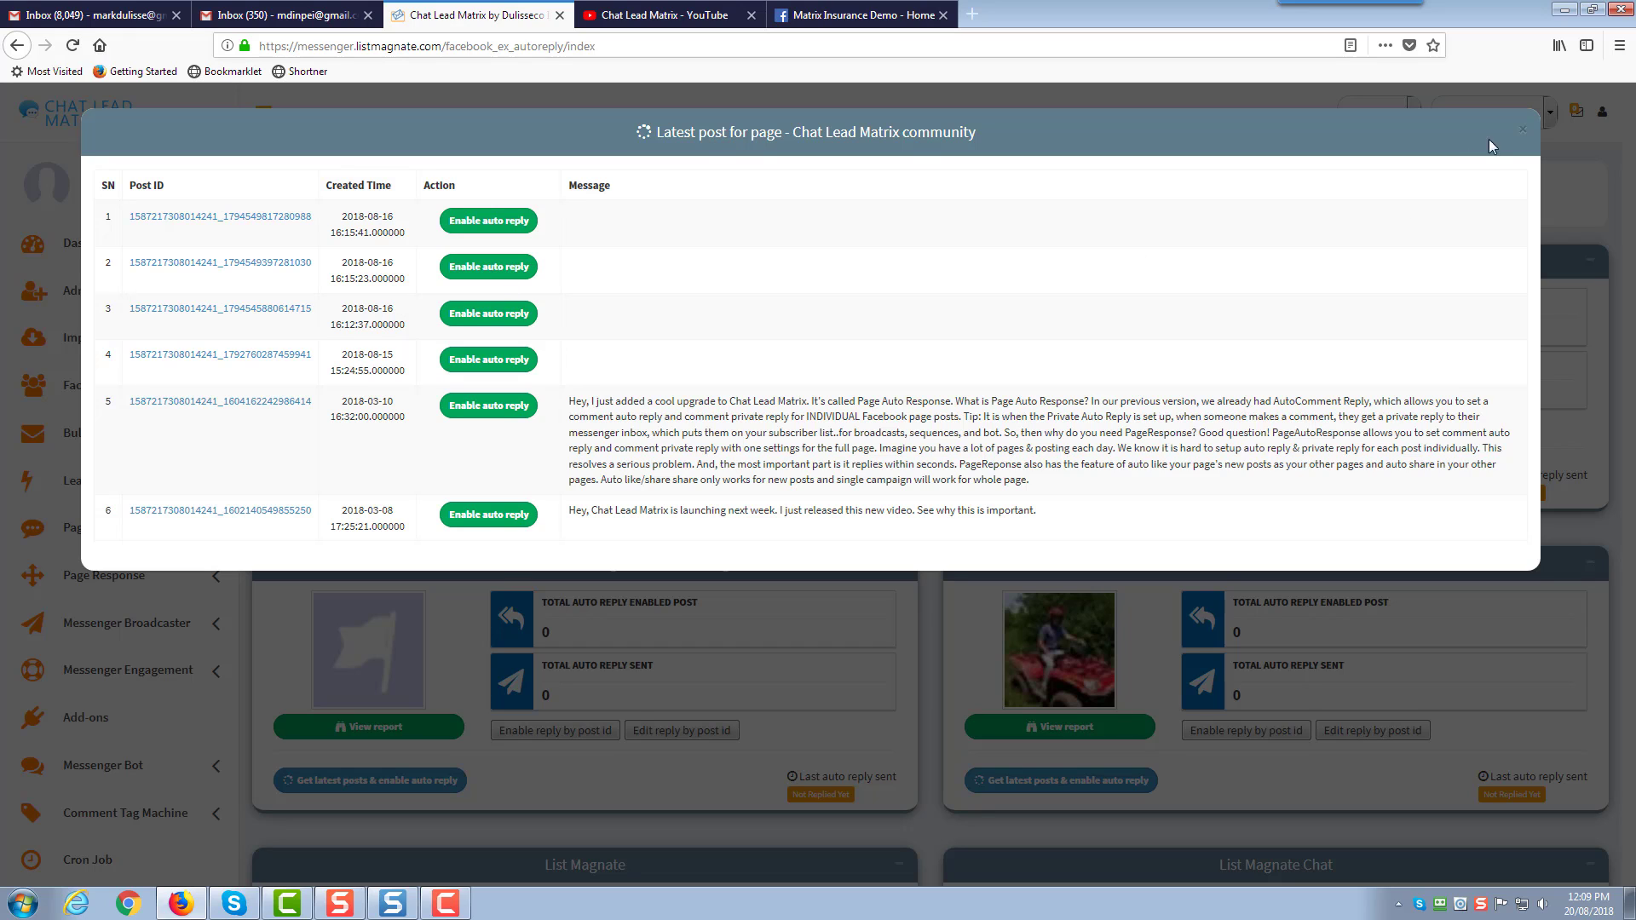
left_click(1523, 134)
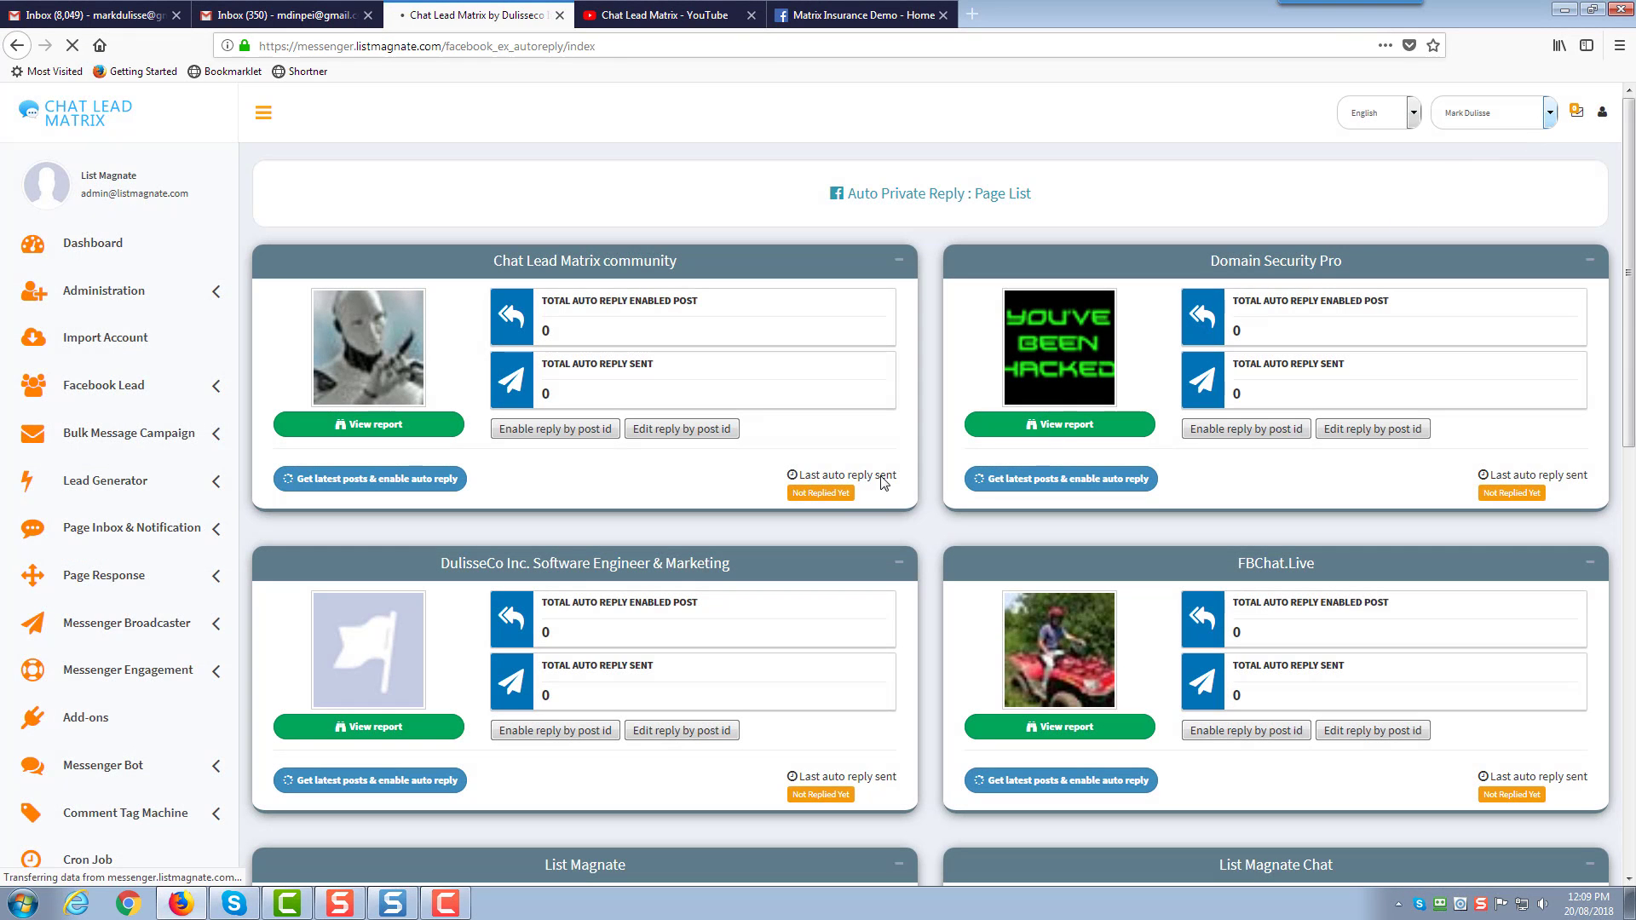
scroll(882, 479, "down", 5)
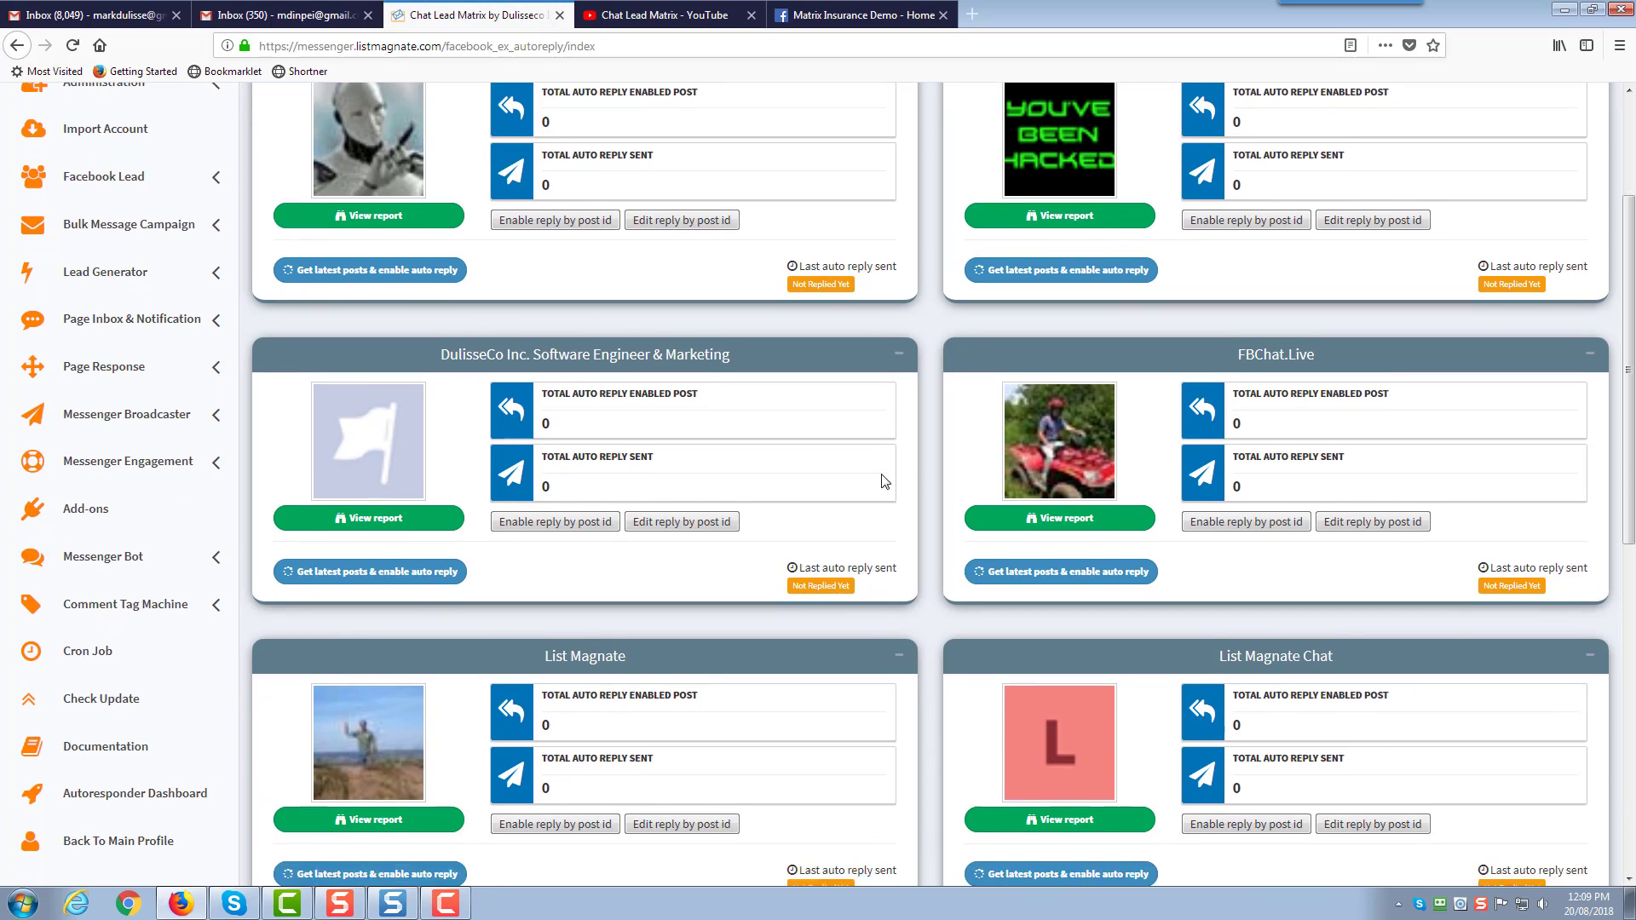
scroll(881, 480, "down", 2)
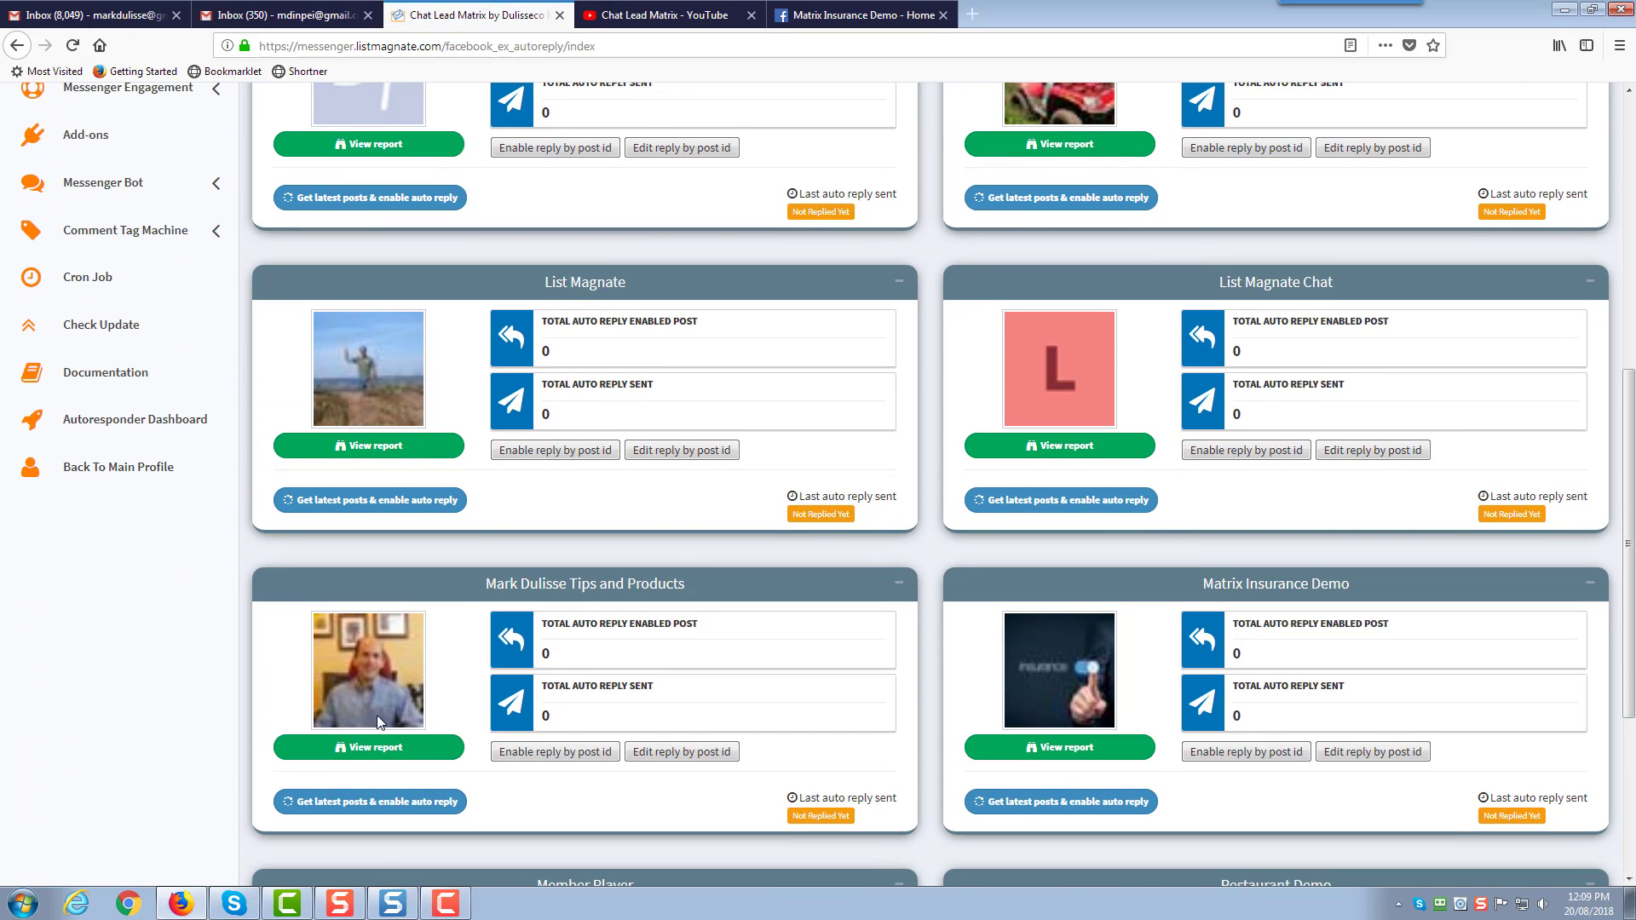
left_click(368, 803)
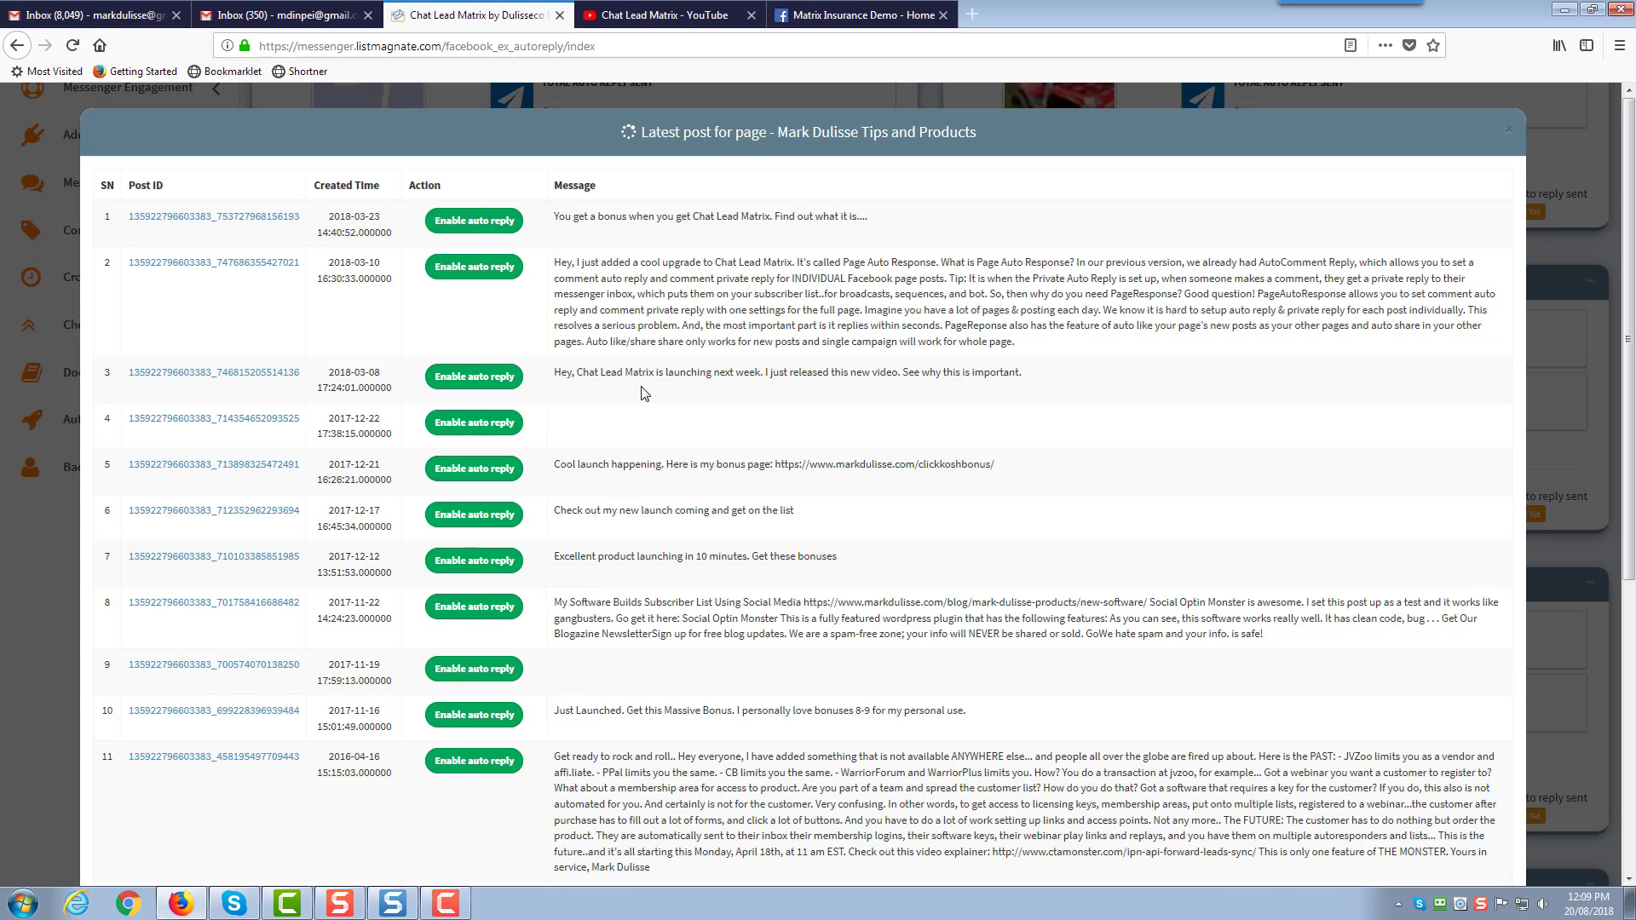
scroll(643, 375, "down", 5)
scroll(643, 375, "up", 5)
Preview the auto private reply settings for two posts, then close the posts list
left_click(502, 225)
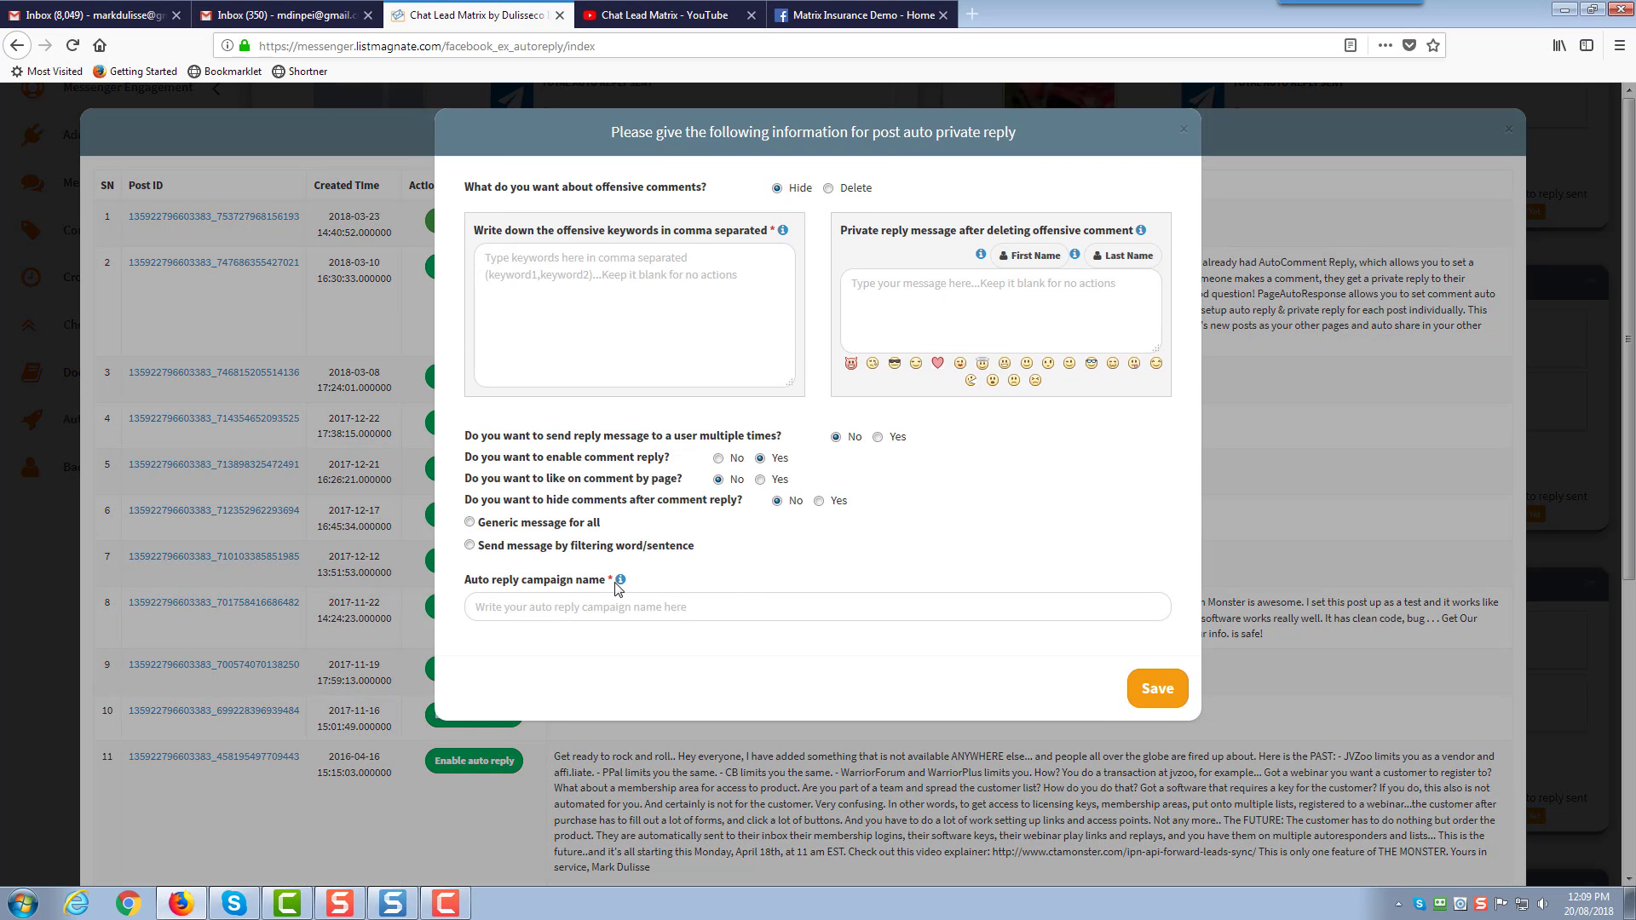
left_click(1186, 134)
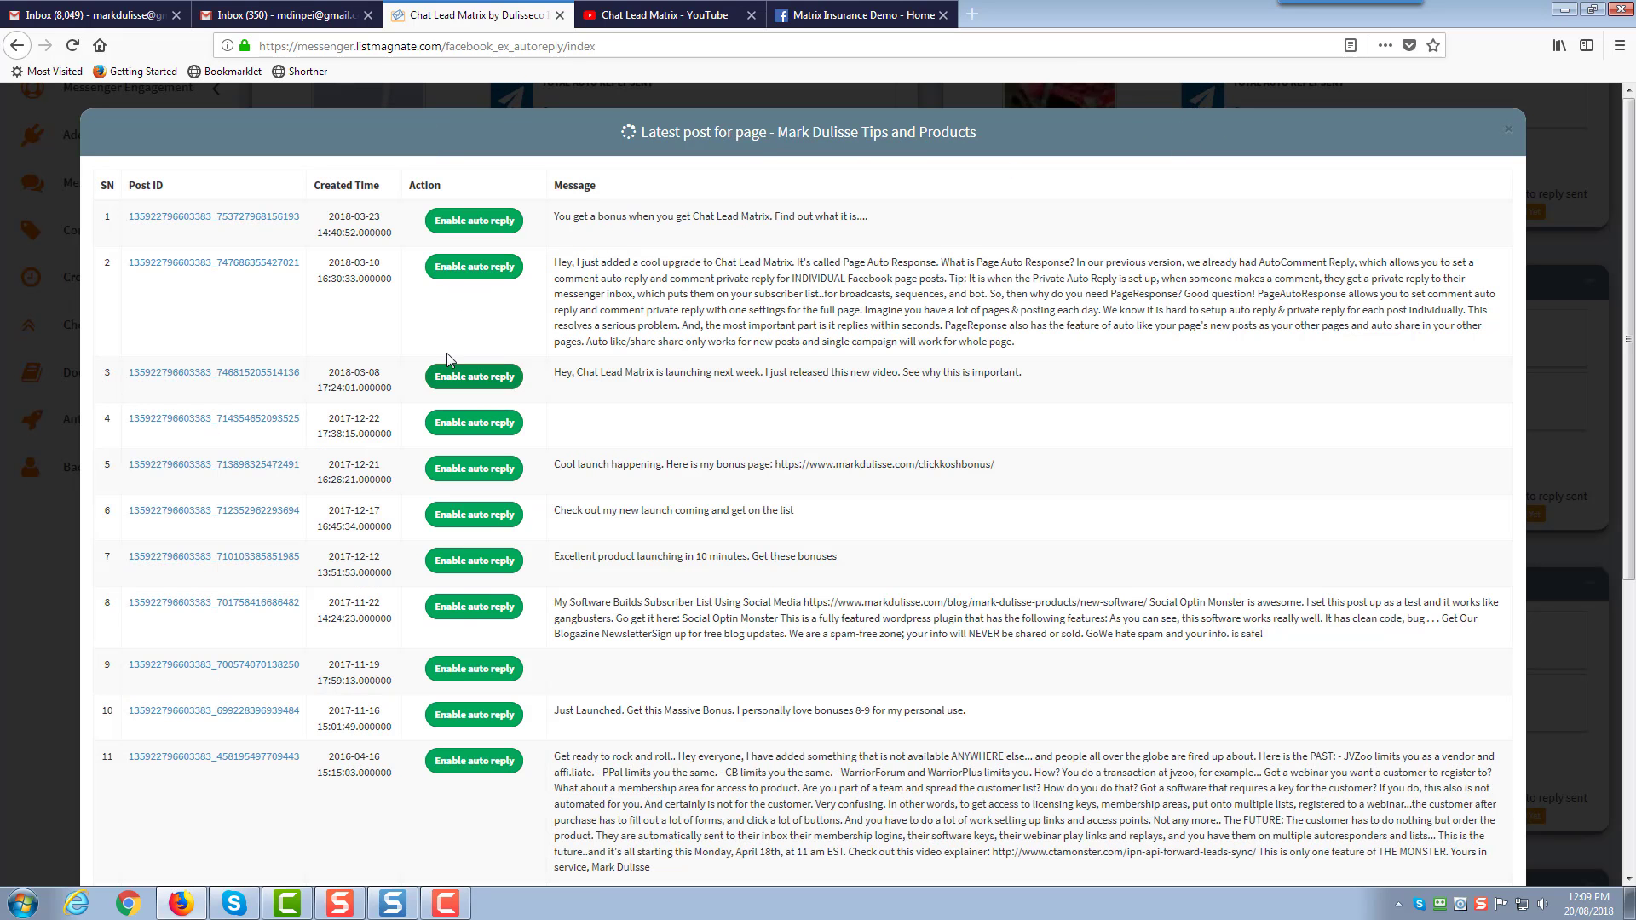
left_click(490, 380)
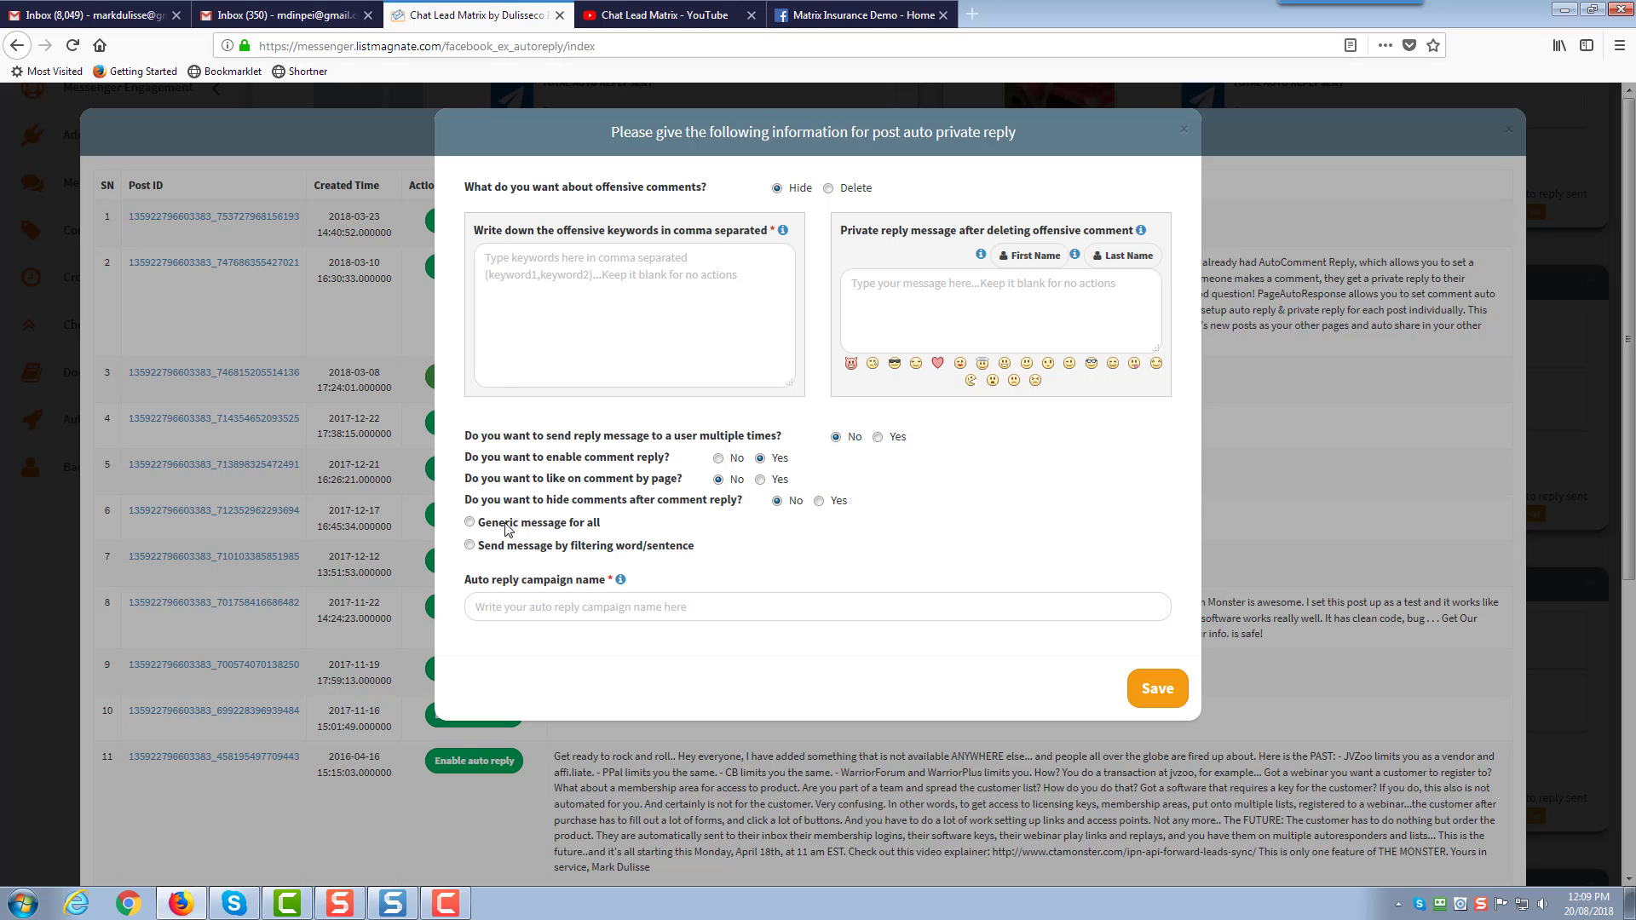
left_click(1183, 132)
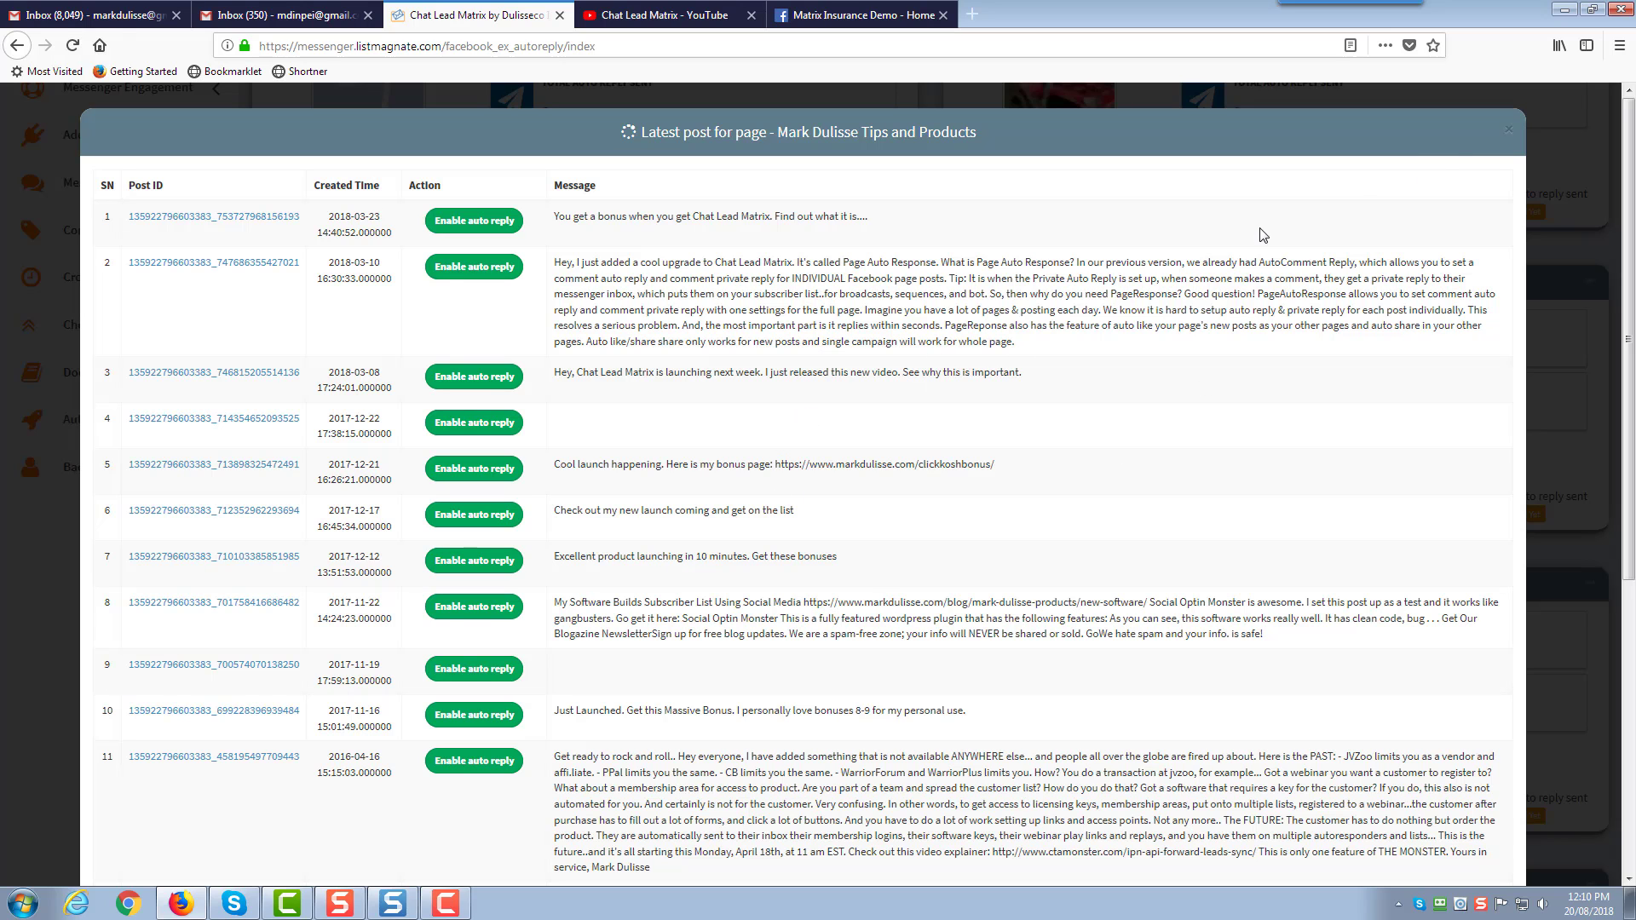
left_click(1511, 136)
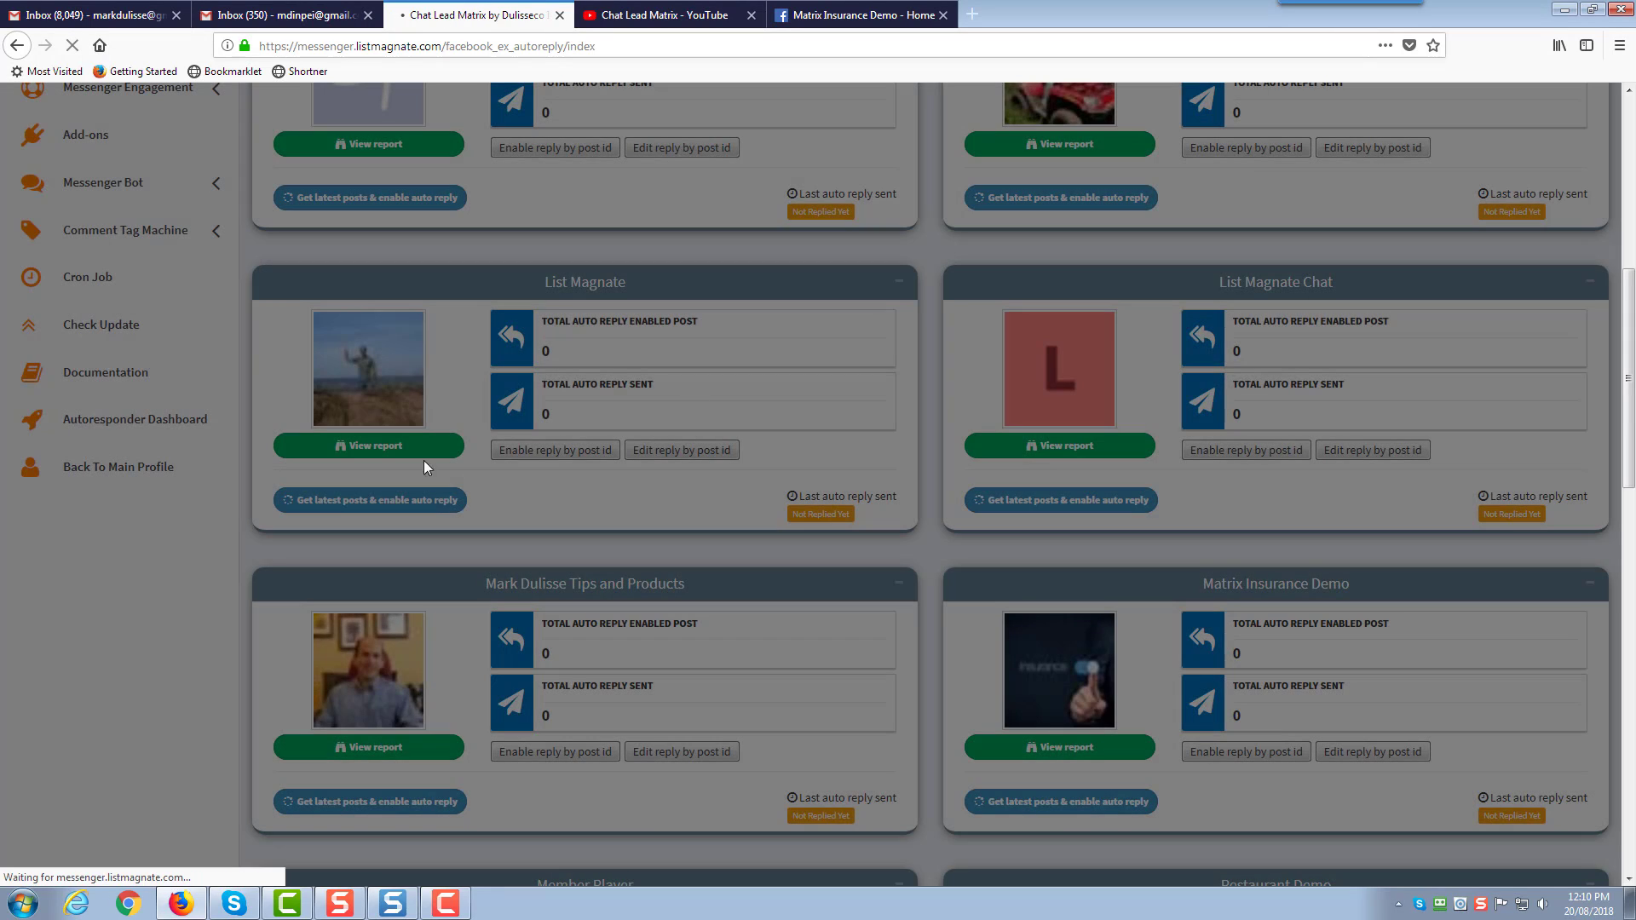
Open the Page Response account list, select the Matrix Insurance Demo name, and view that page on Facebook
scroll(202, 541, "up", 5)
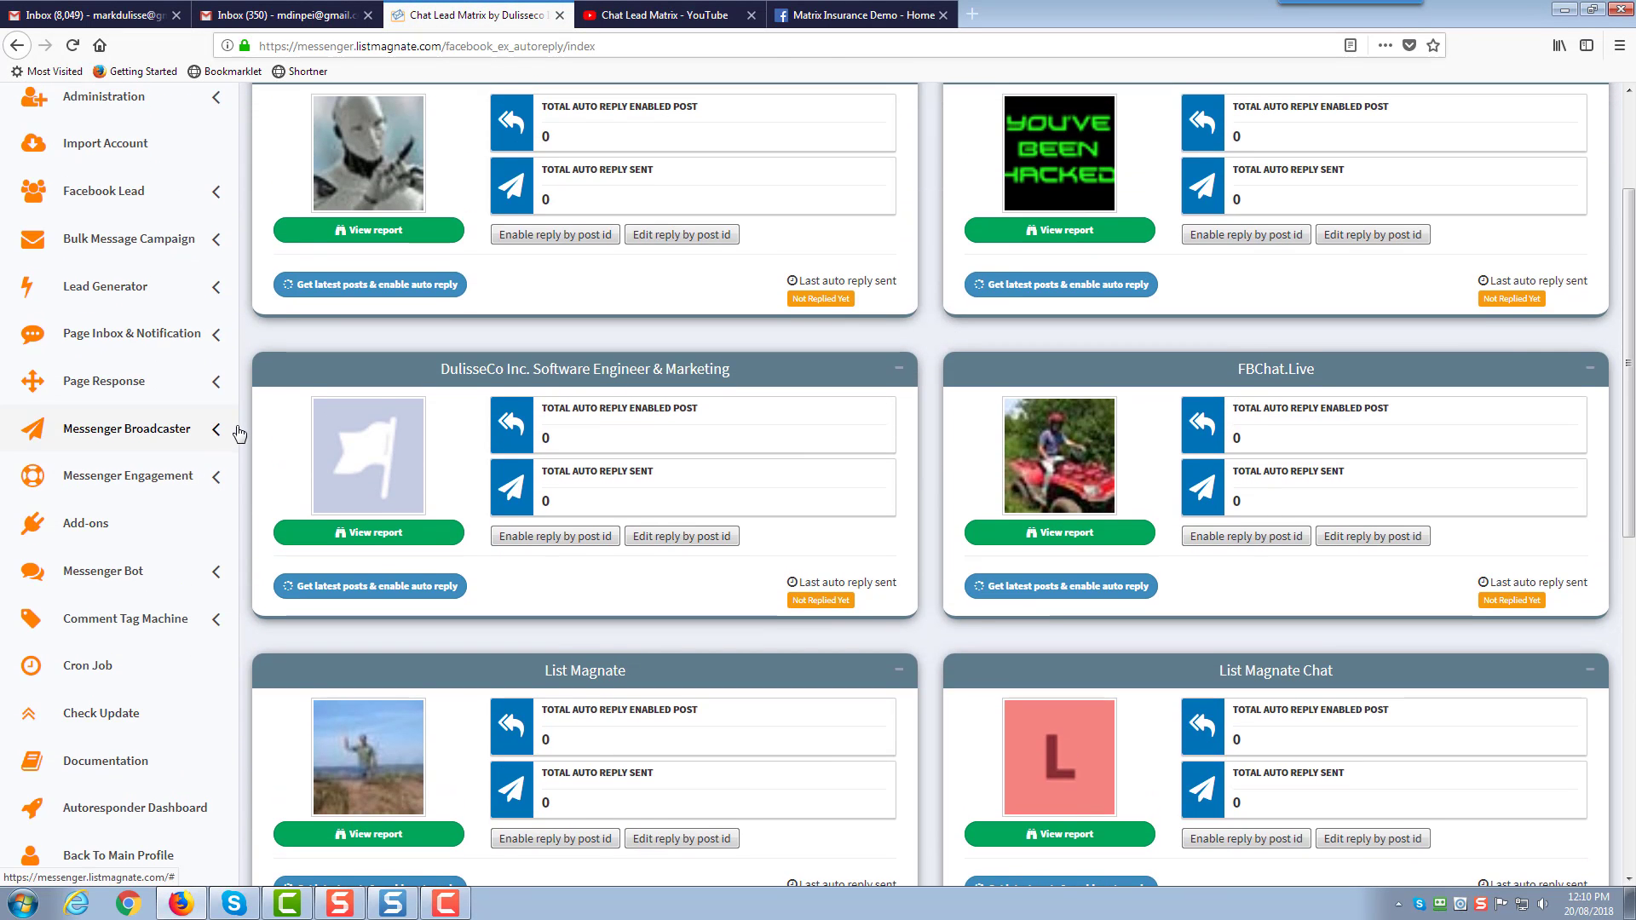
scroll(239, 433, "down", 1)
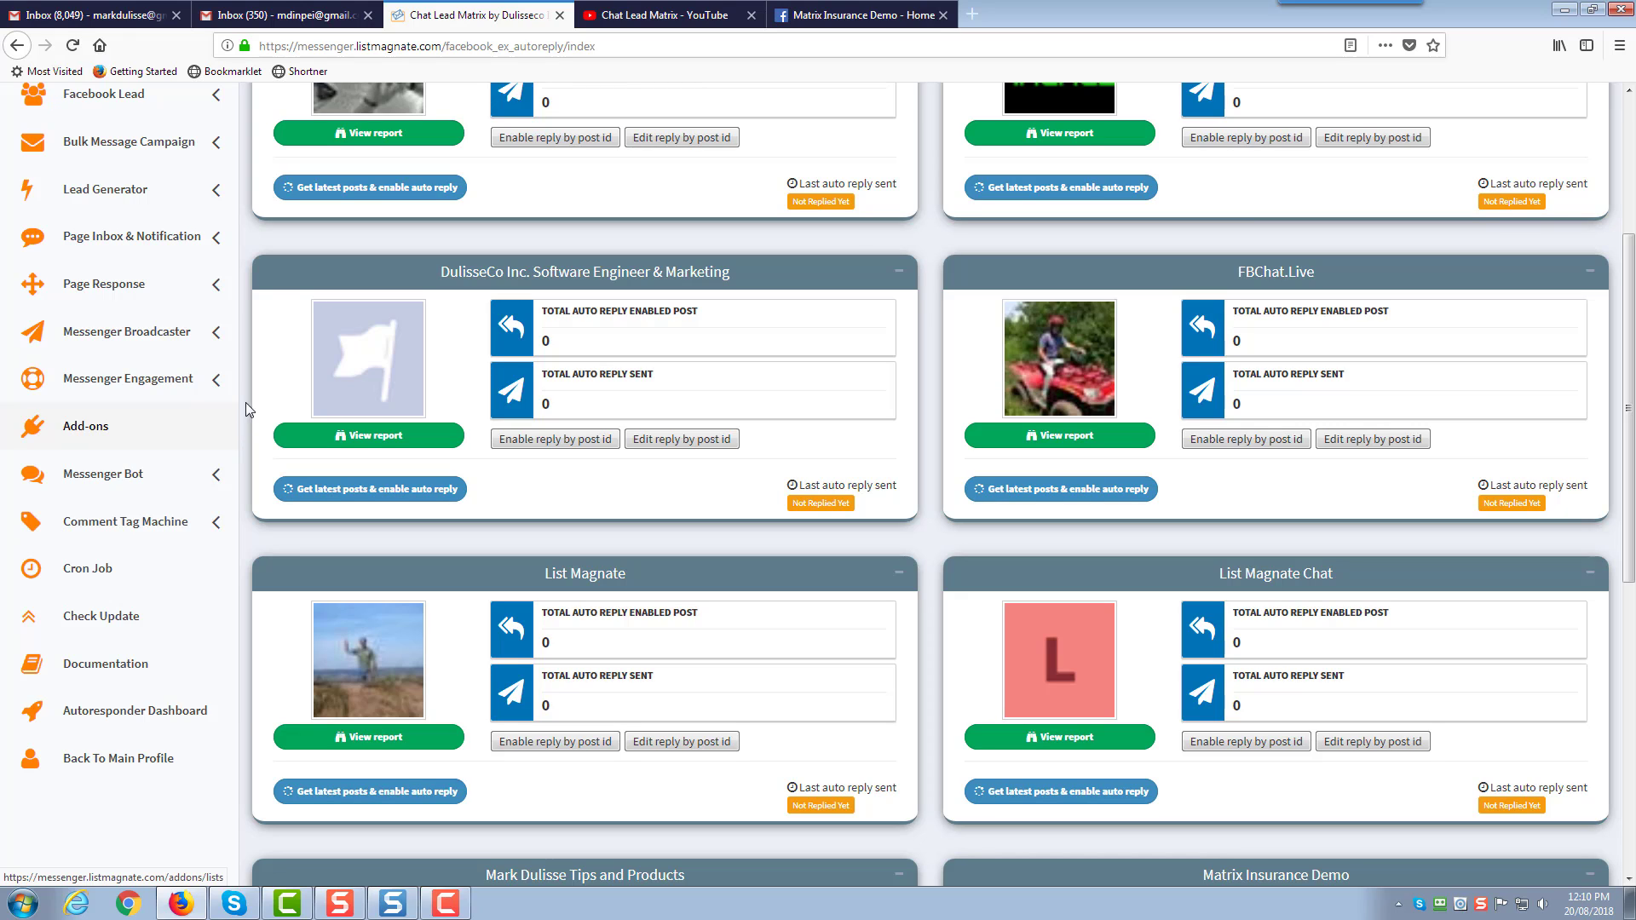
left_click(216, 288)
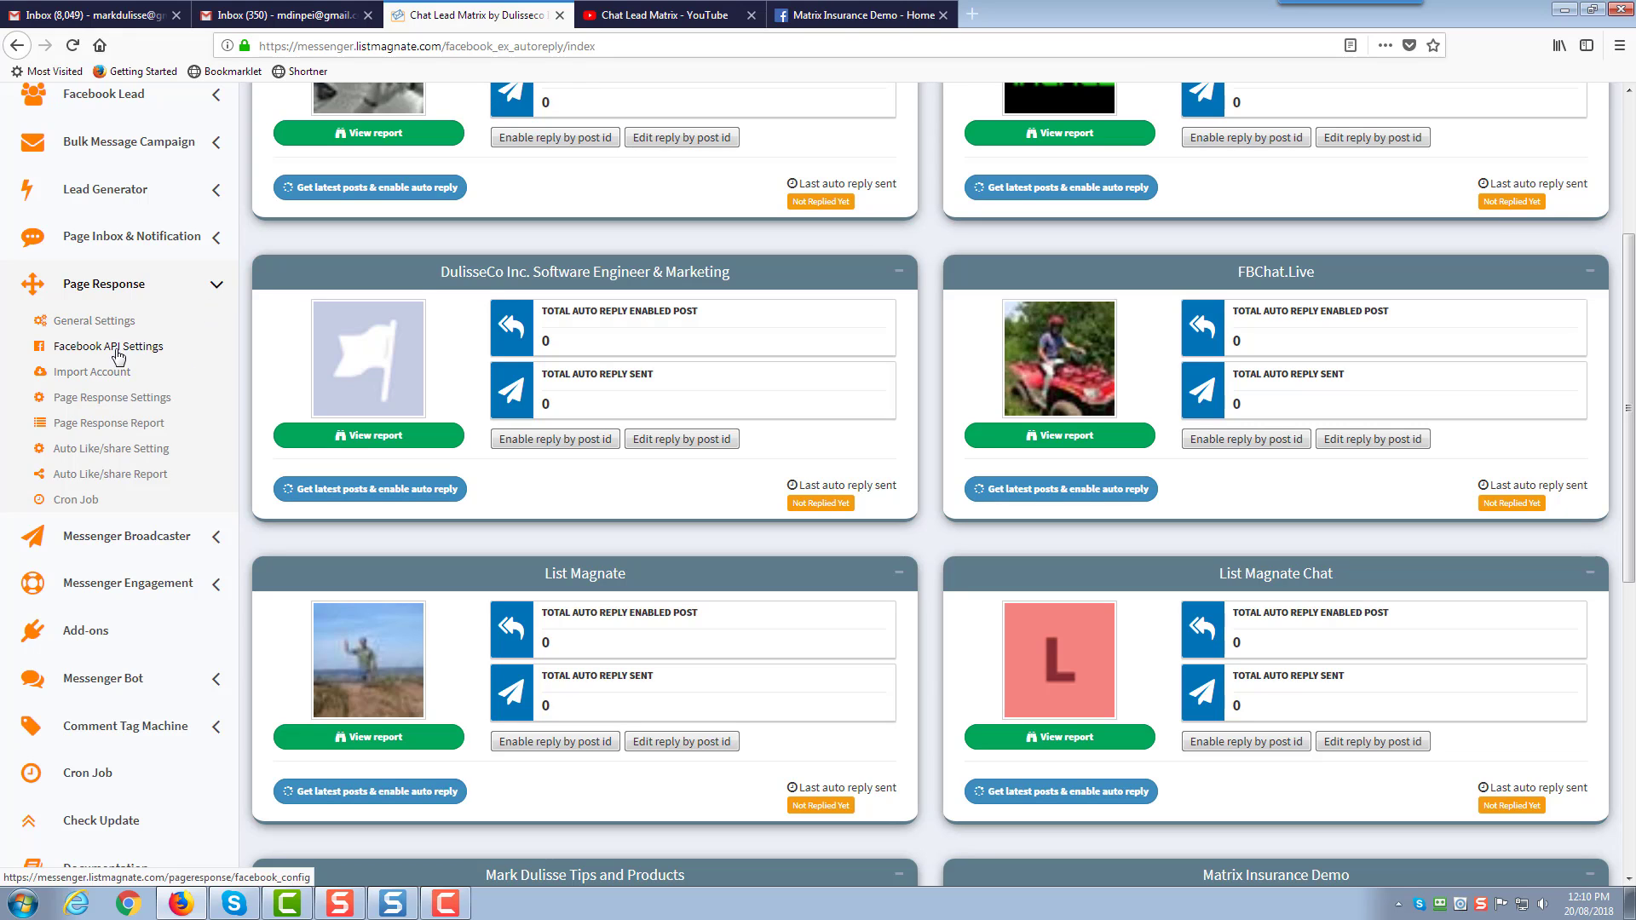
left_click(121, 399)
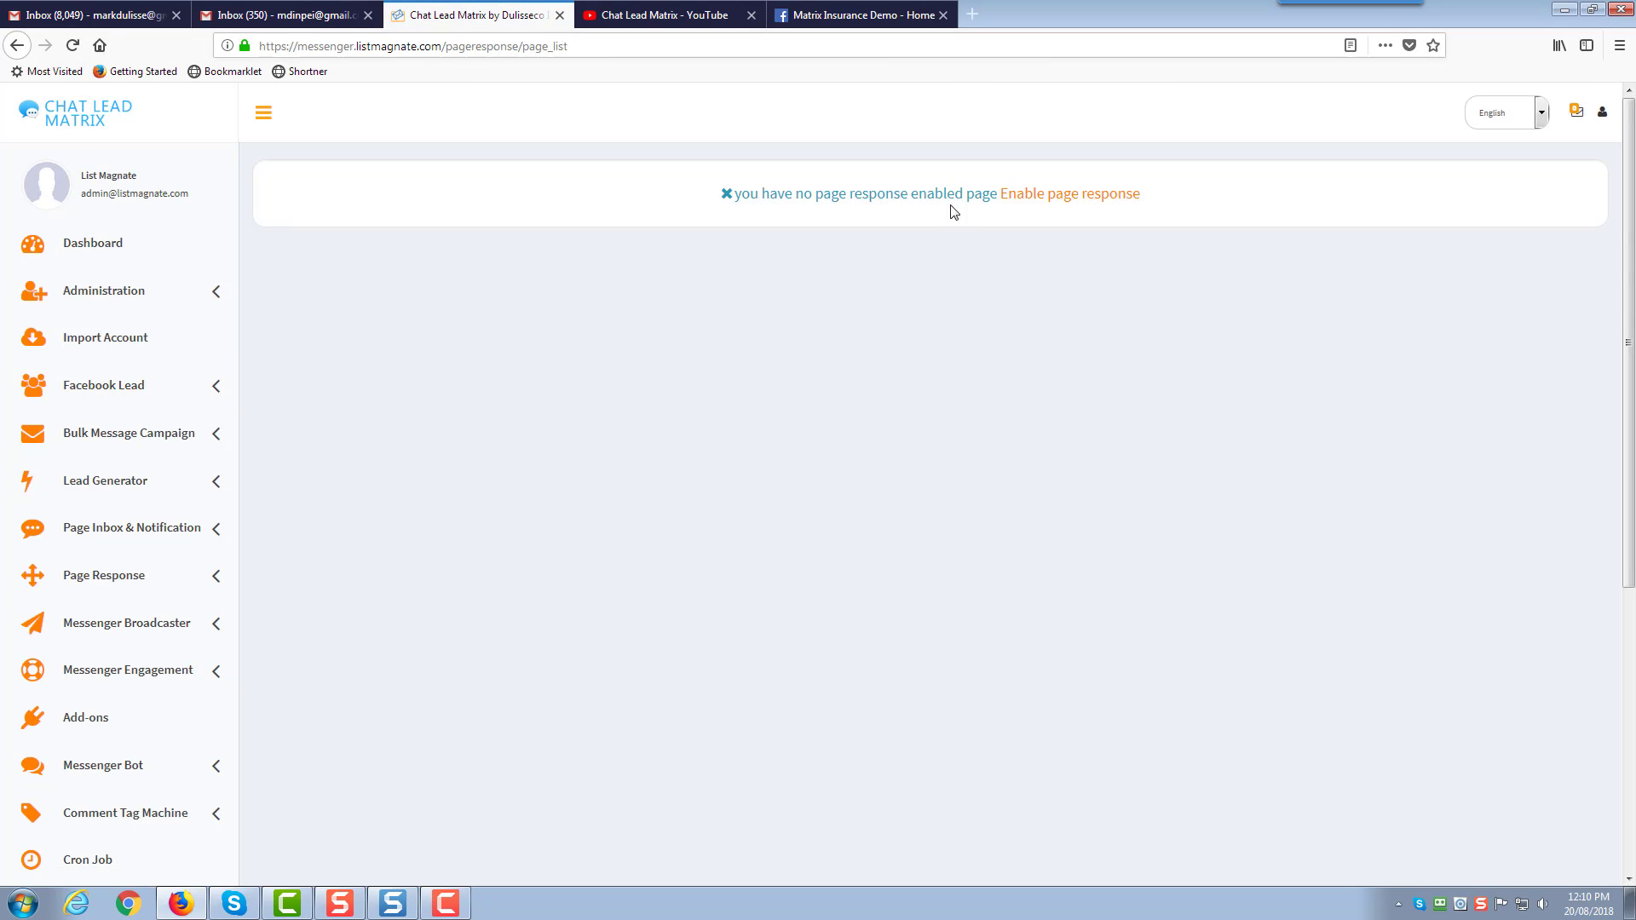
left_click(212, 575)
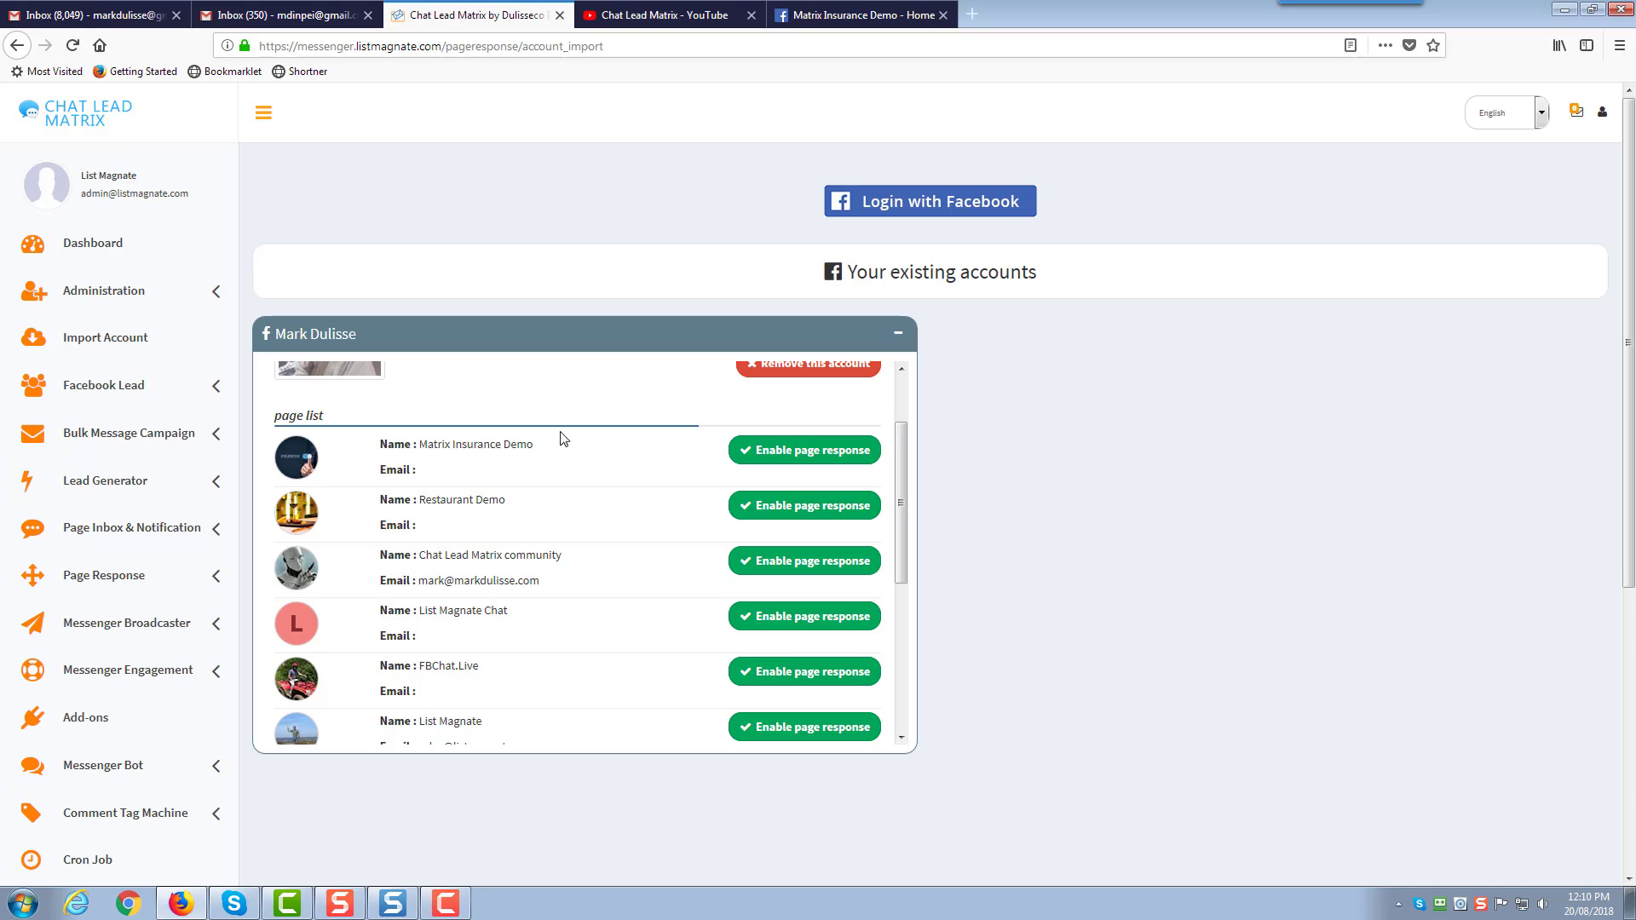
left_click_drag(533, 448, 431, 450)
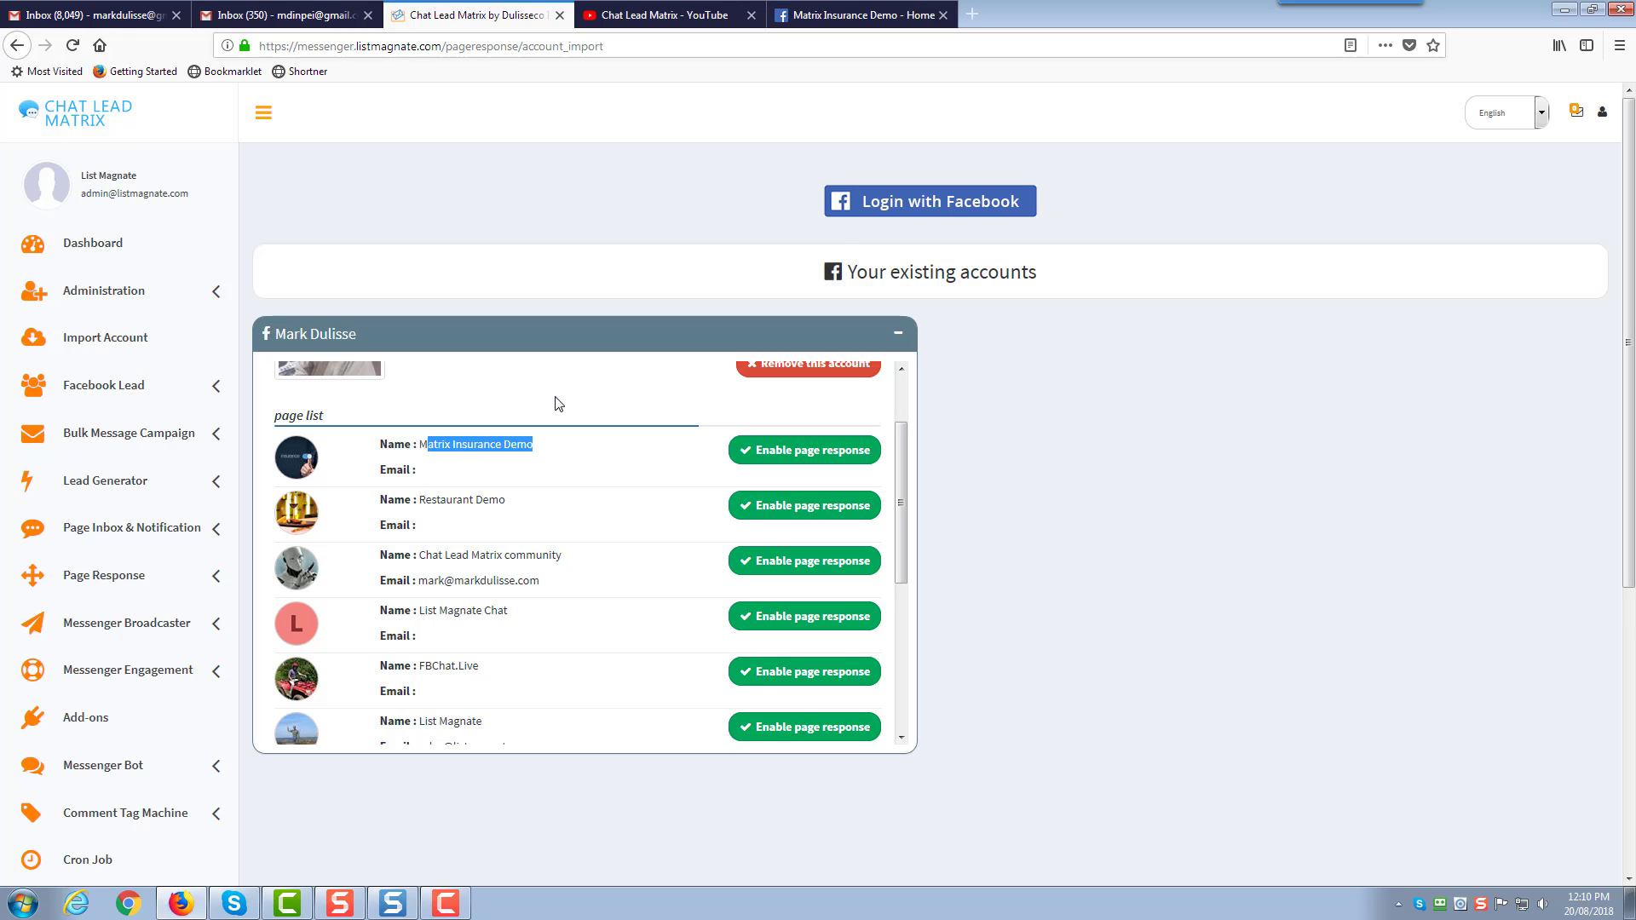
left_click(857, 15)
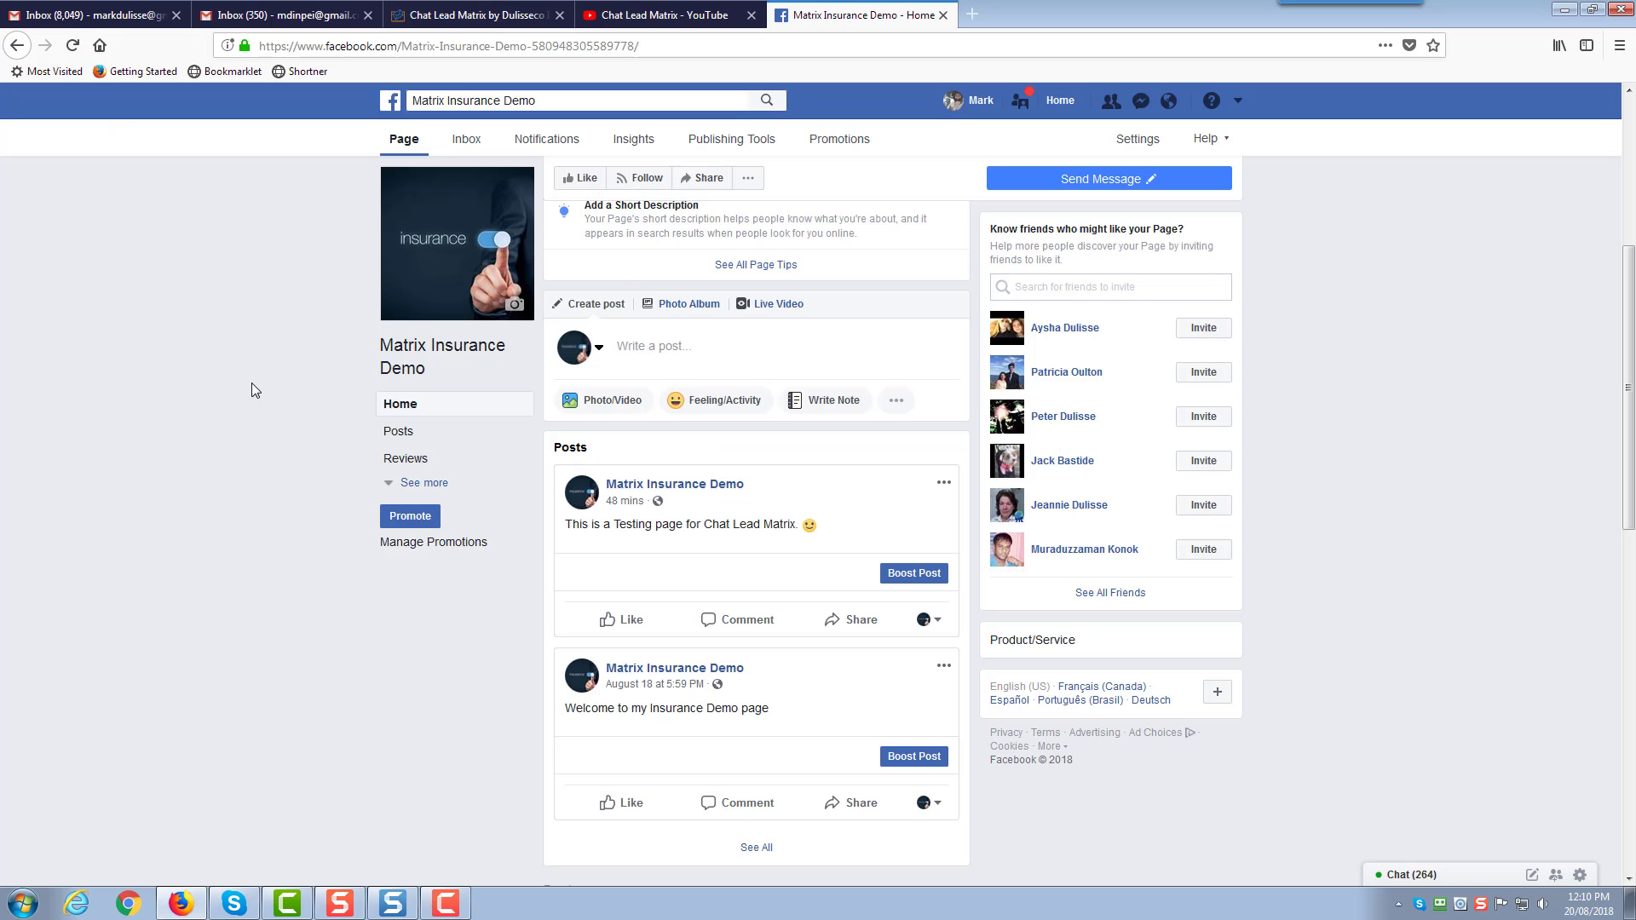
scroll(250, 385, "down", 2)
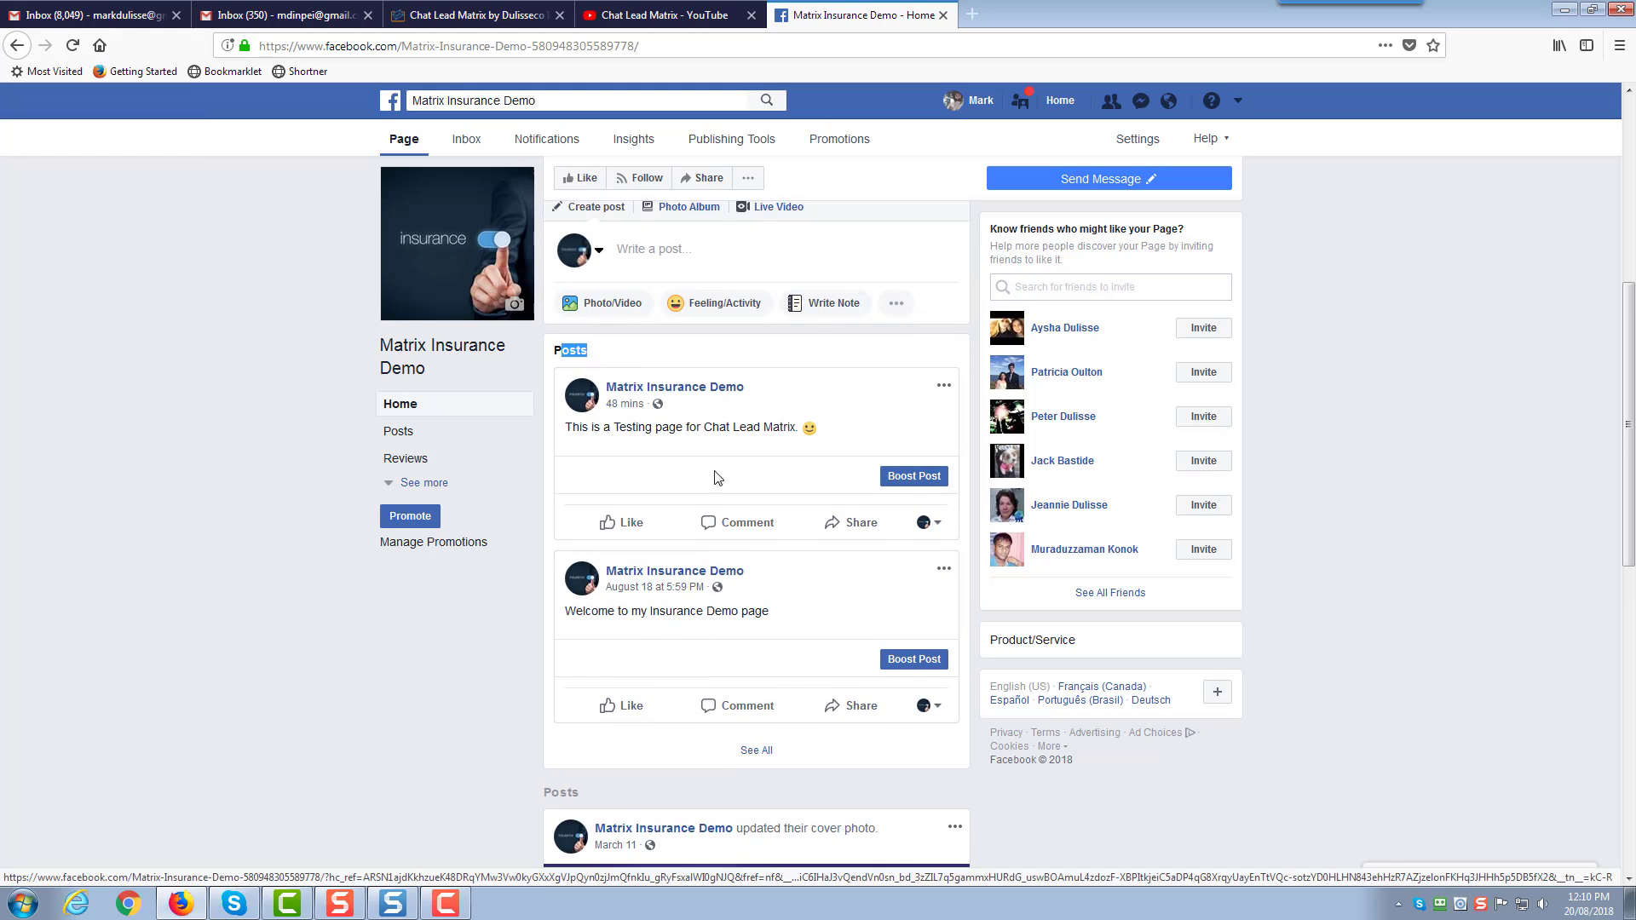
left_click(493, 17)
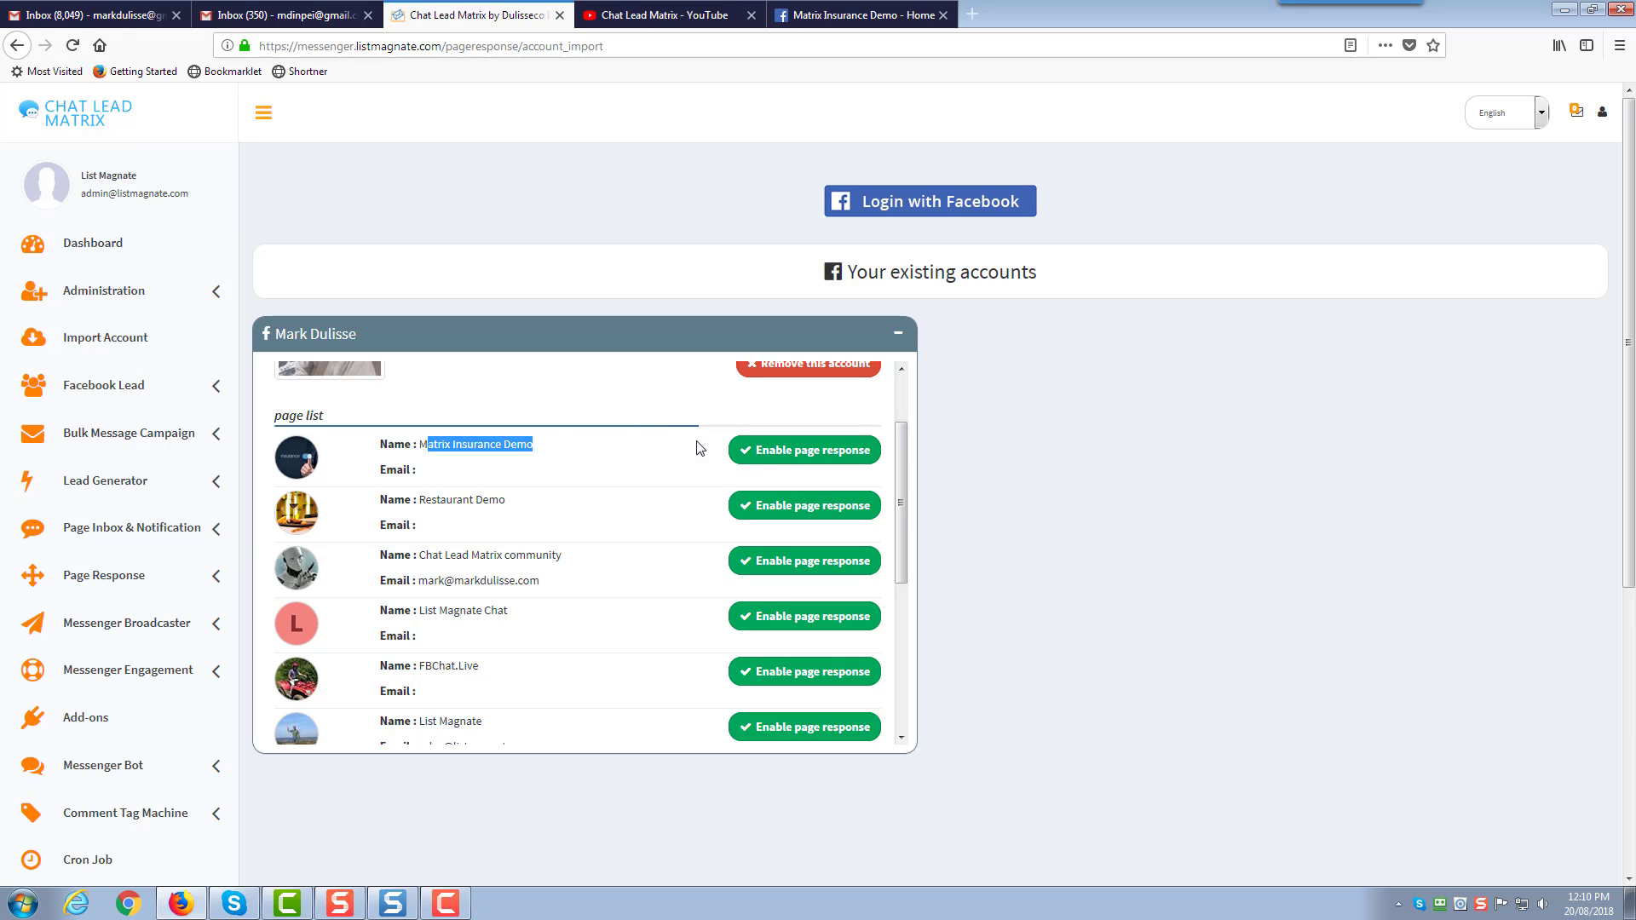
Enable and confirm page response for Matrix Insurance Demo, then open Page Response Settings
left_click(547, 449)
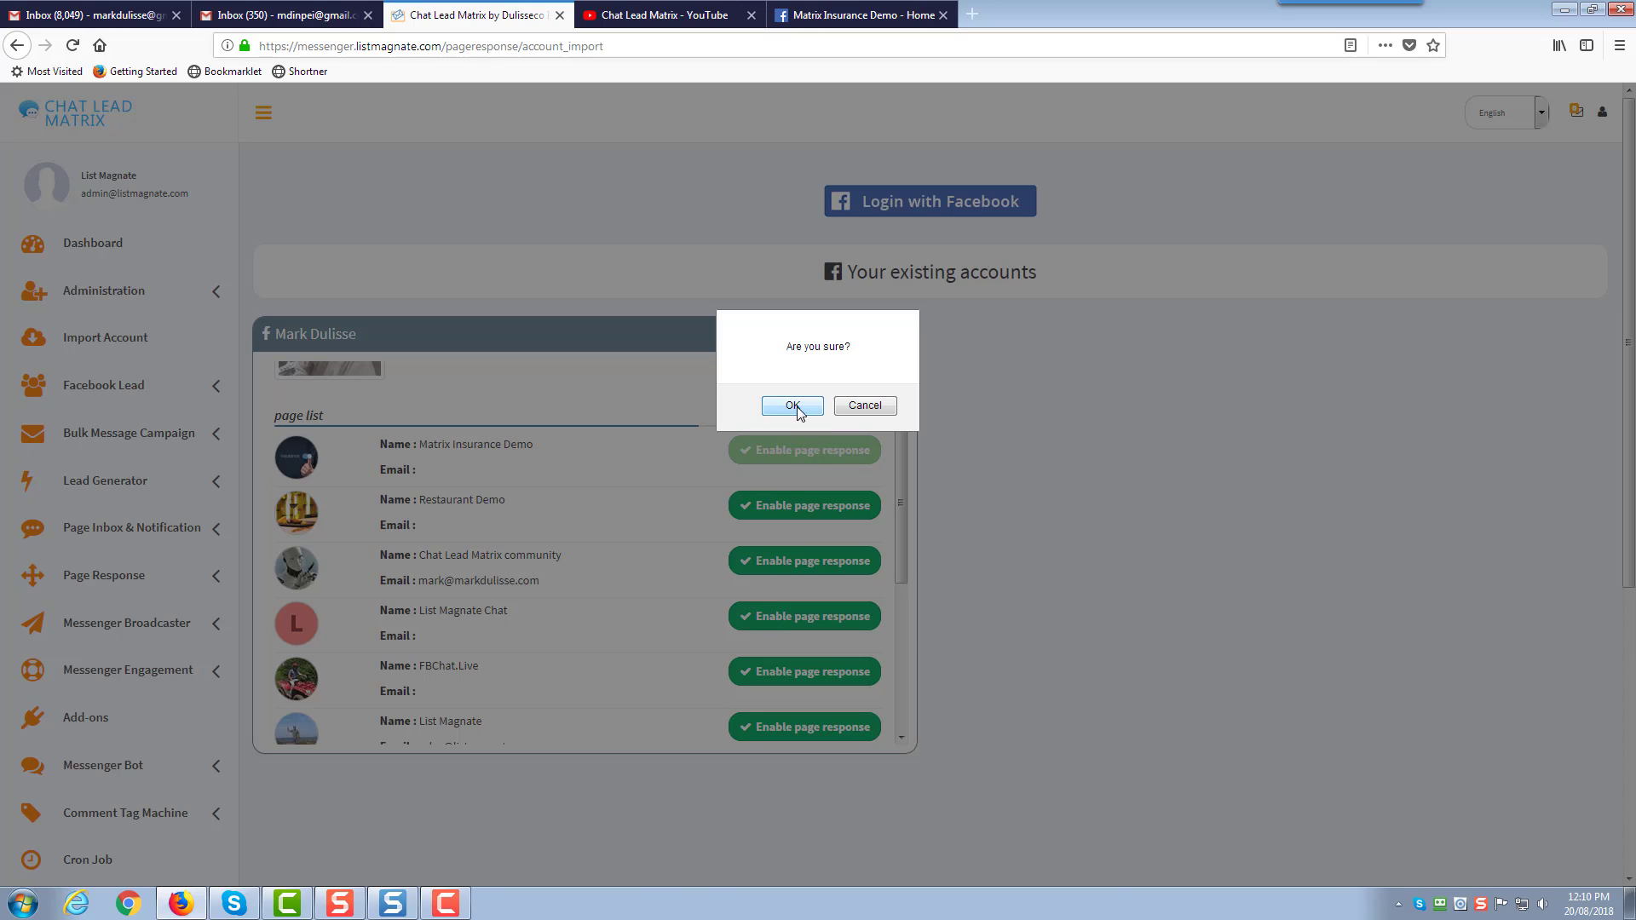
left_click(798, 409)
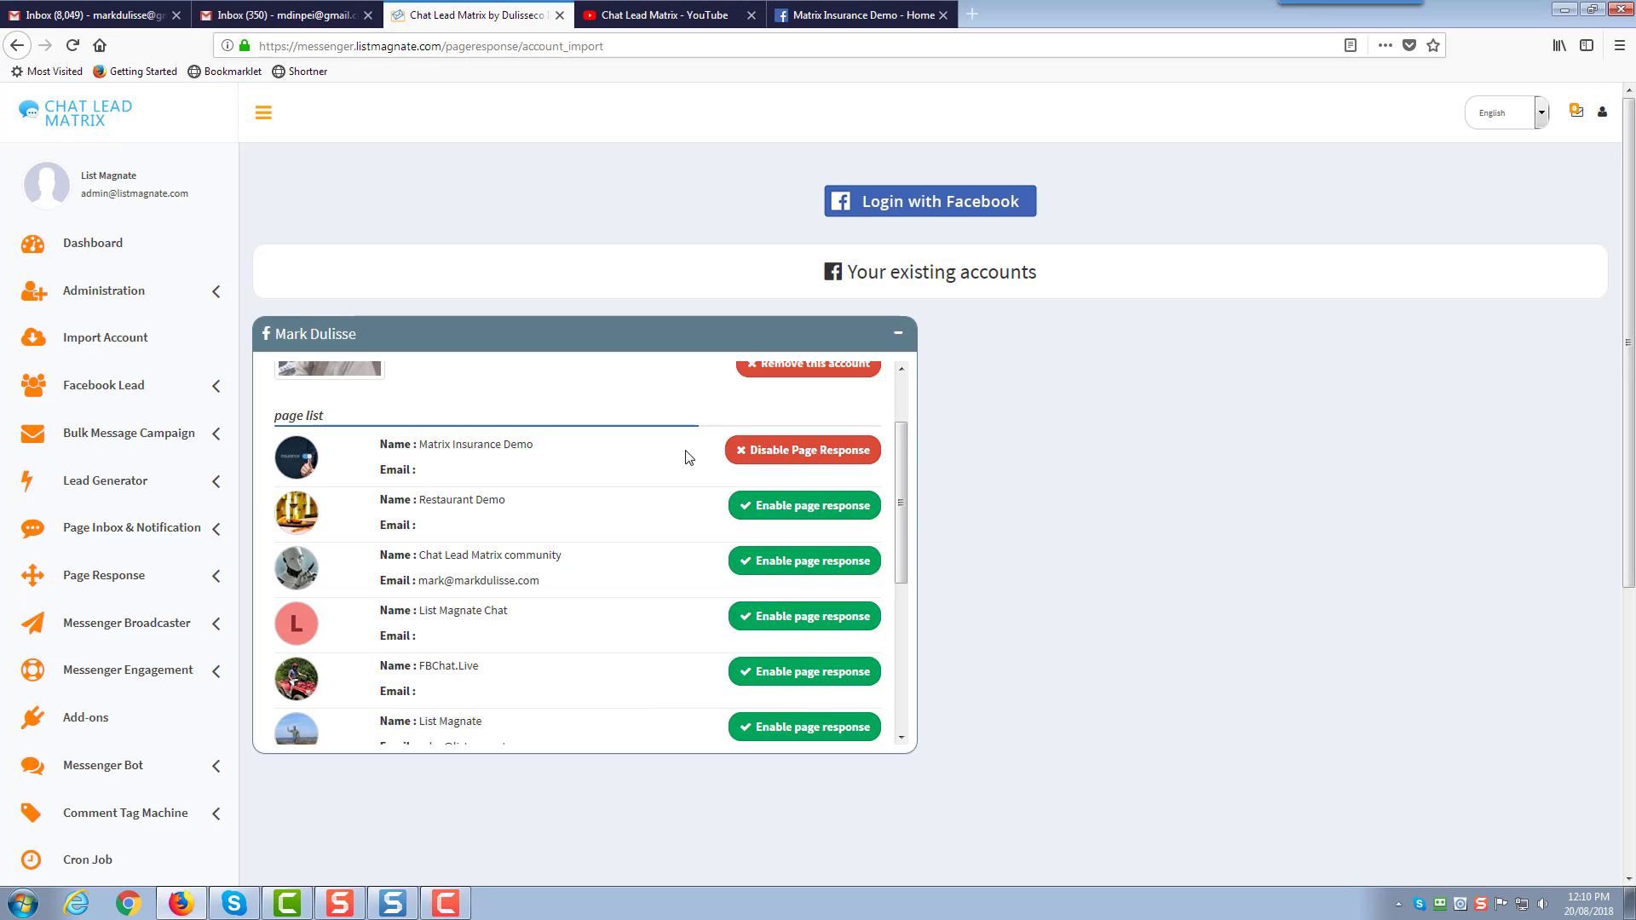
scroll(689, 457, "down", 2)
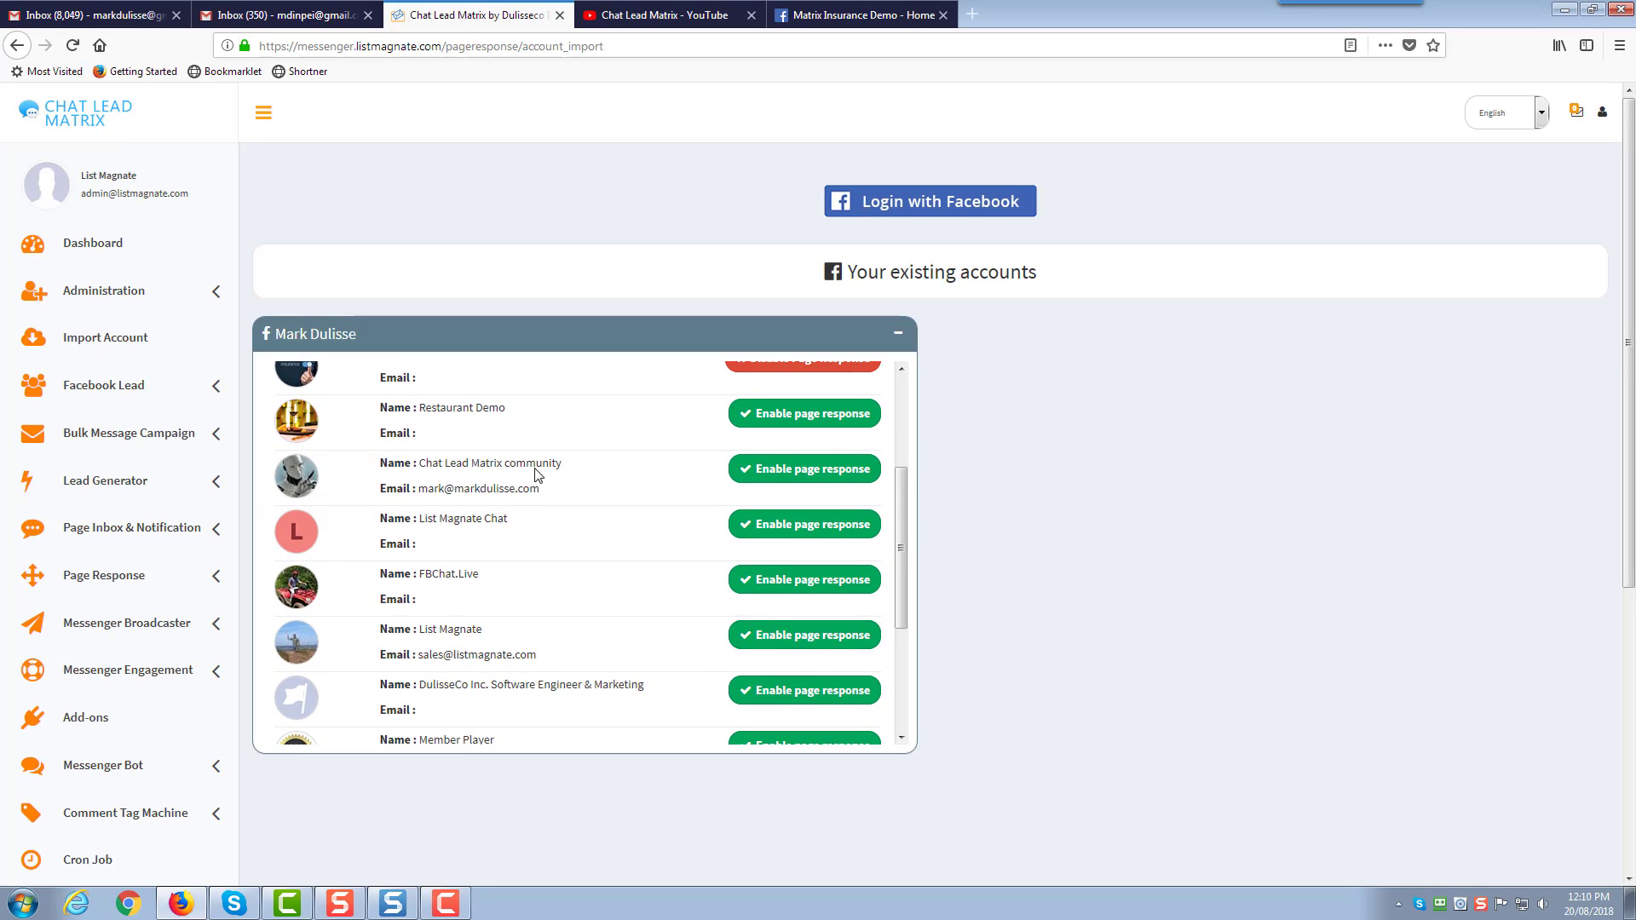
left_click(213, 575)
scroll(256, 563, "down", 2)
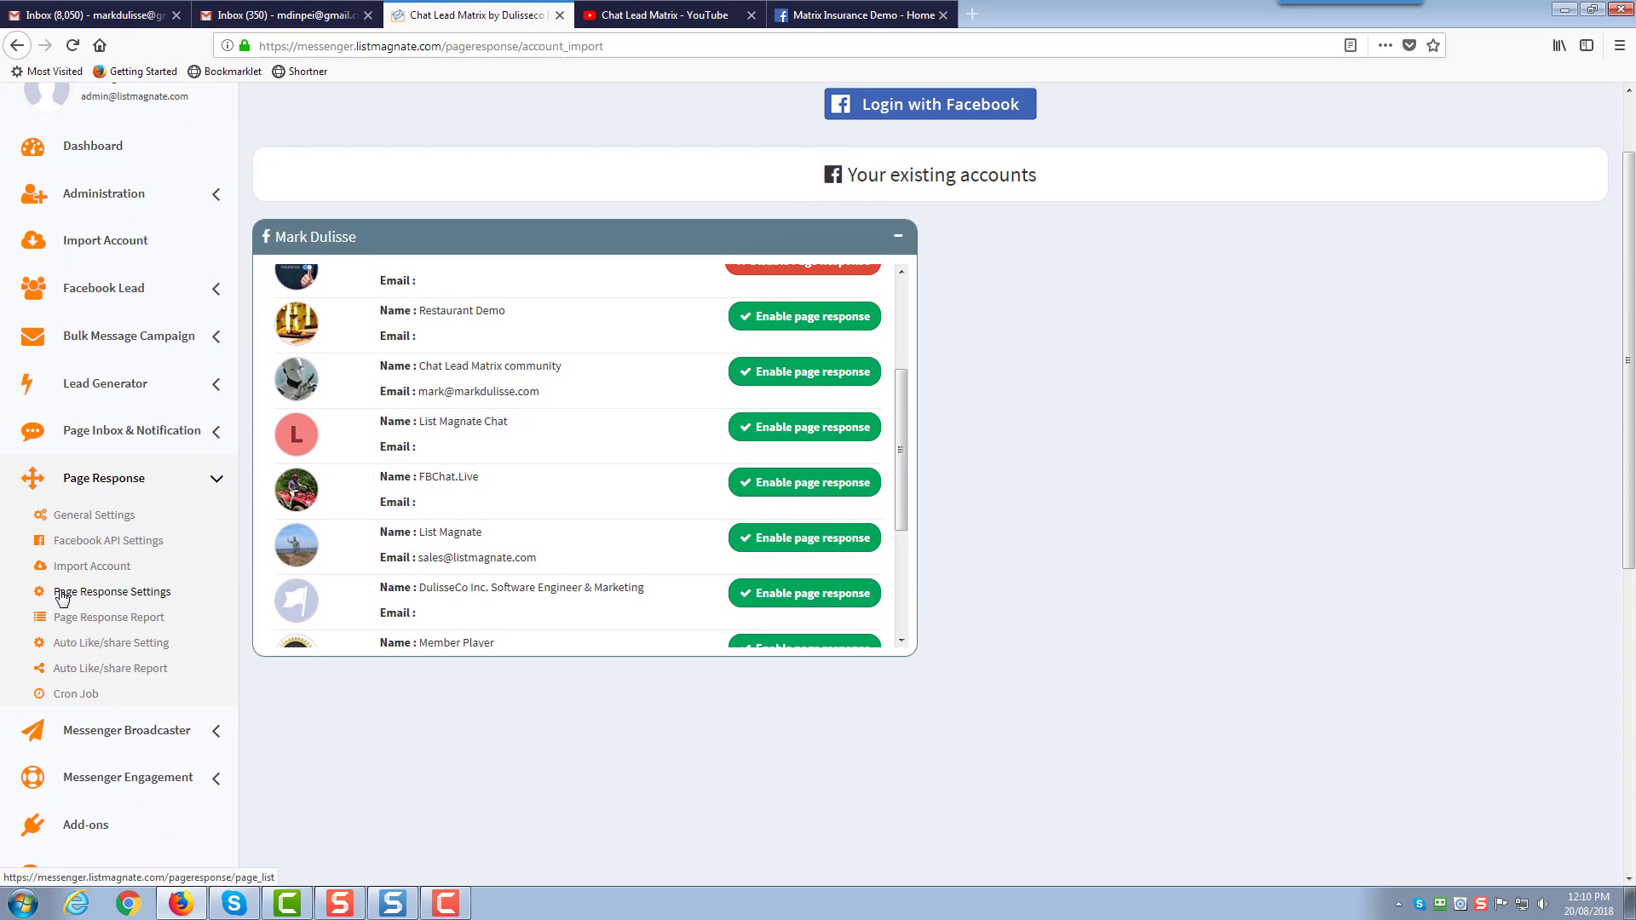
left_click(124, 594)
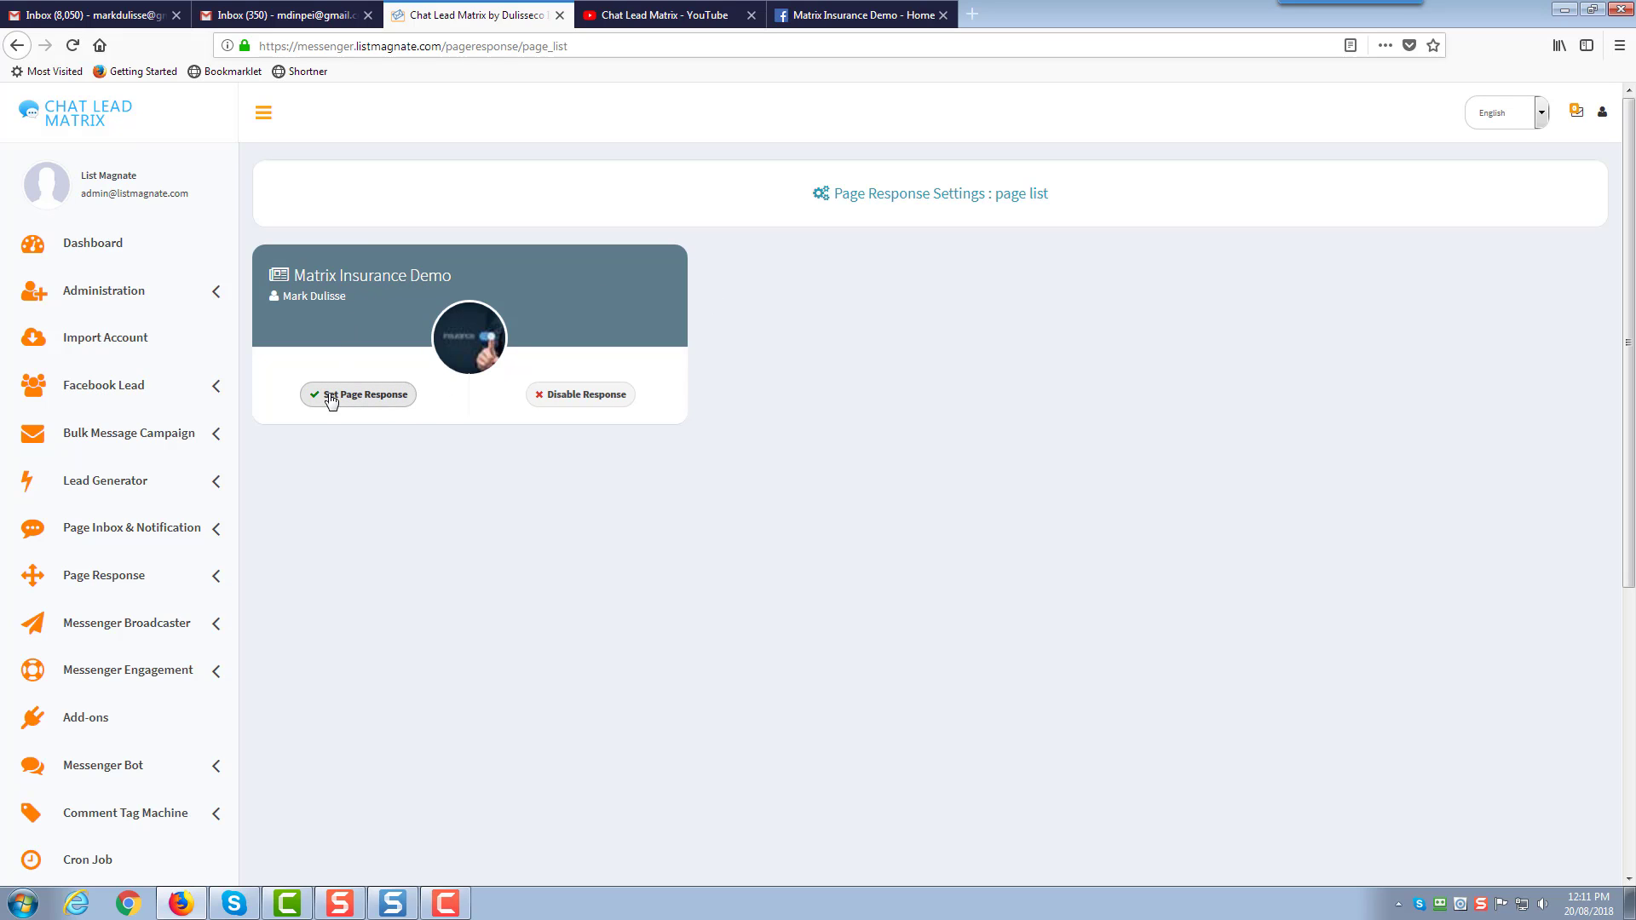
left_click(363, 403)
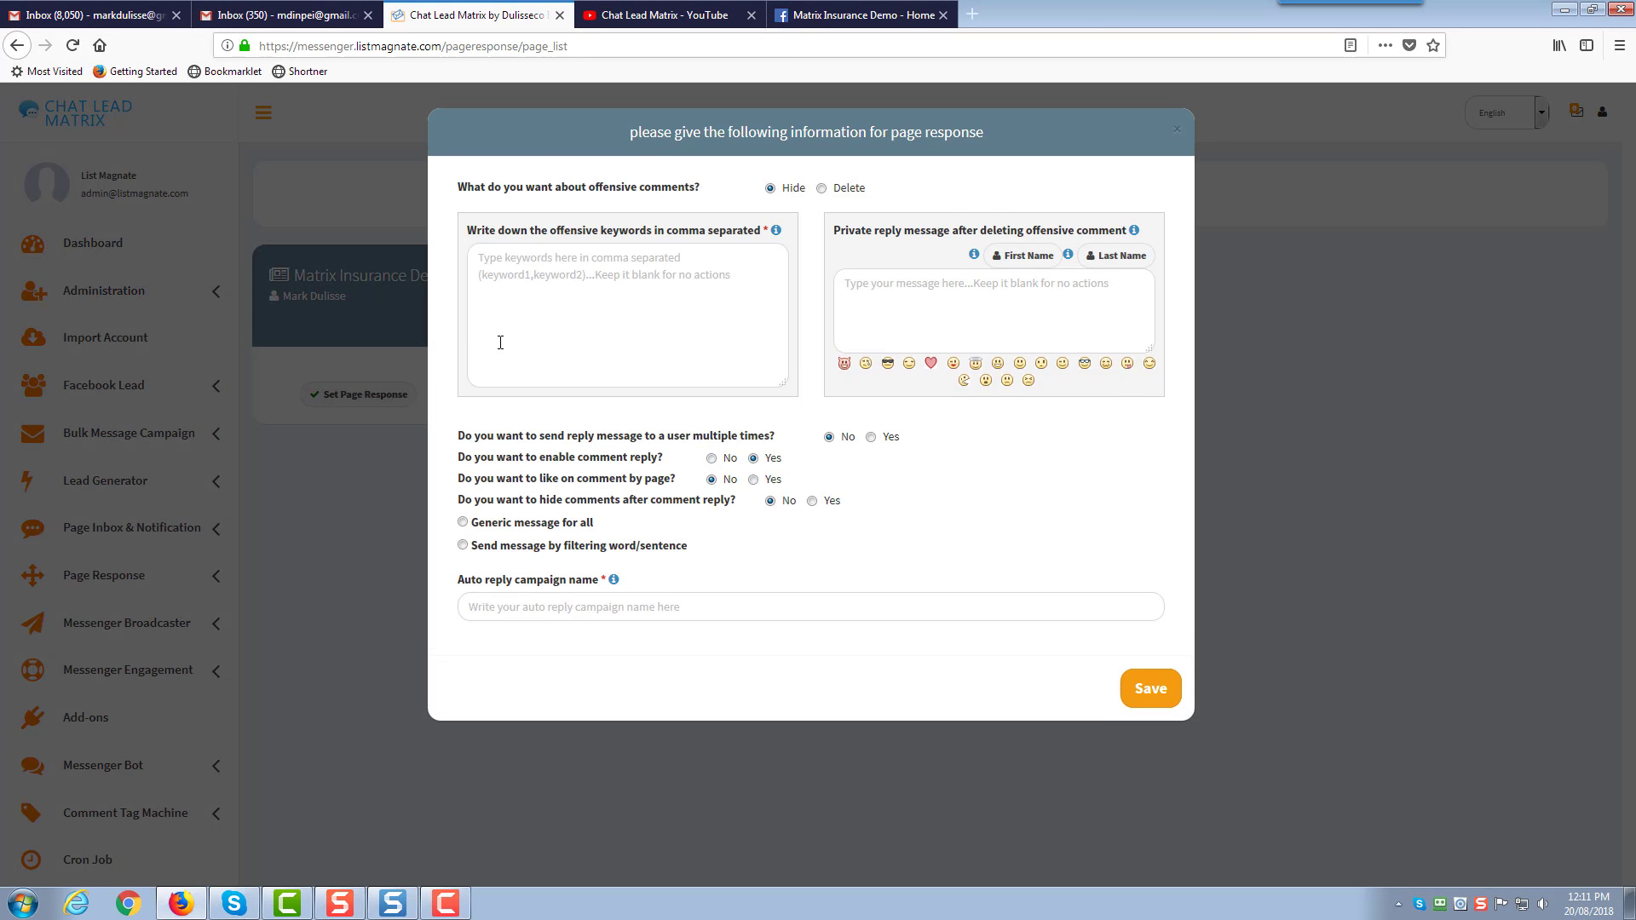
left_click(463, 522)
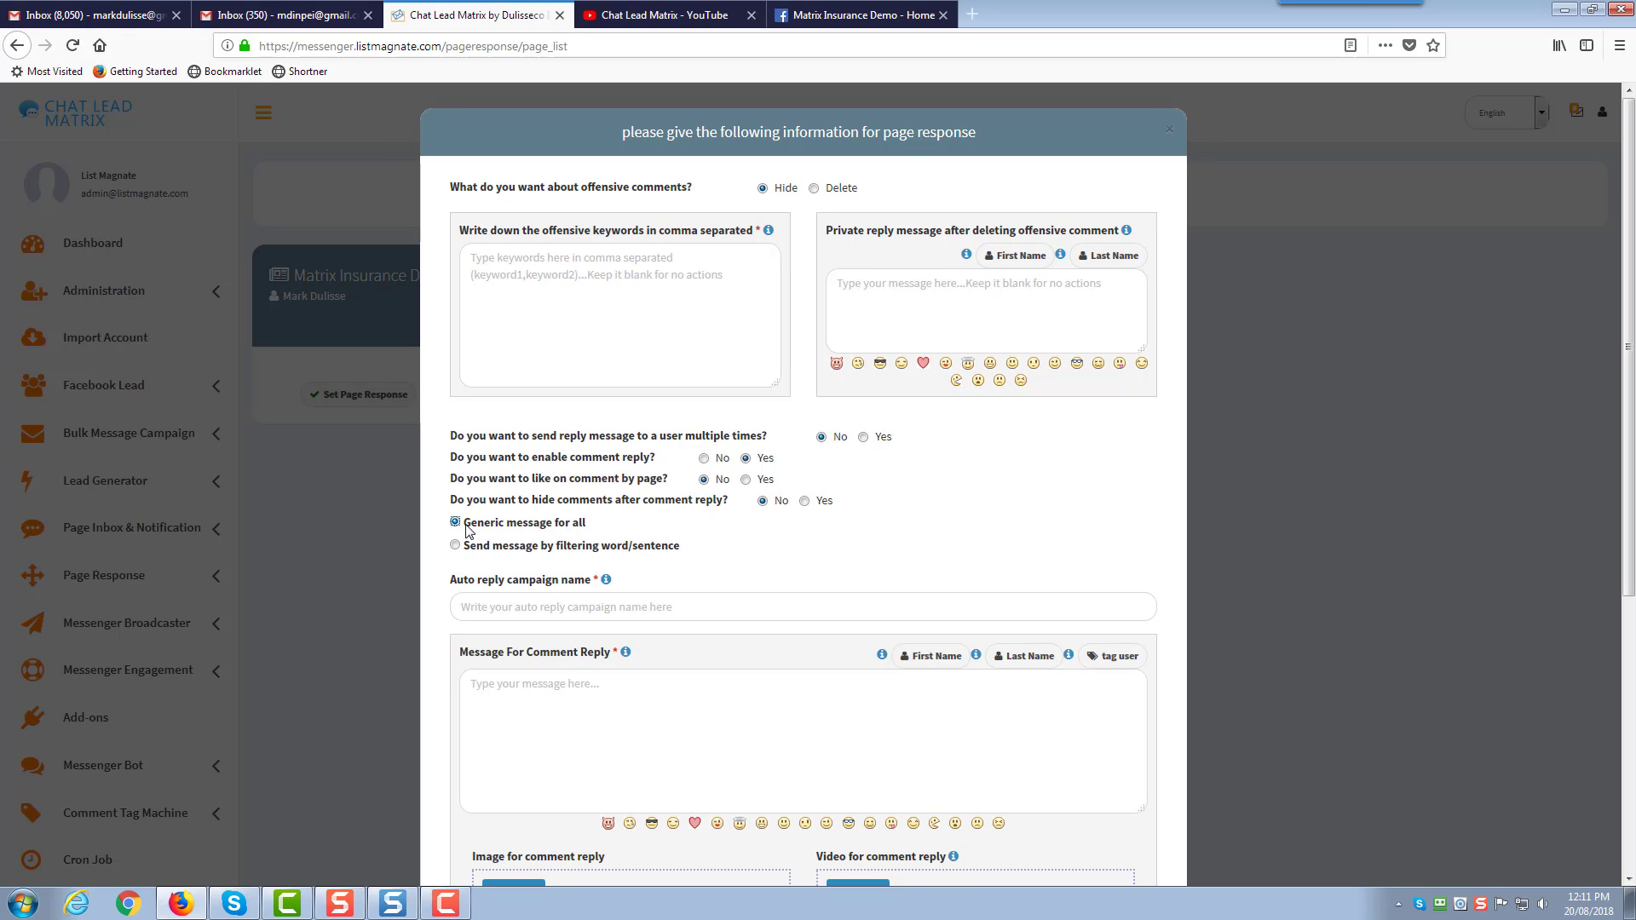
left_click(563, 673)
scroll(563, 673, "down", 1)
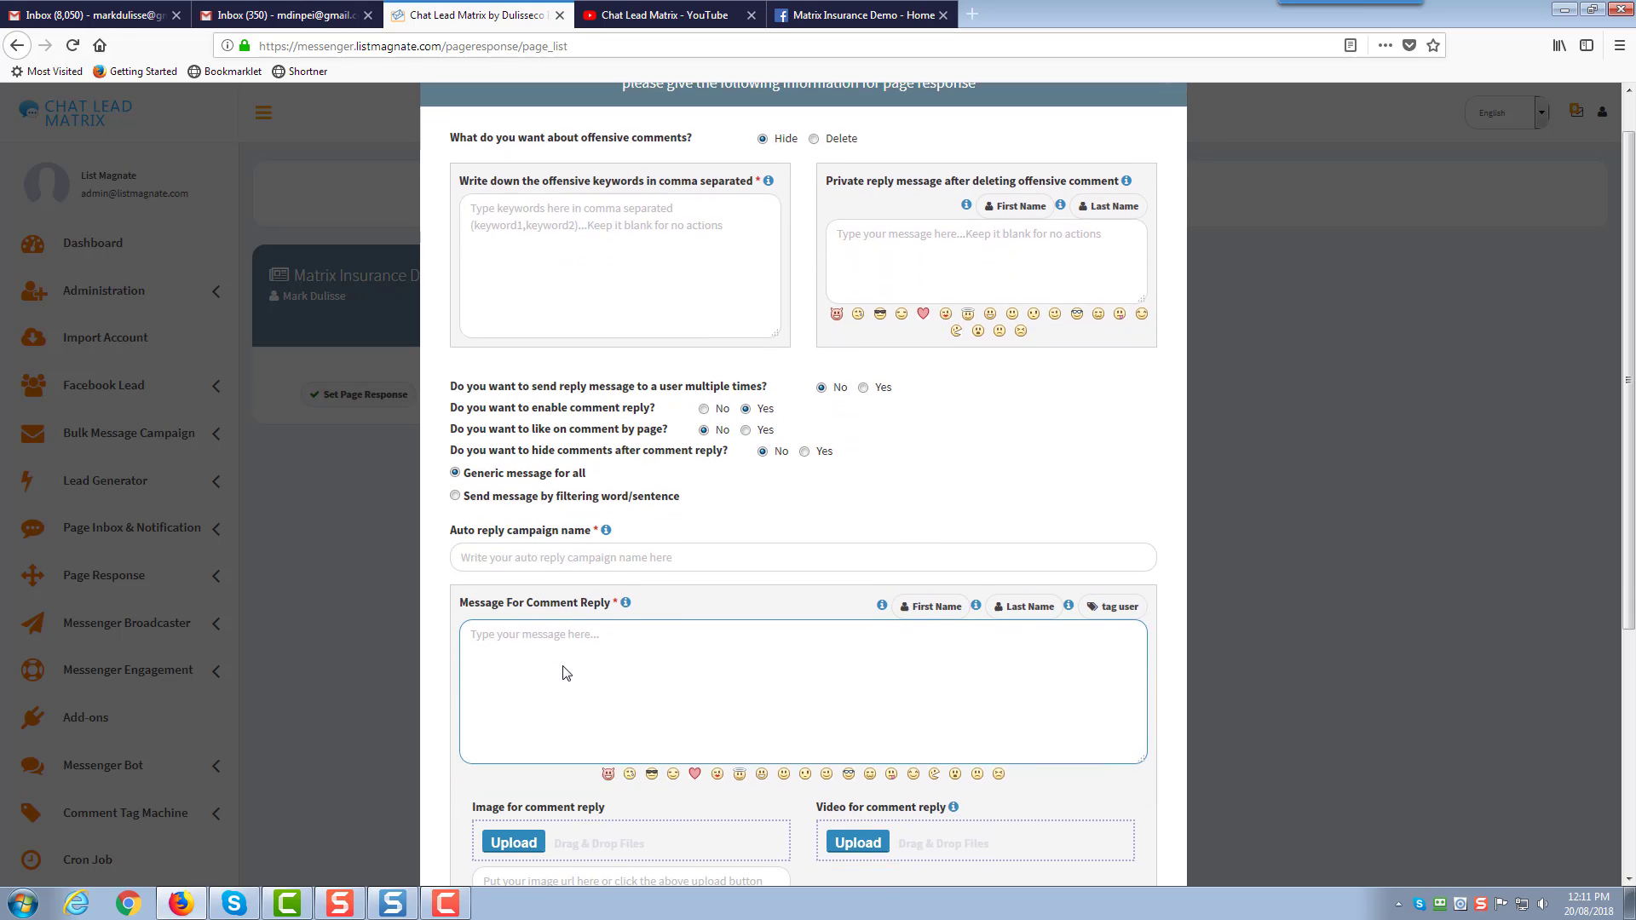
scroll(562, 674, "down", 4)
left_click(558, 630)
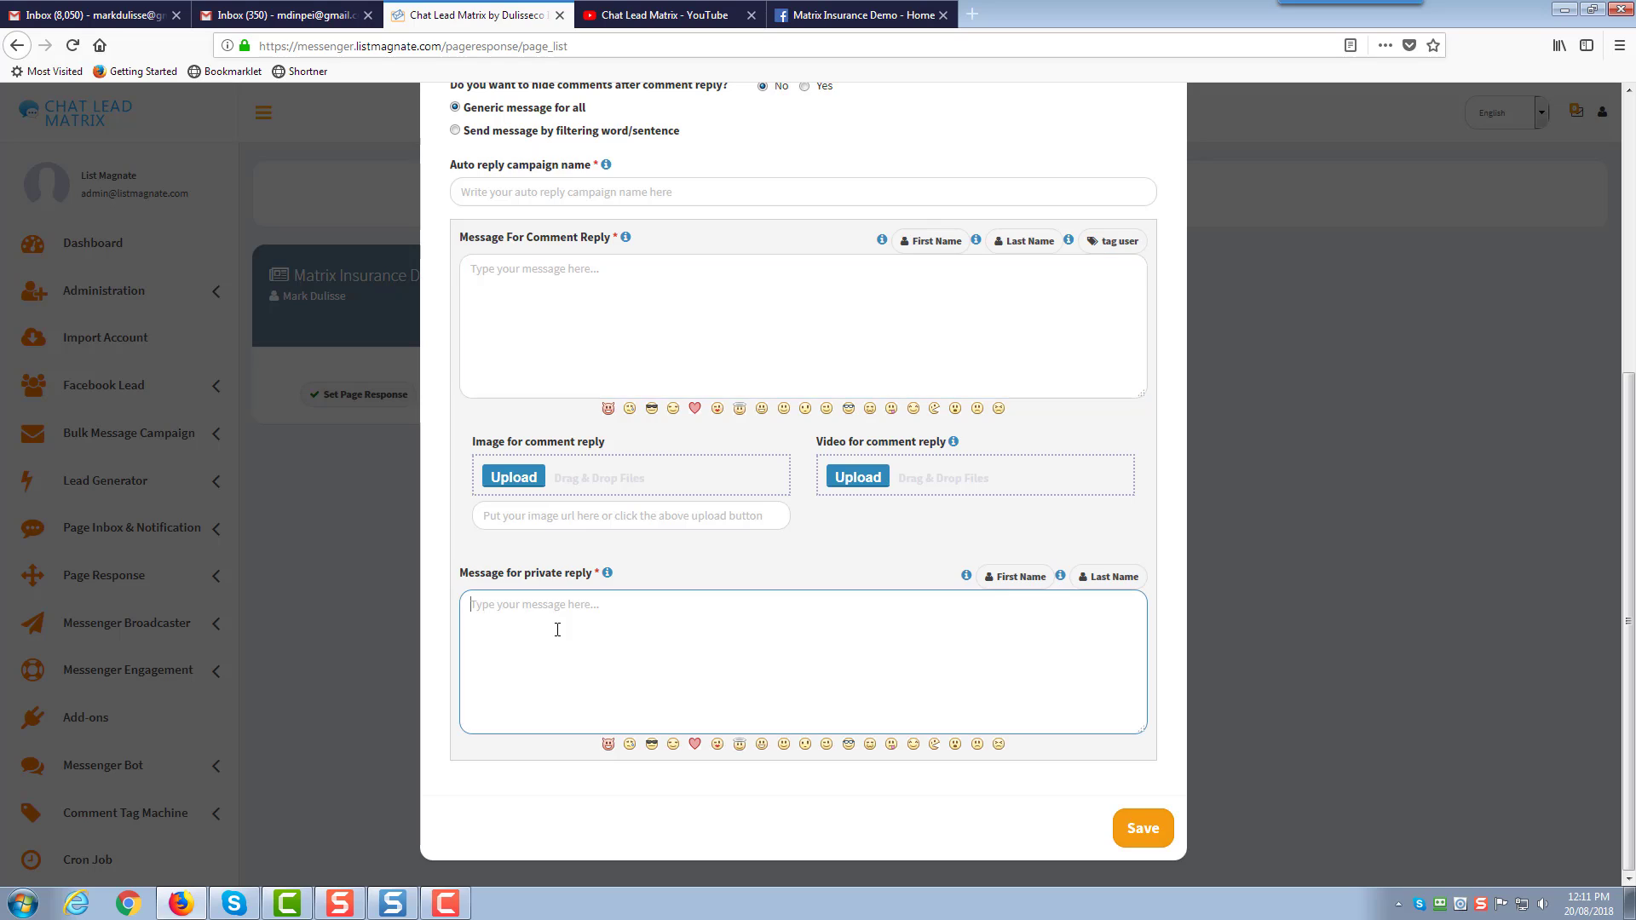
scroll(557, 630, "up", 5)
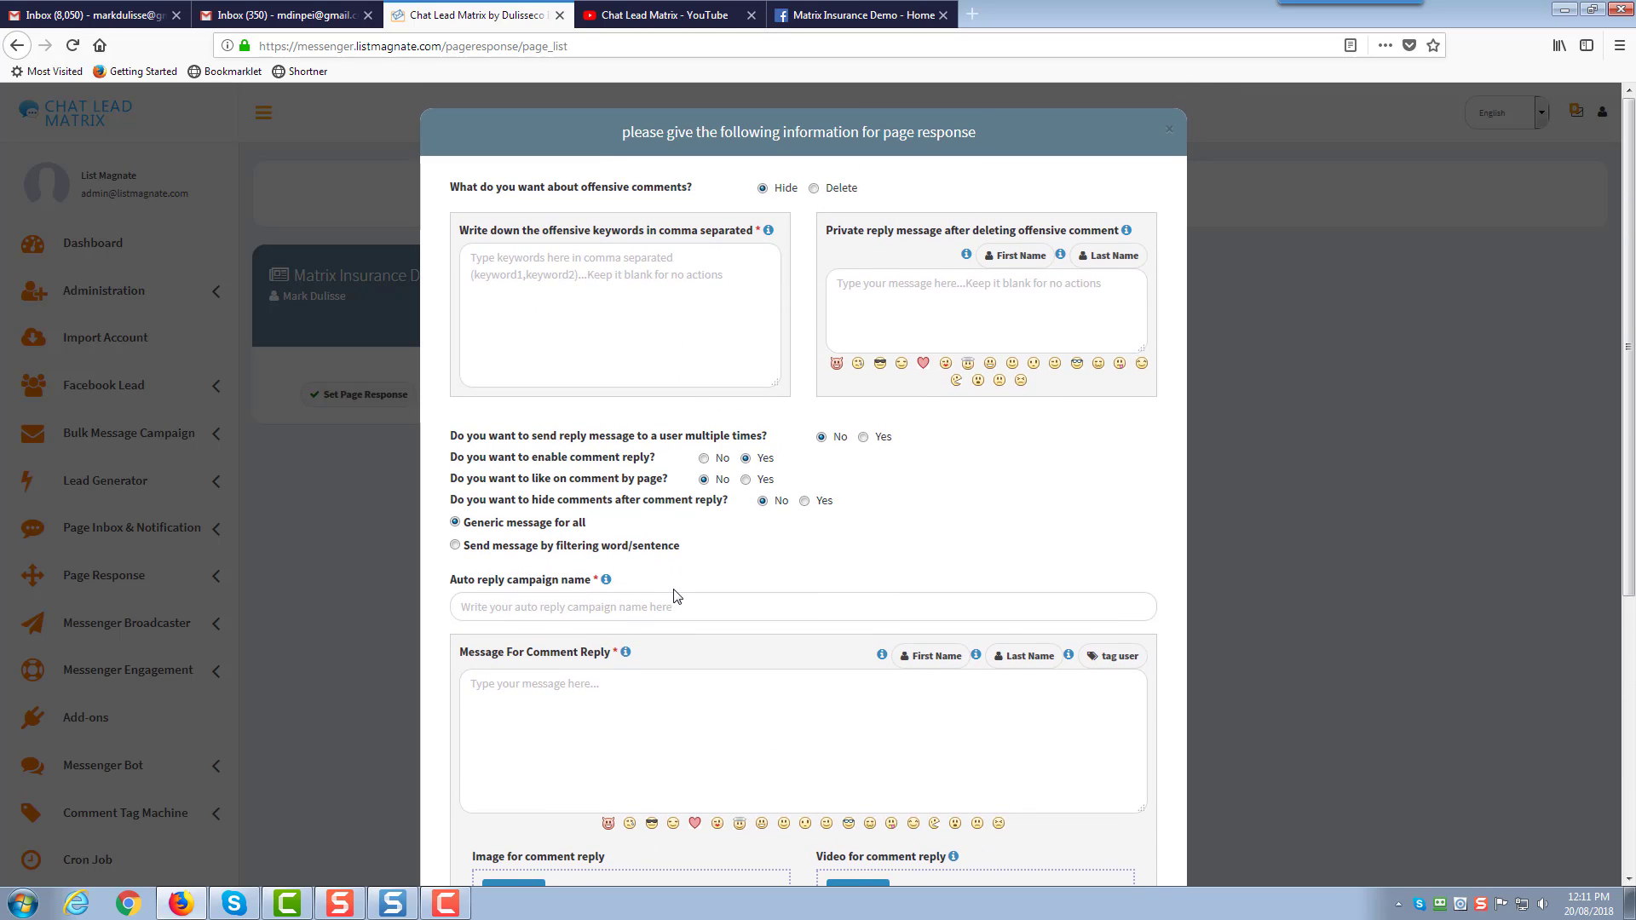
scroll(677, 596, "down", 3)
left_click(654, 442)
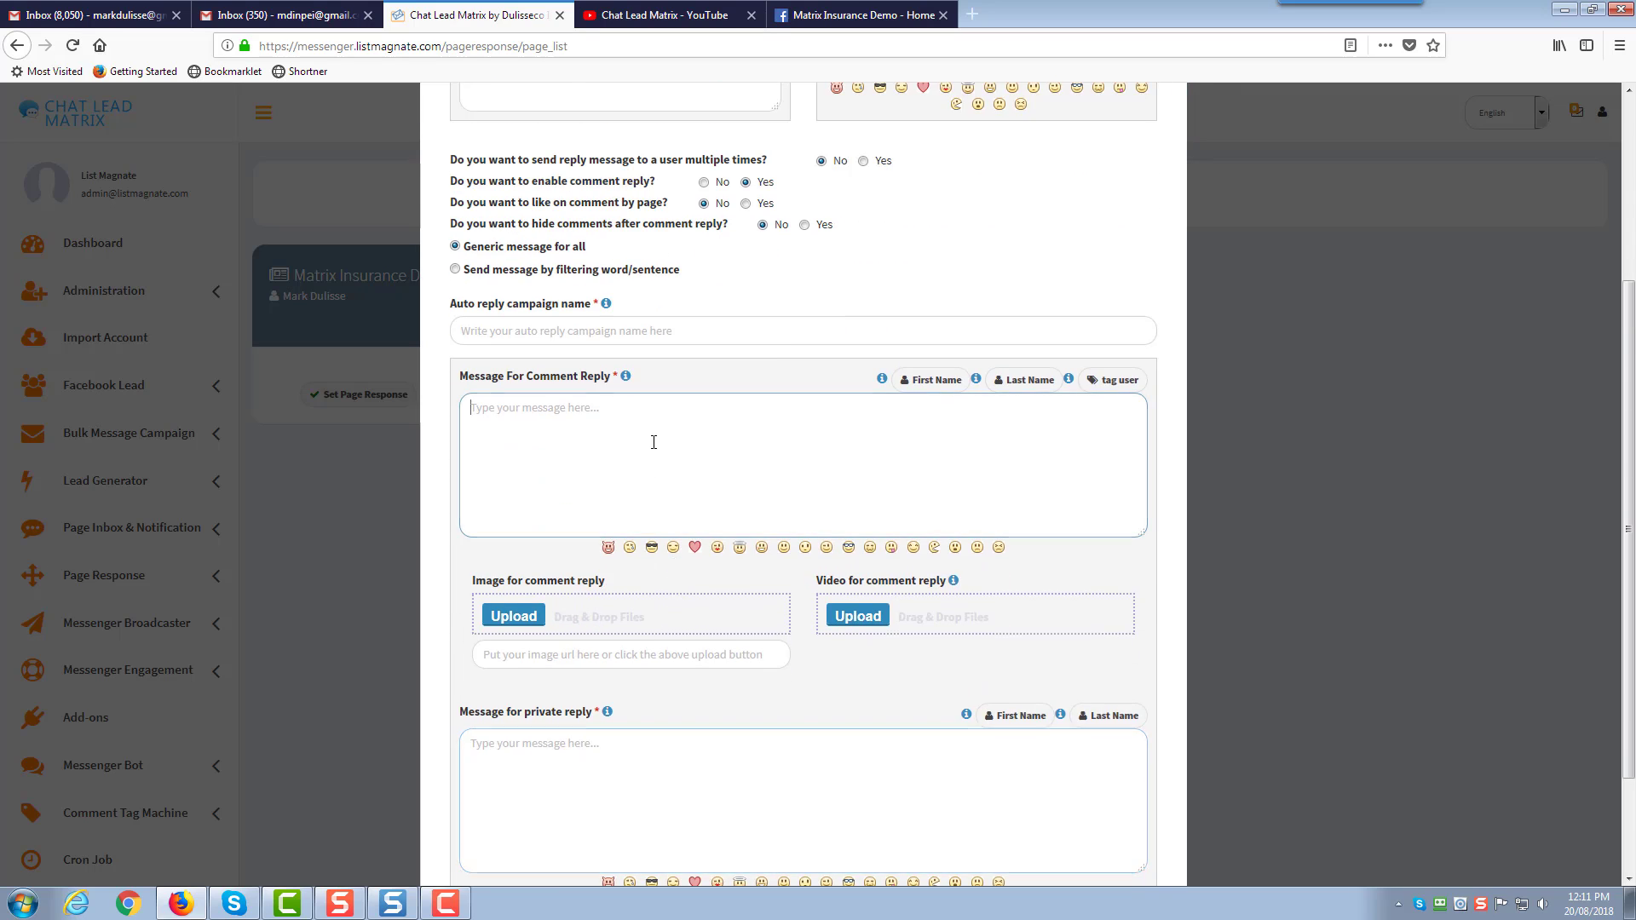
left_click(626, 750)
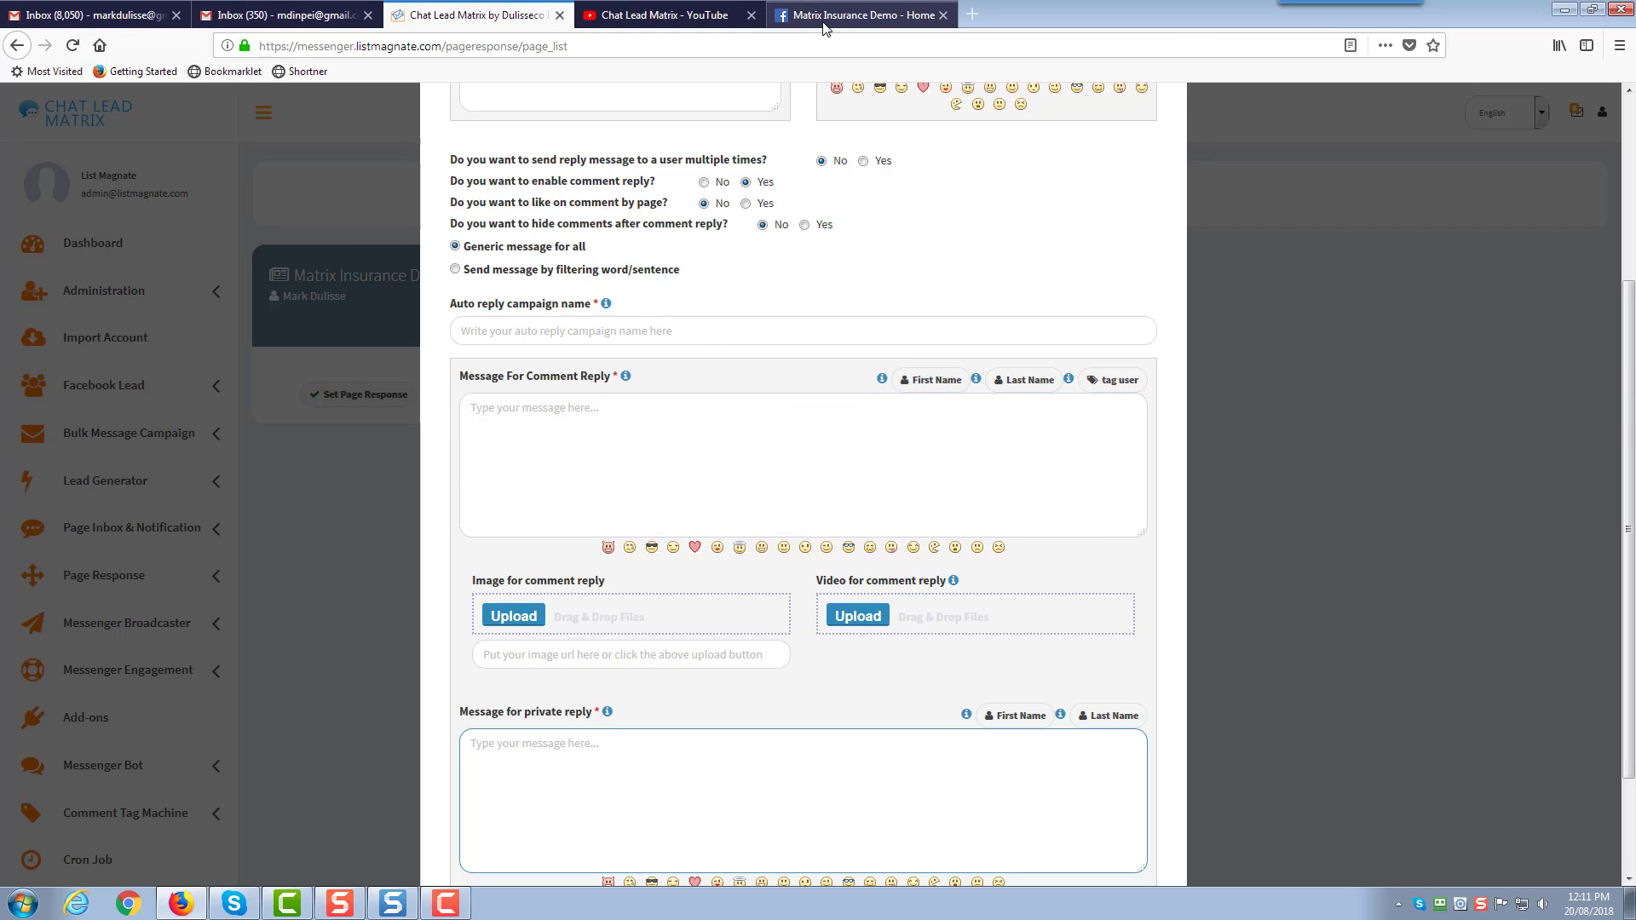
left_click(856, 14)
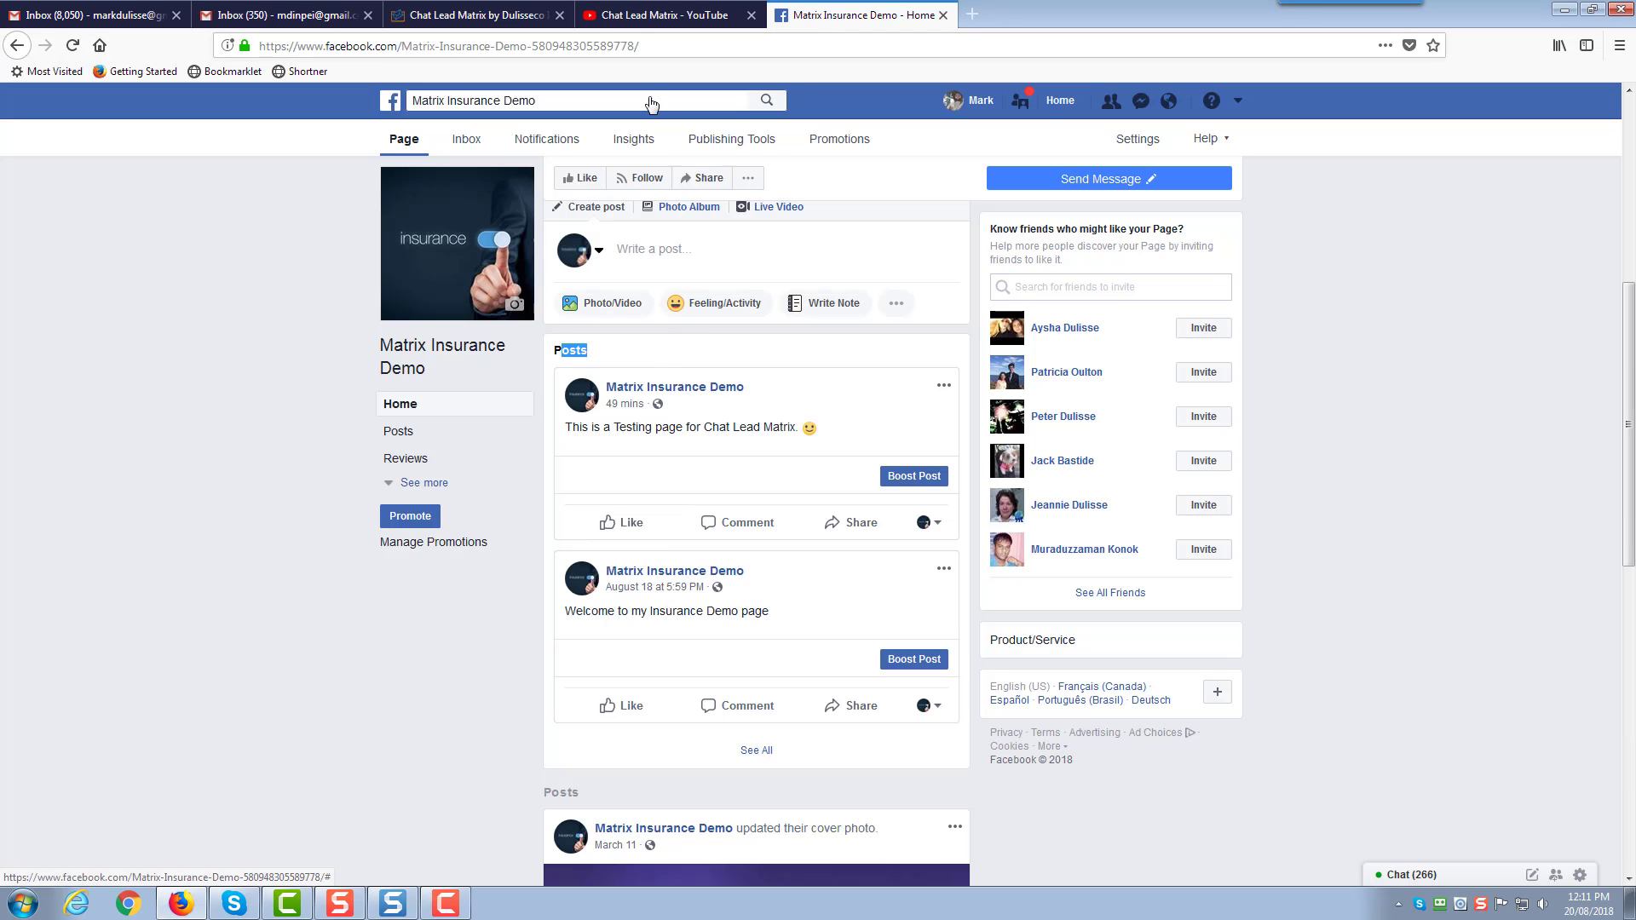
left_click(485, 17)
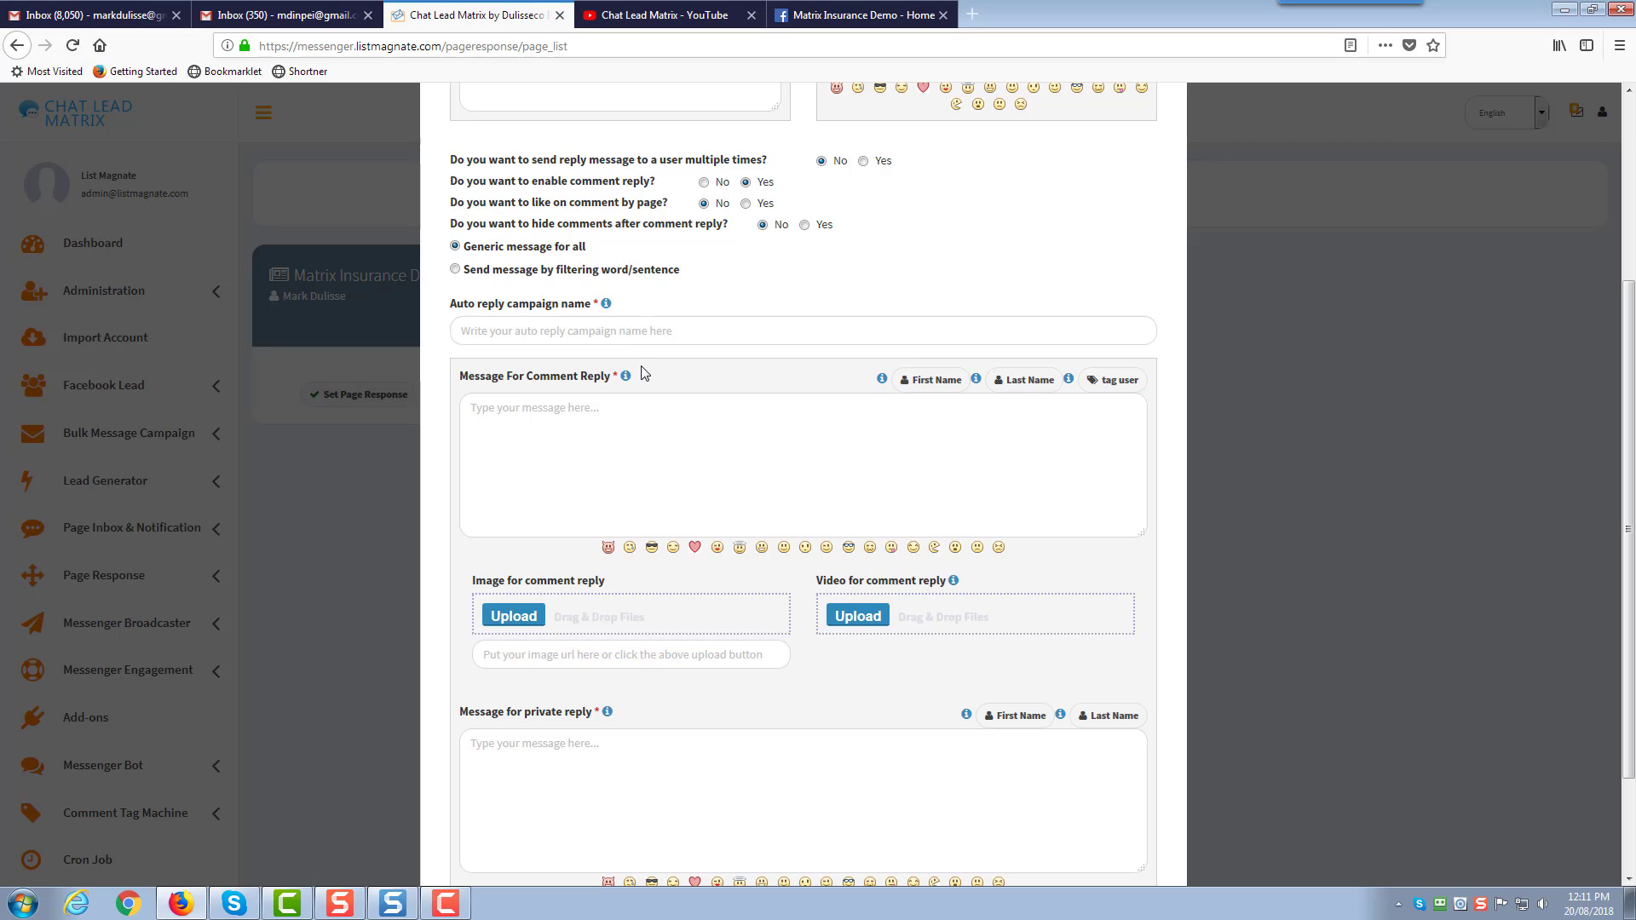
mouse_move(627, 379)
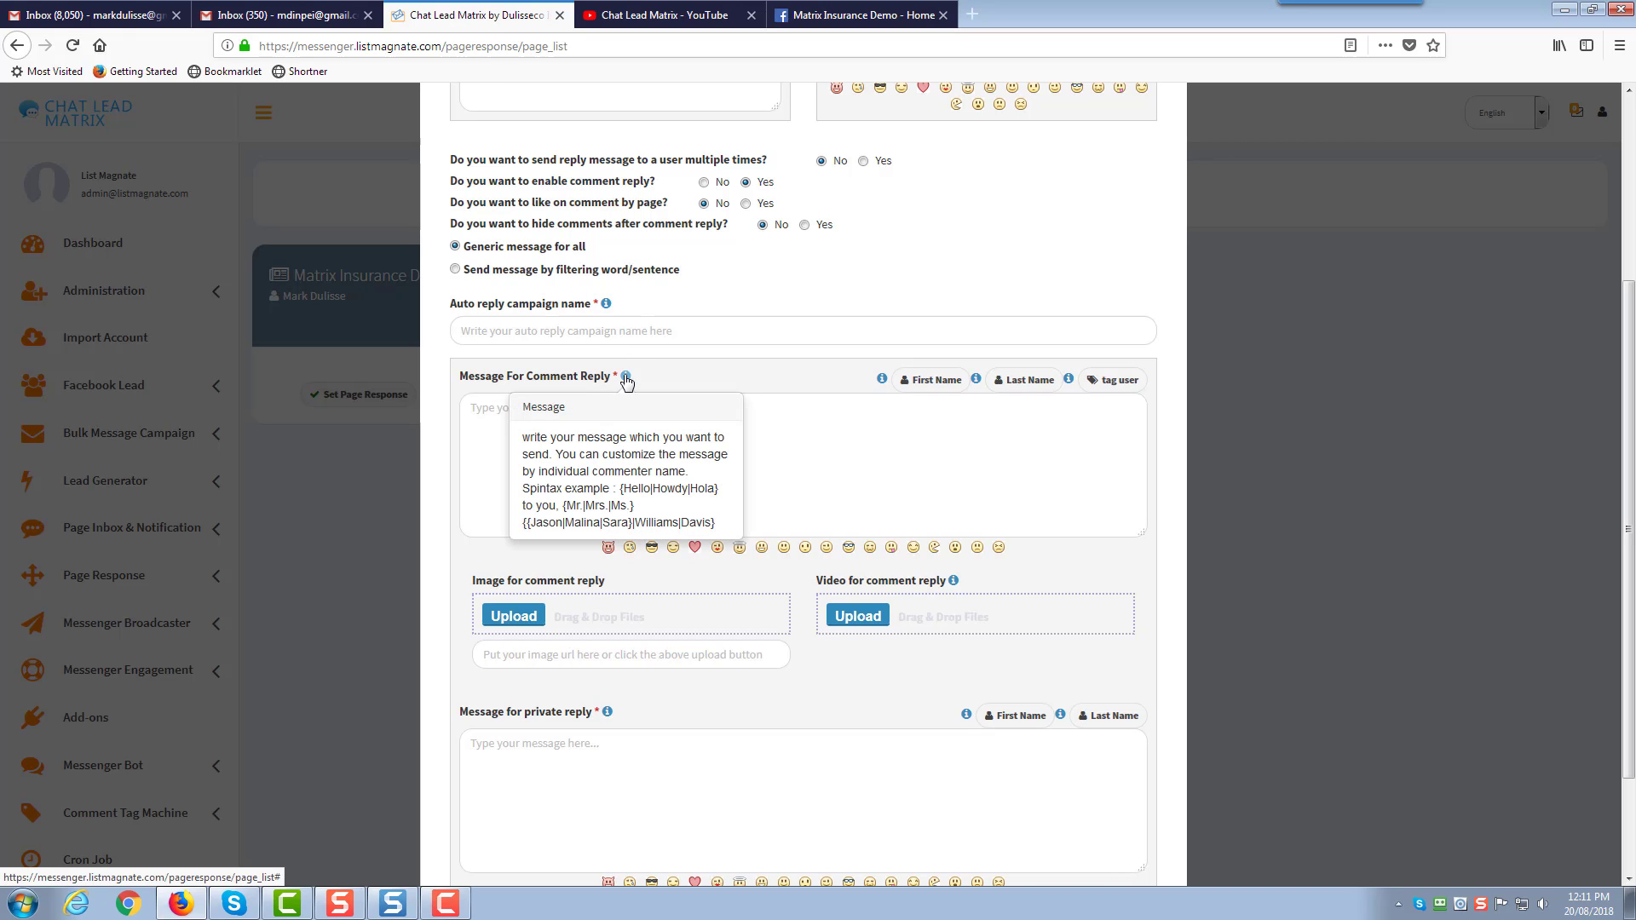
left_click(770, 424)
left_click(642, 761)
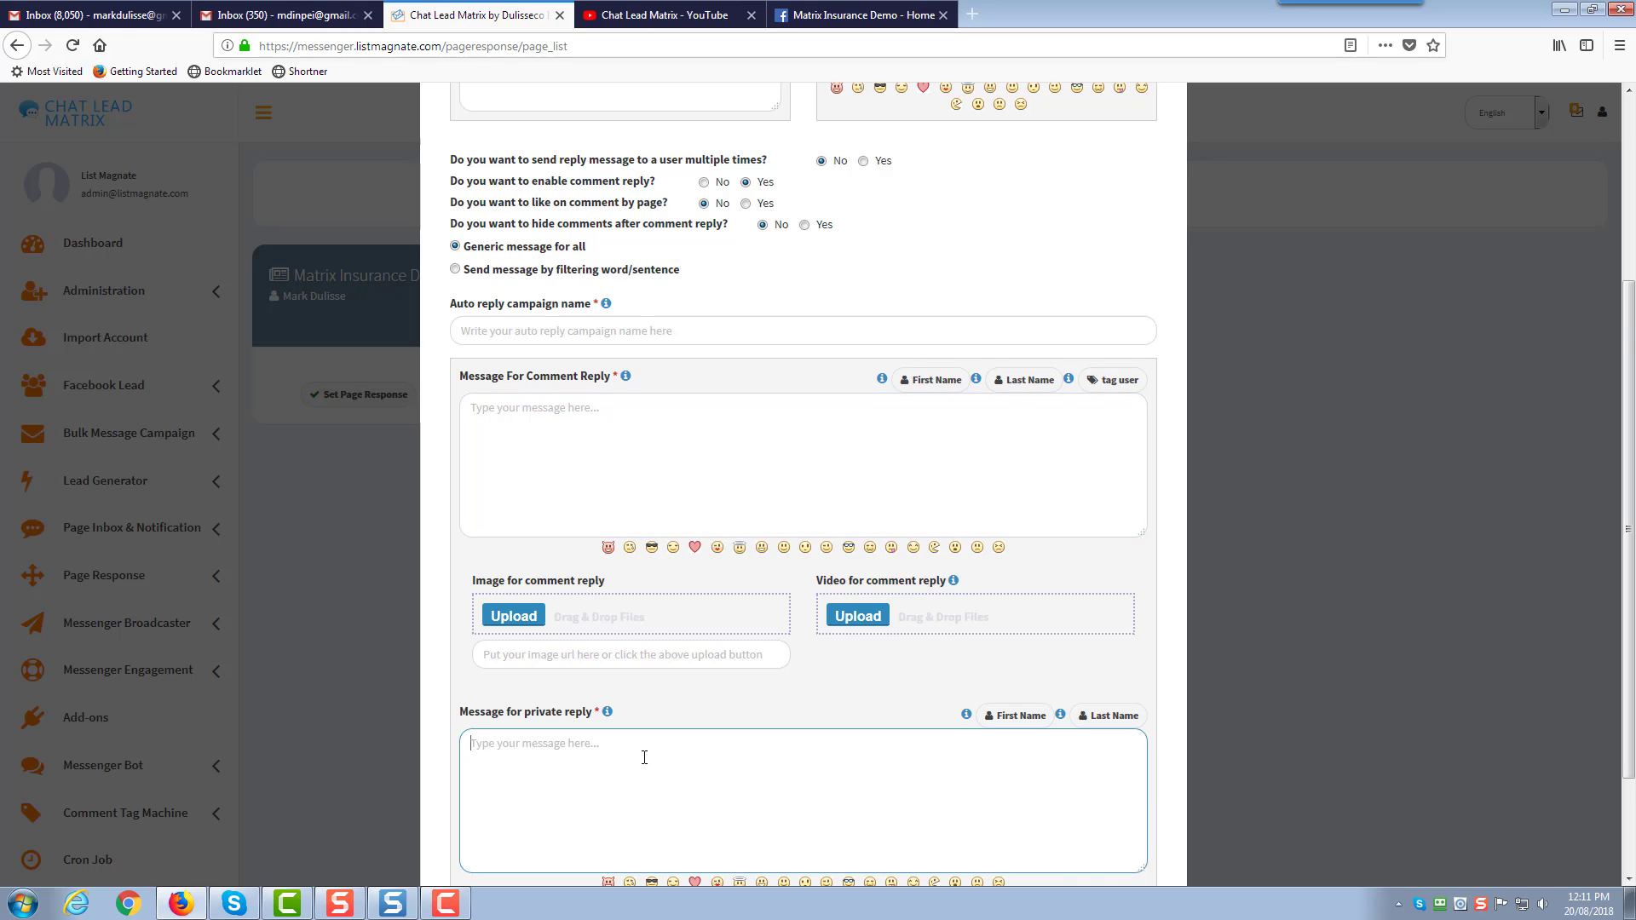
scroll(644, 759, "down", 2)
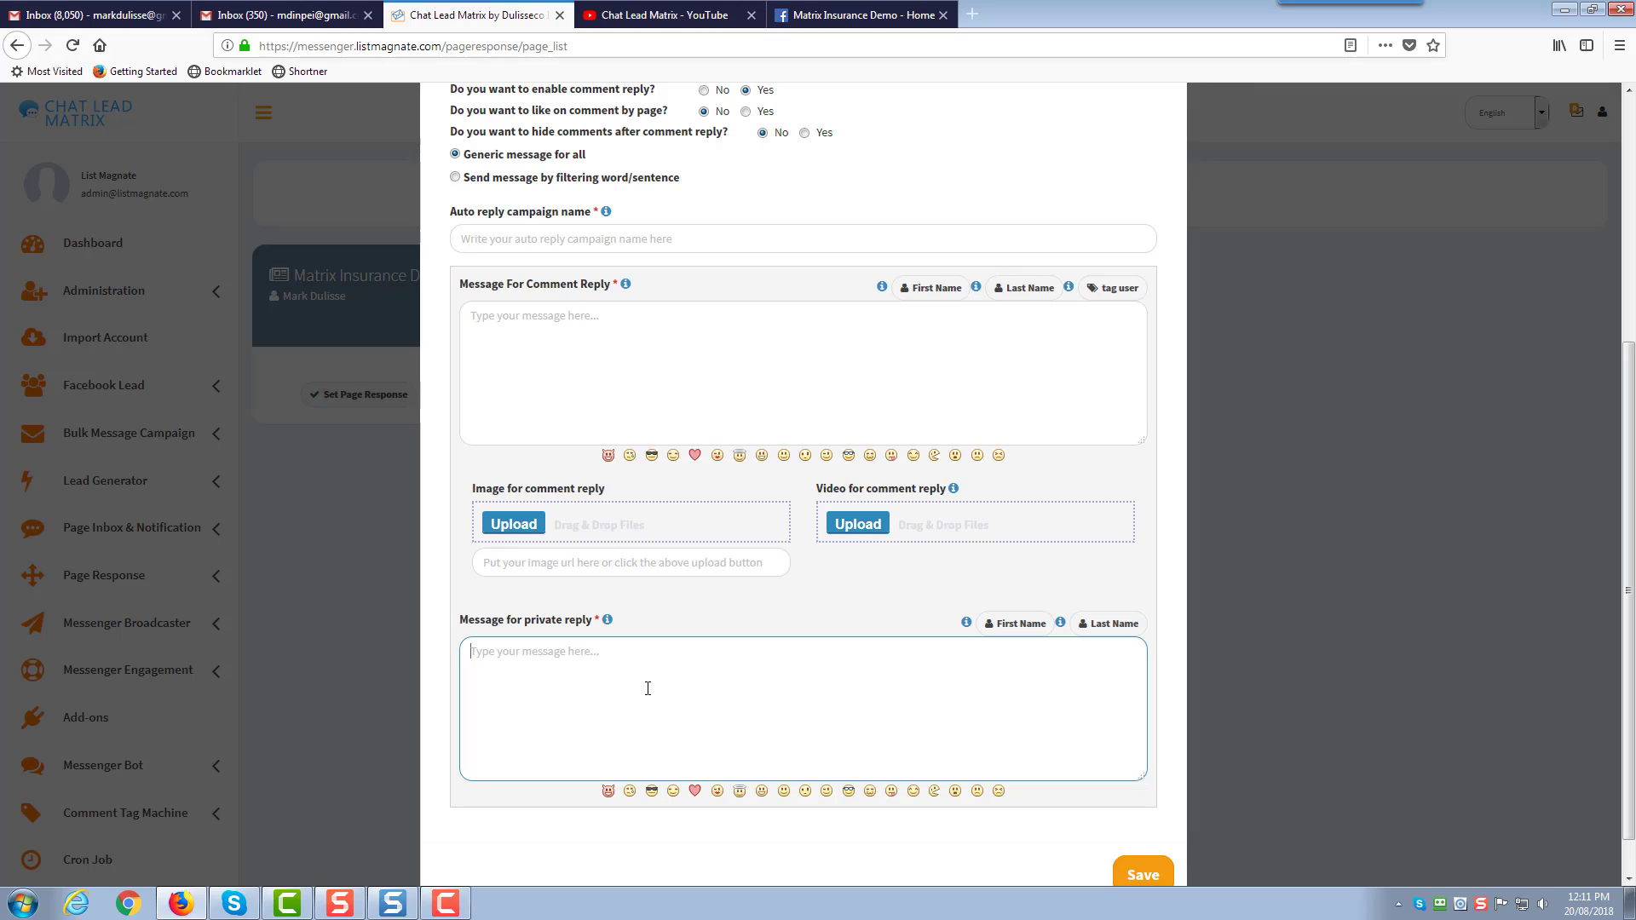
left_click(679, 369)
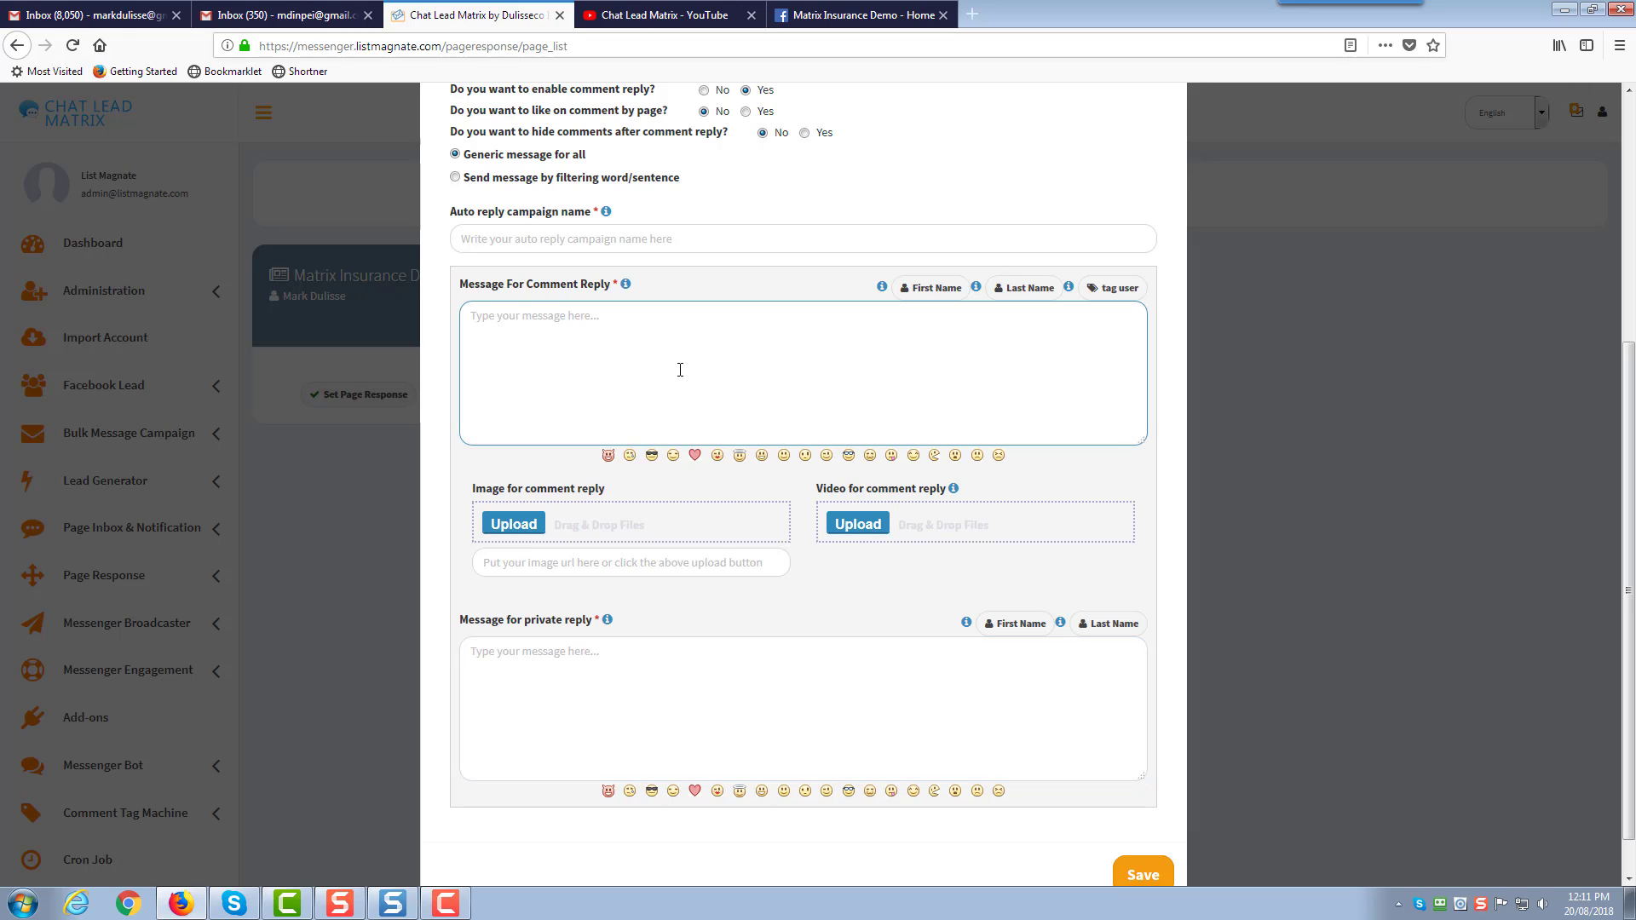
left_click(634, 665)
scroll(632, 402, "up", 5)
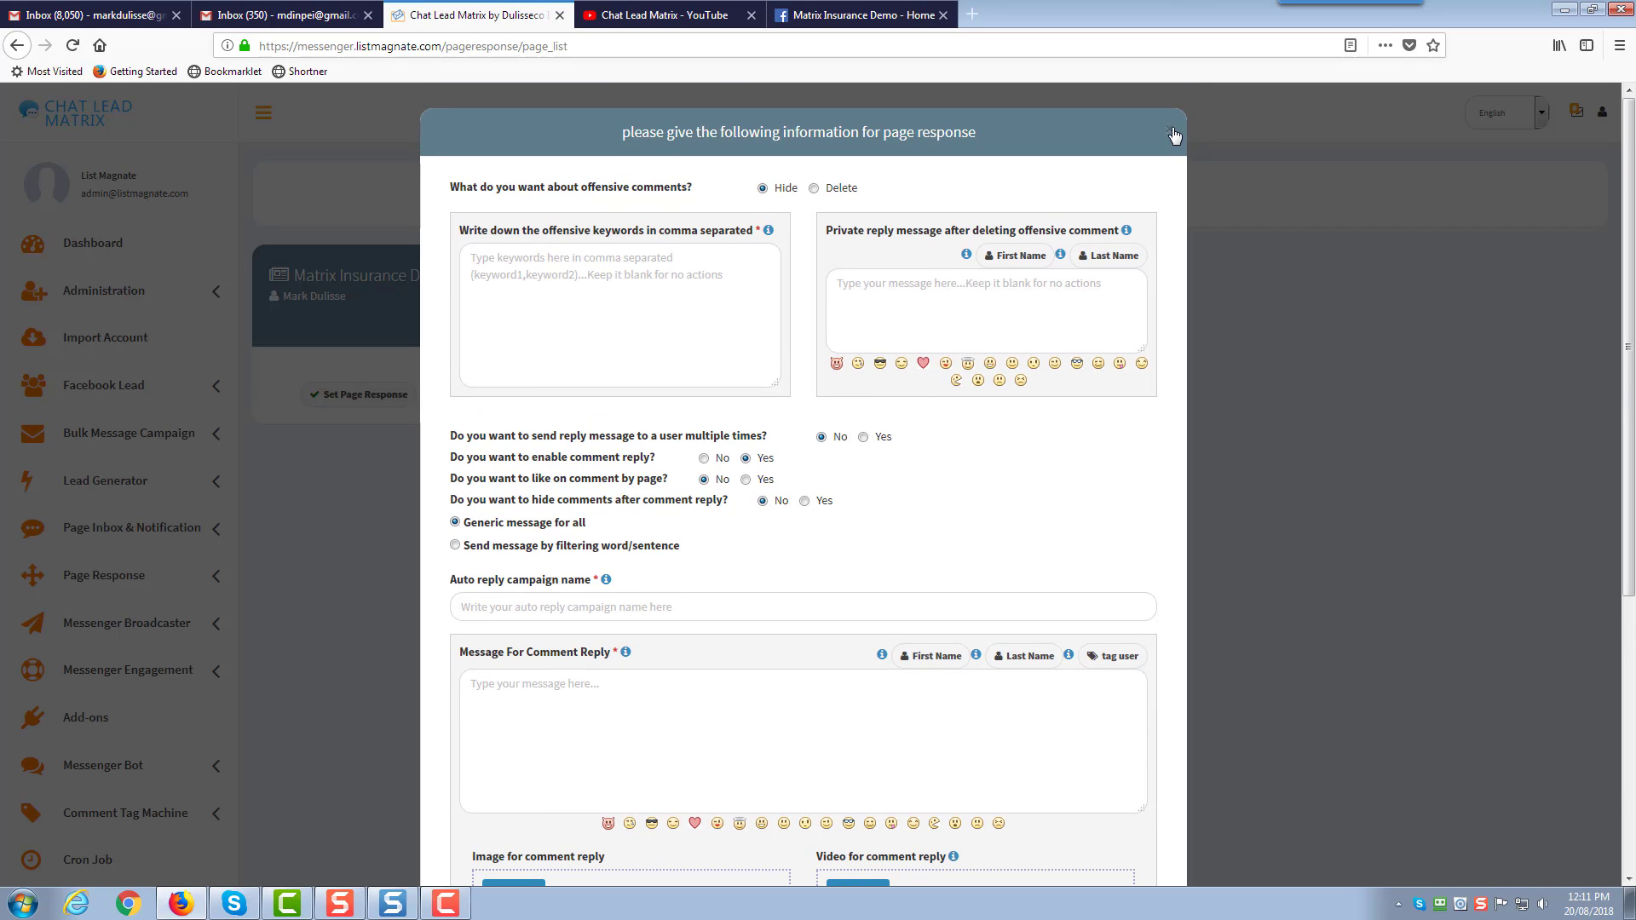
left_click(1173, 135)
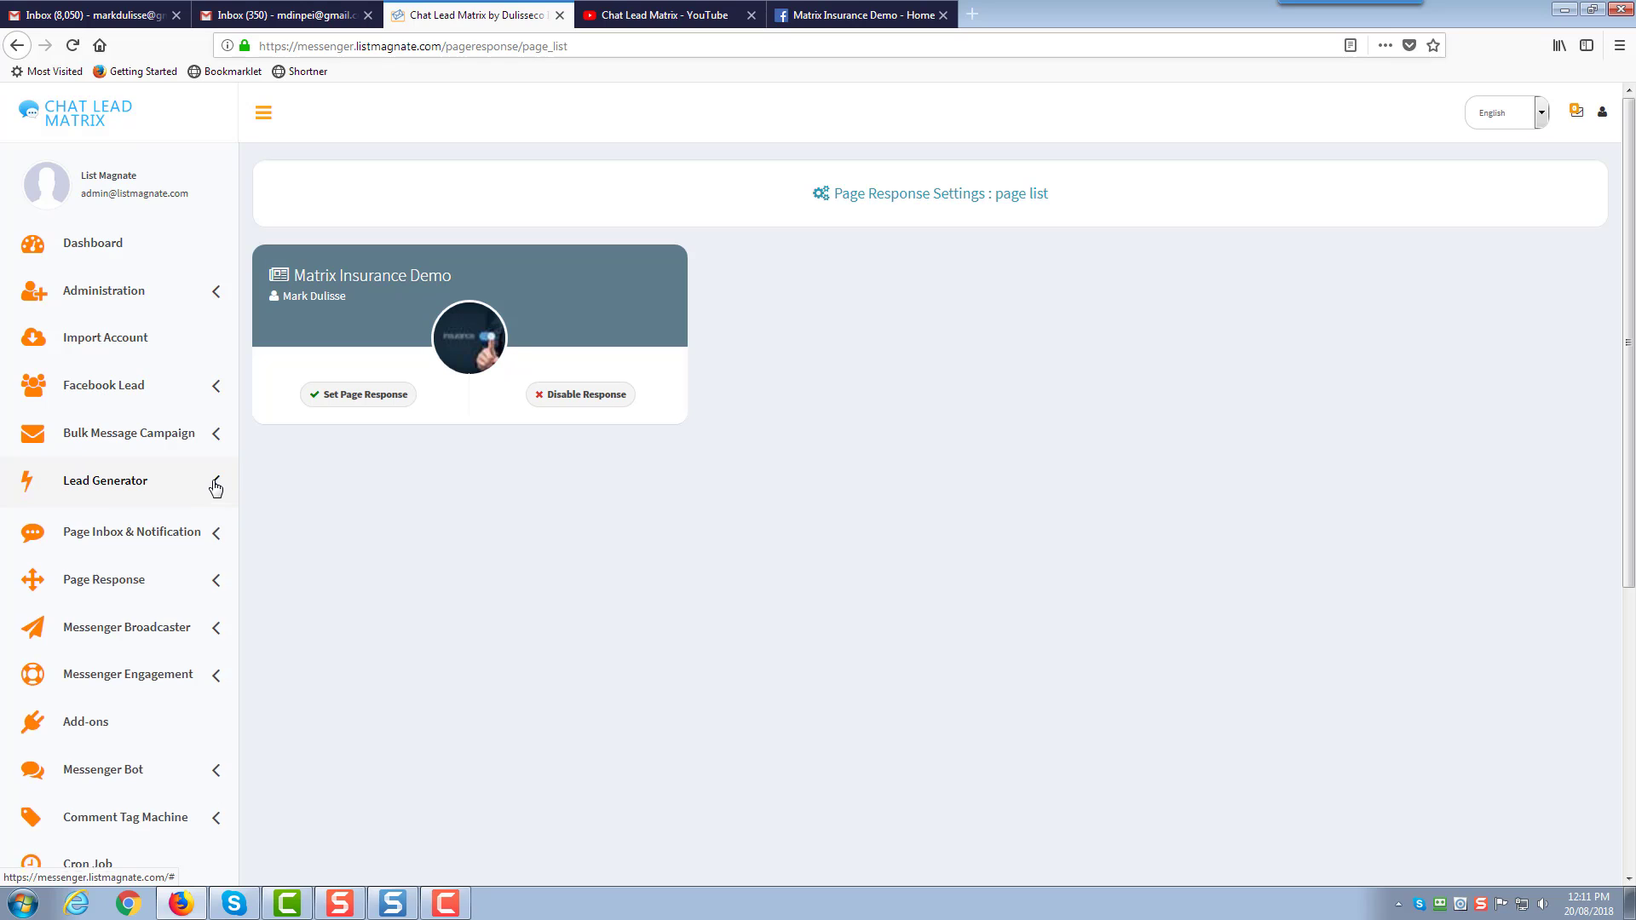
Disable page response for Matrix Insurance Demo and confirm
left_click(214, 488)
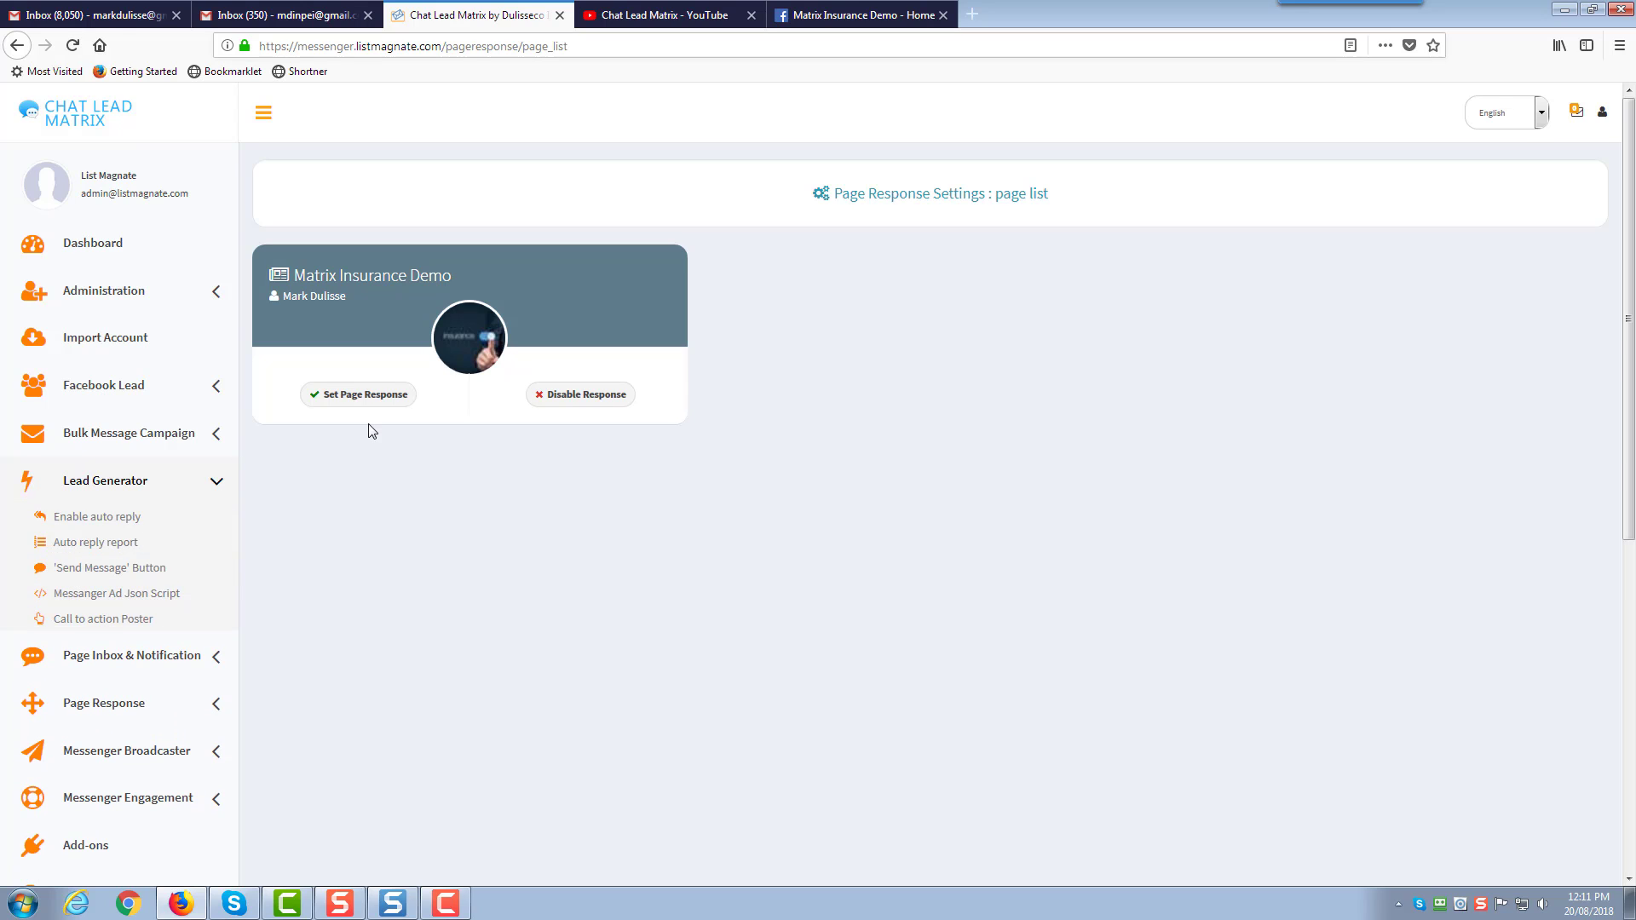
left_click(549, 397)
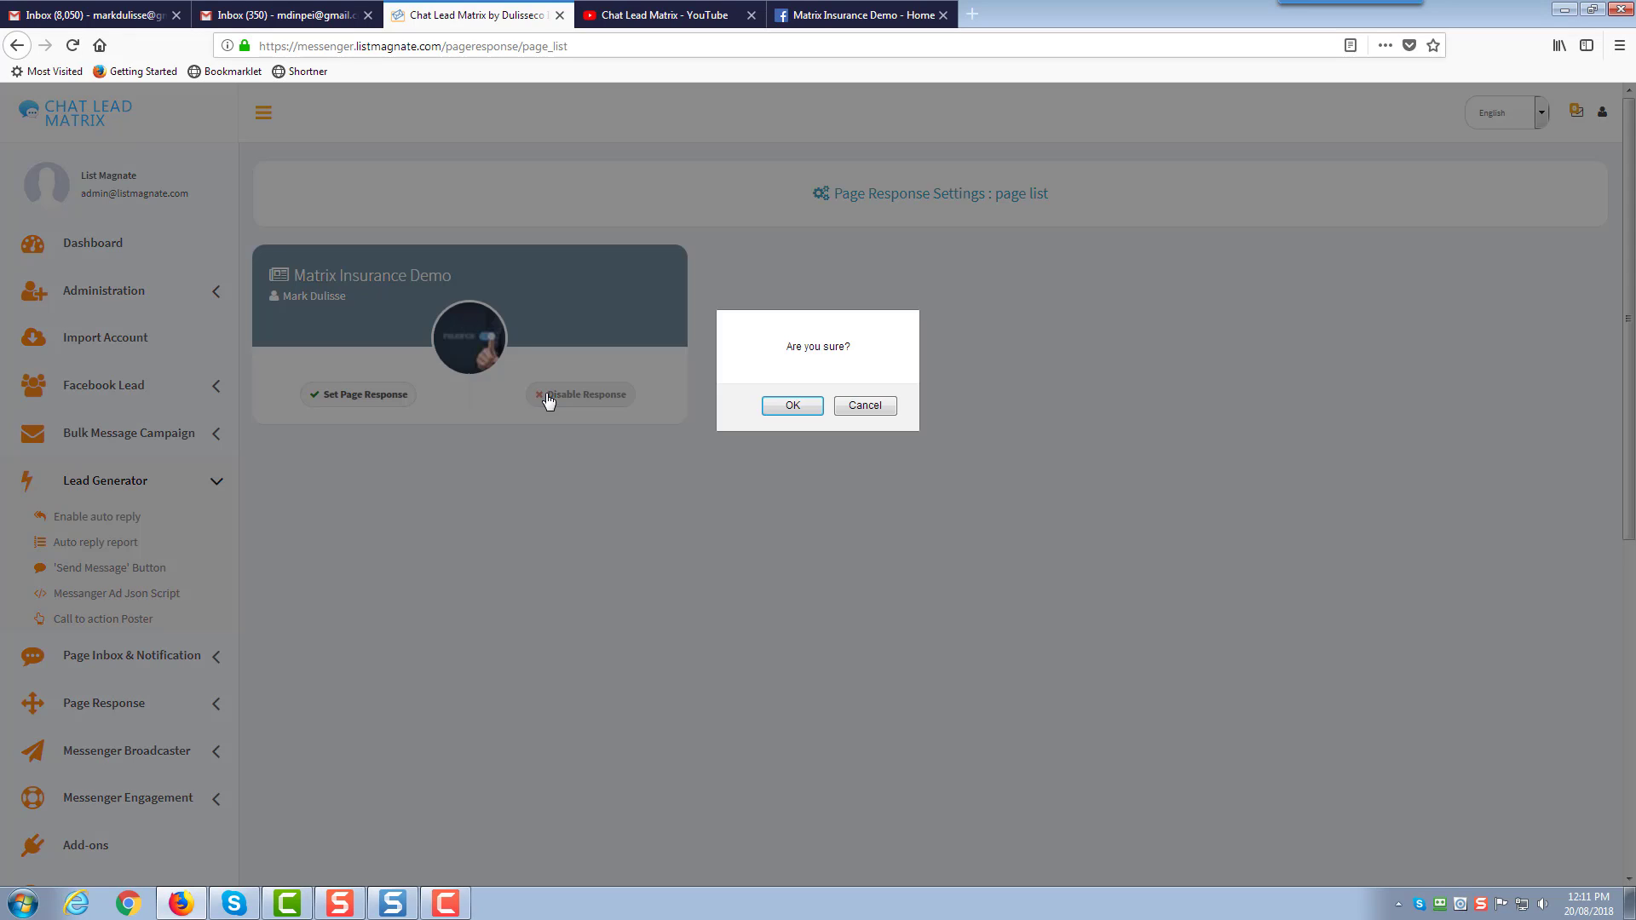
left_click(788, 403)
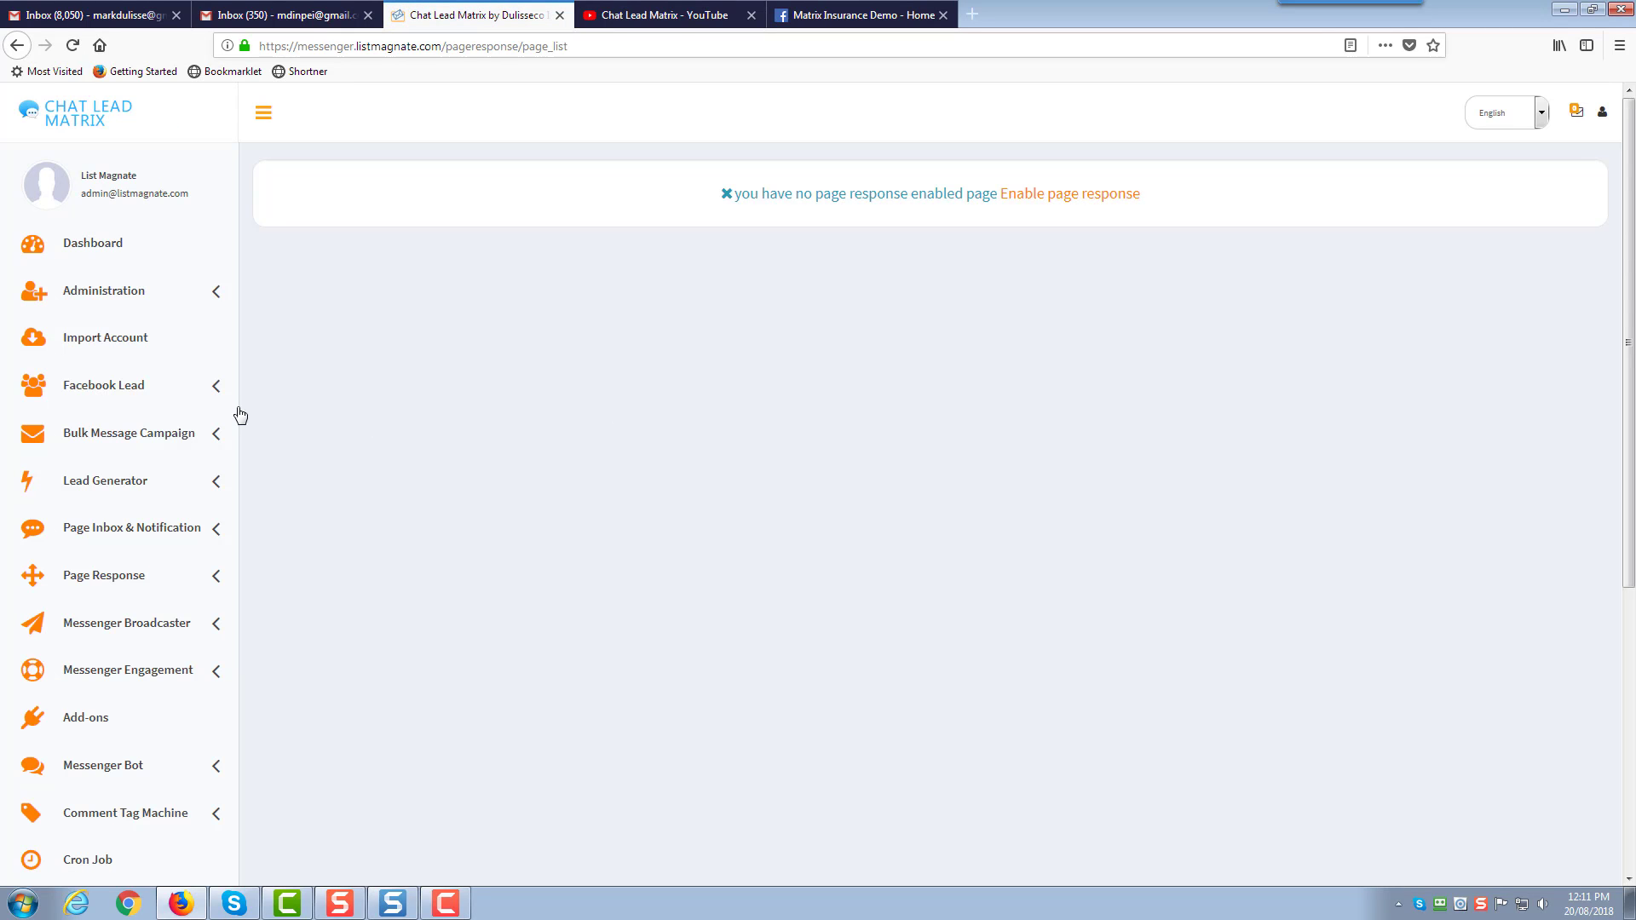
Expand Bulk Message Campaign and Lead Generator in the sidebar to reveal the auto reply options
left_click(213, 436)
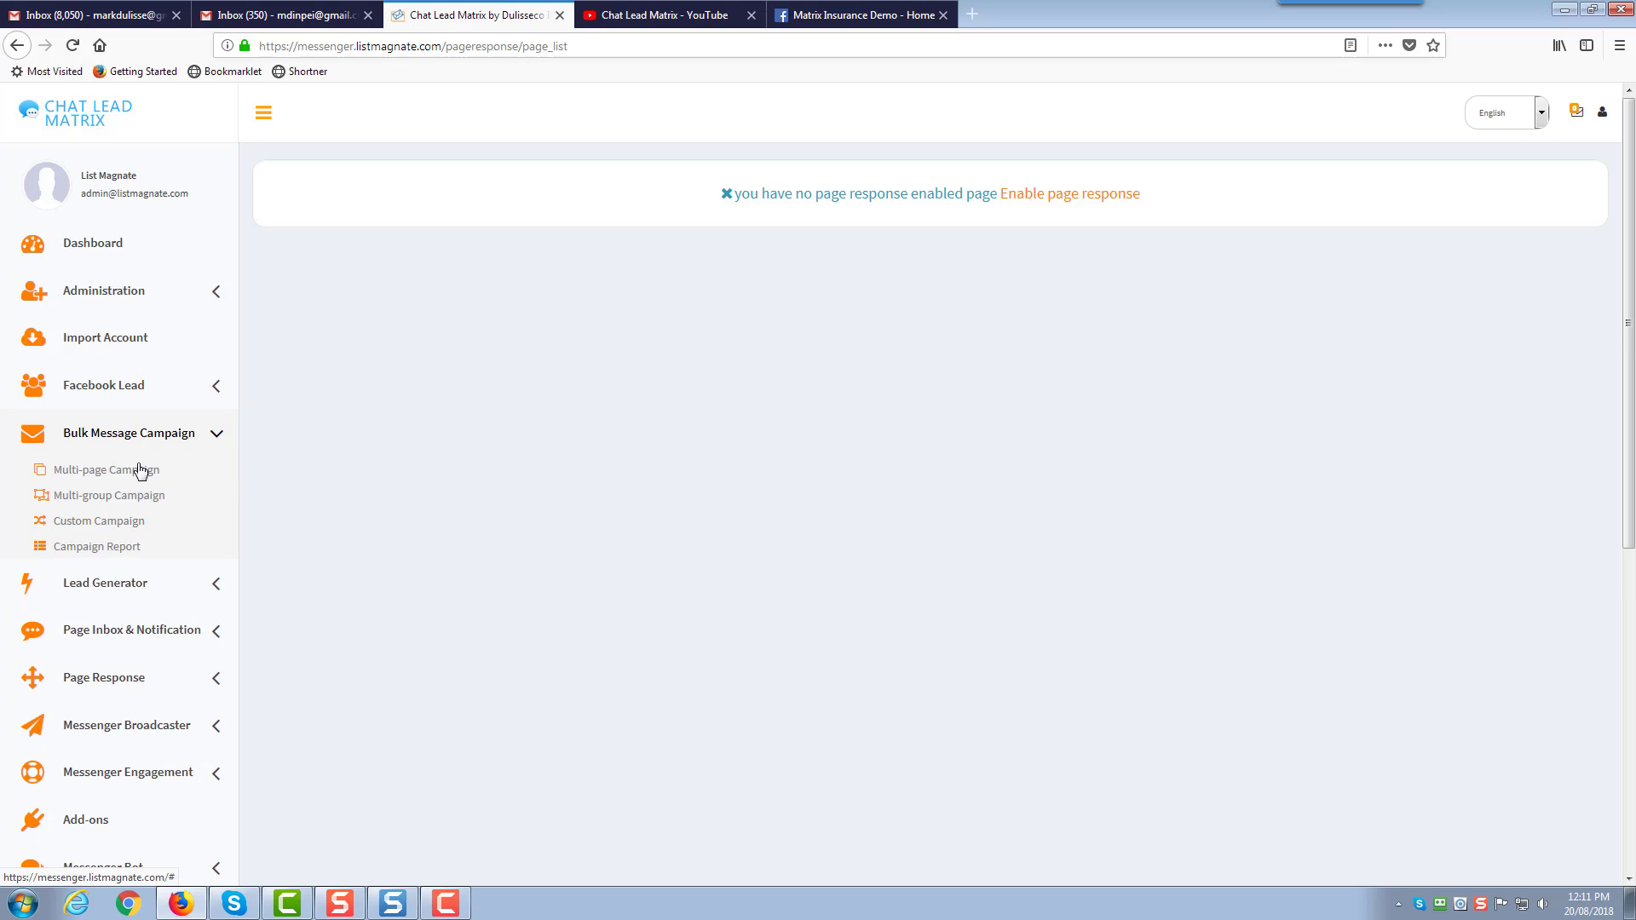
left_click(207, 582)
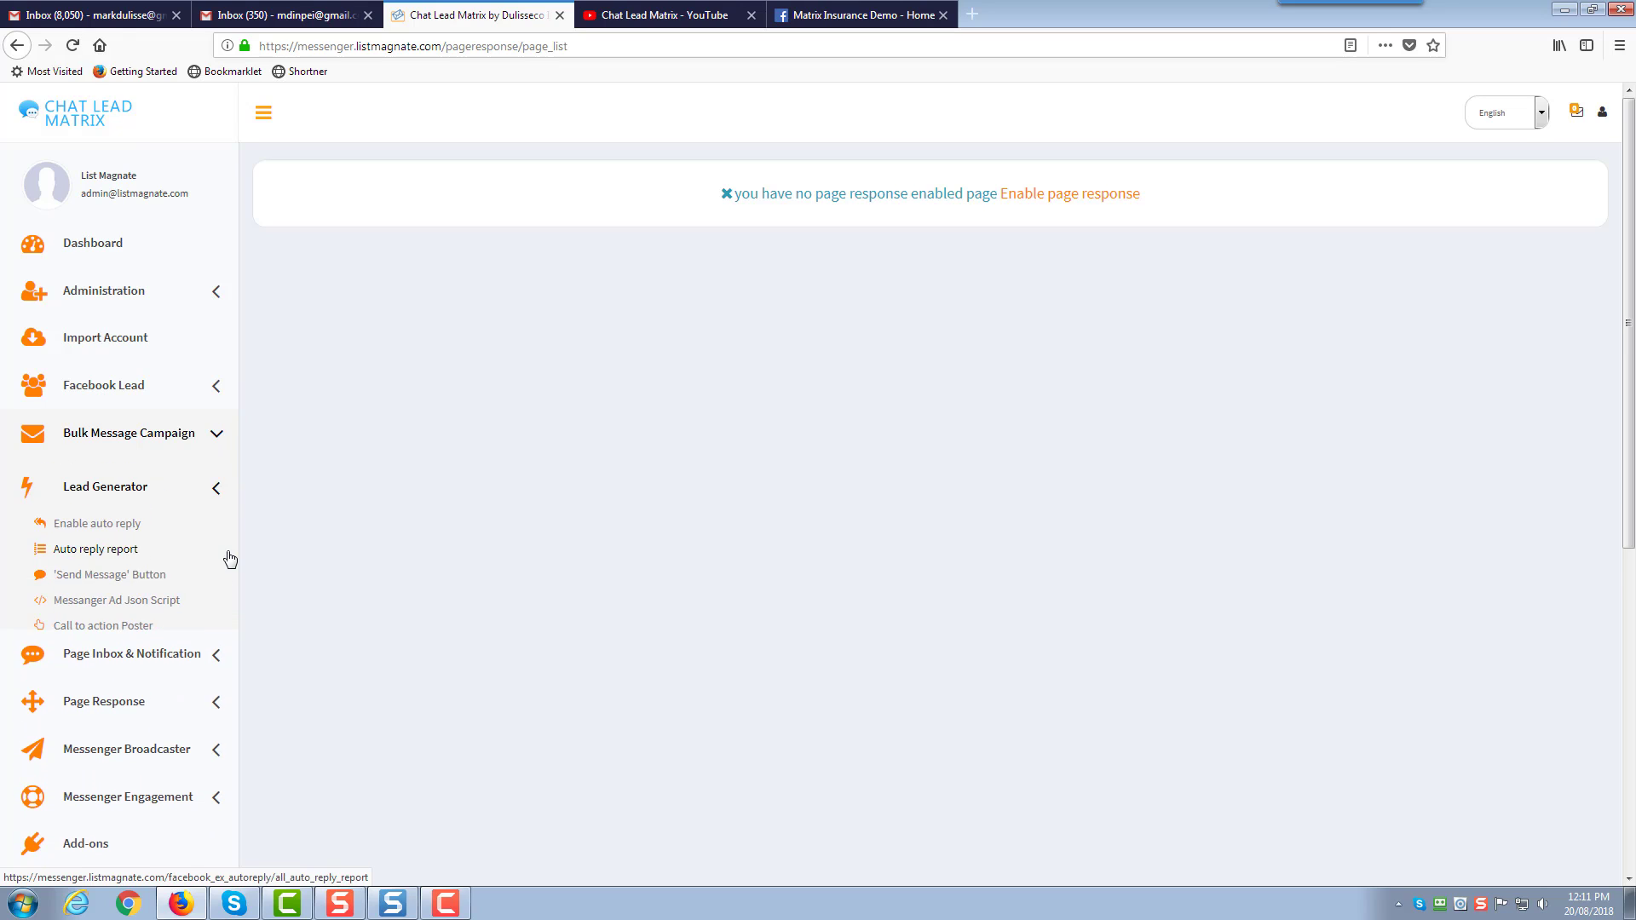
scroll(223, 537, "down", 2)
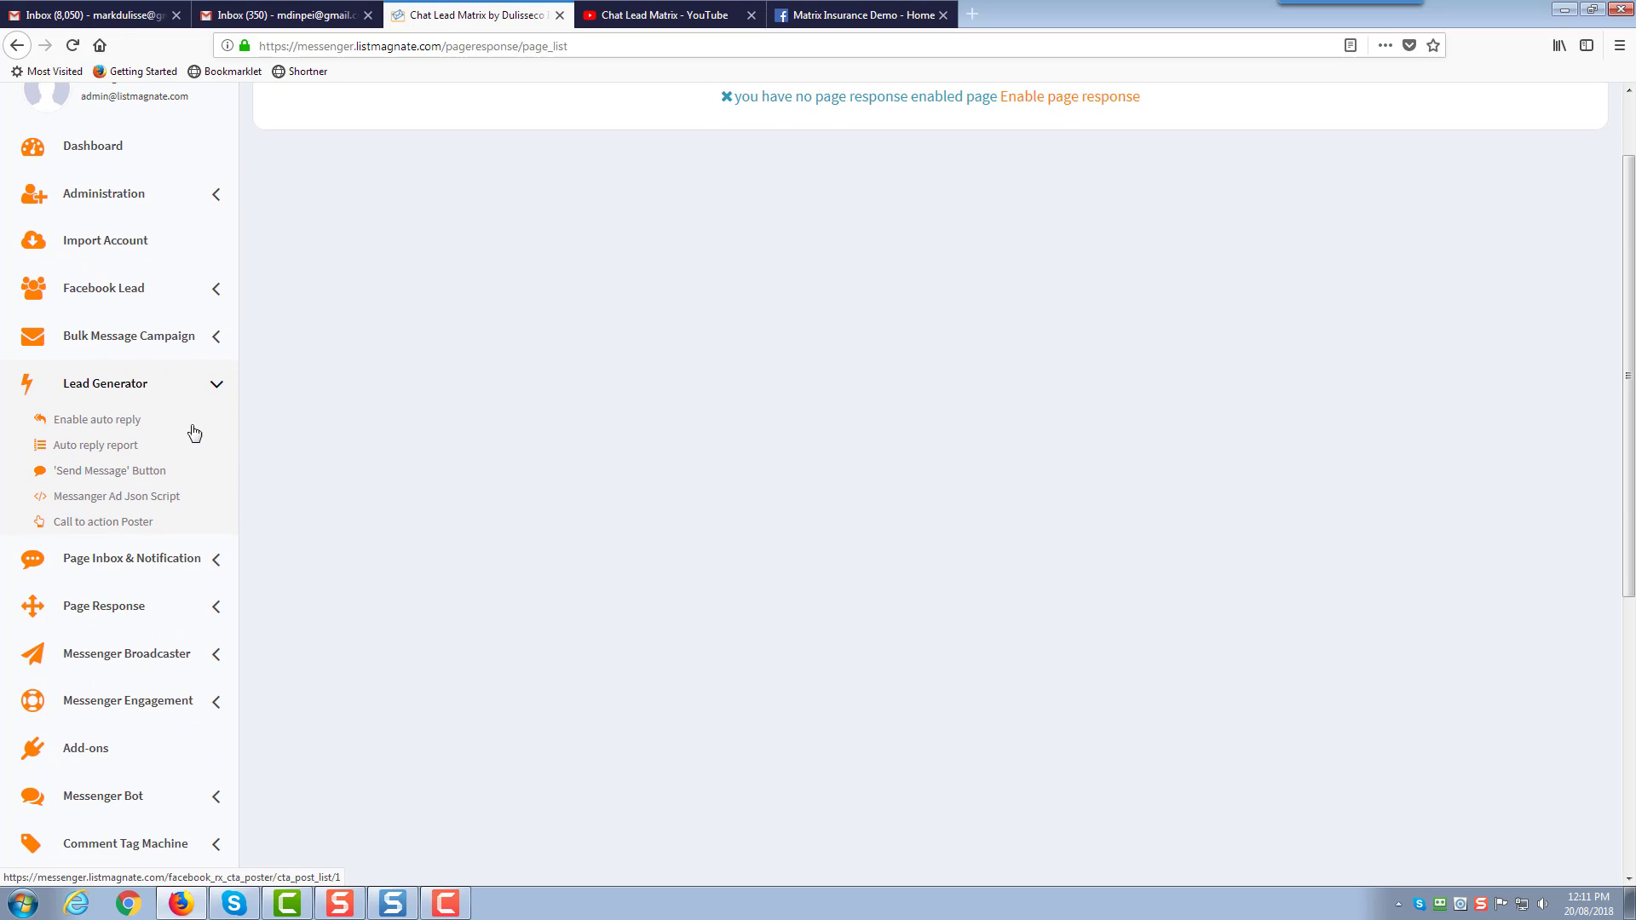
Open the auto reply page list and load Matrix Insurance Demo's latest posts
left_click(93, 423)
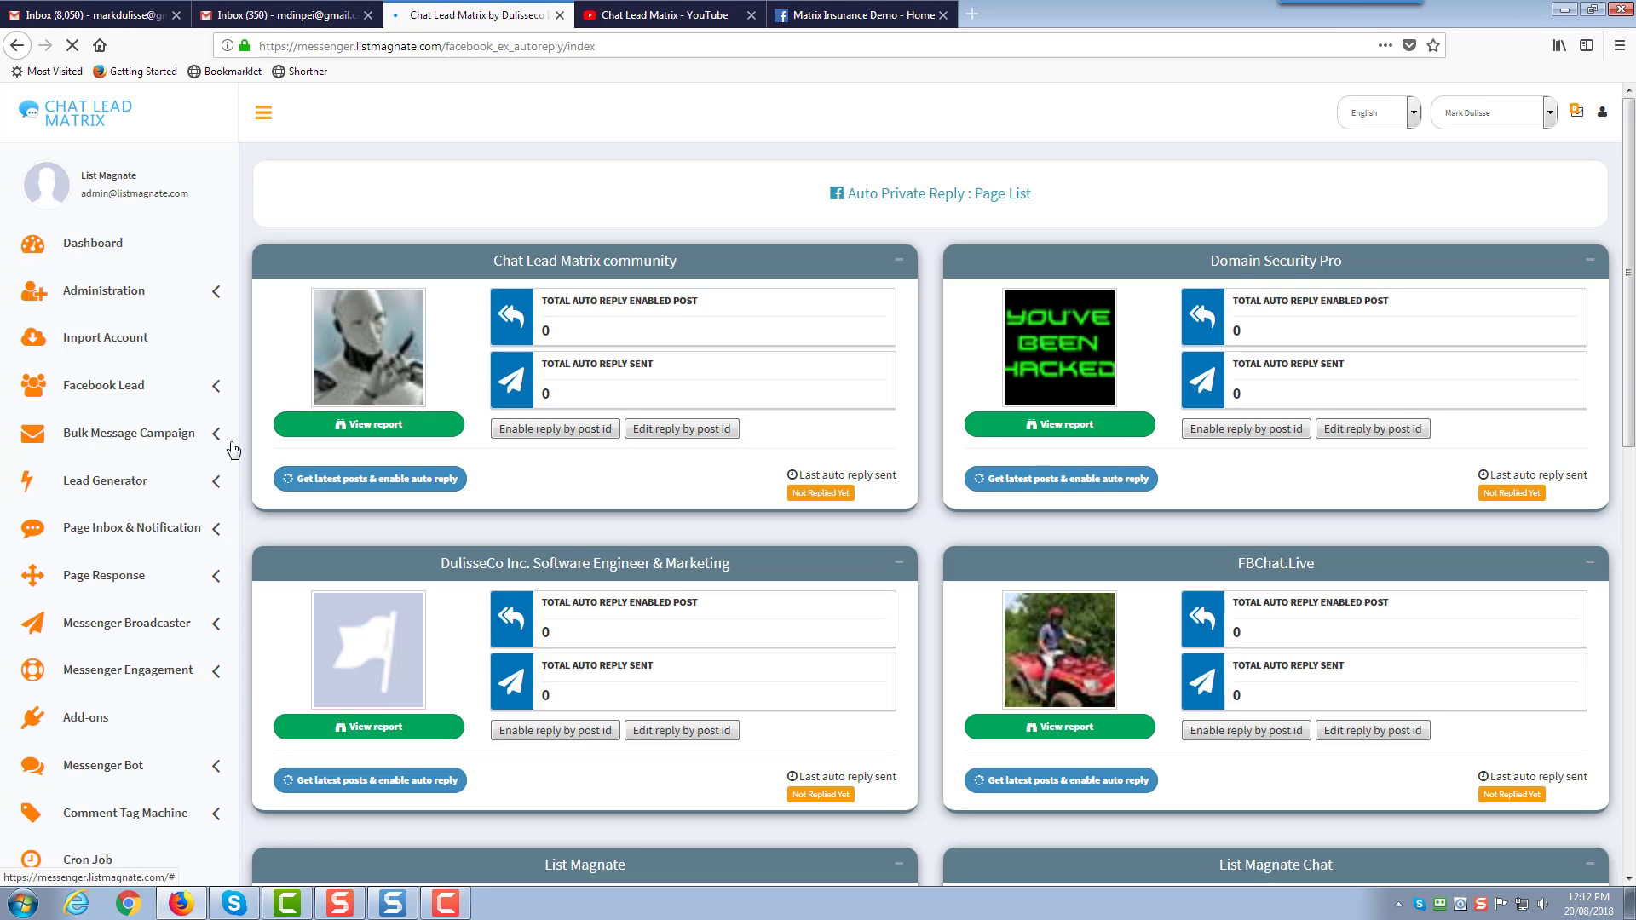
scroll(544, 239, "down", 8)
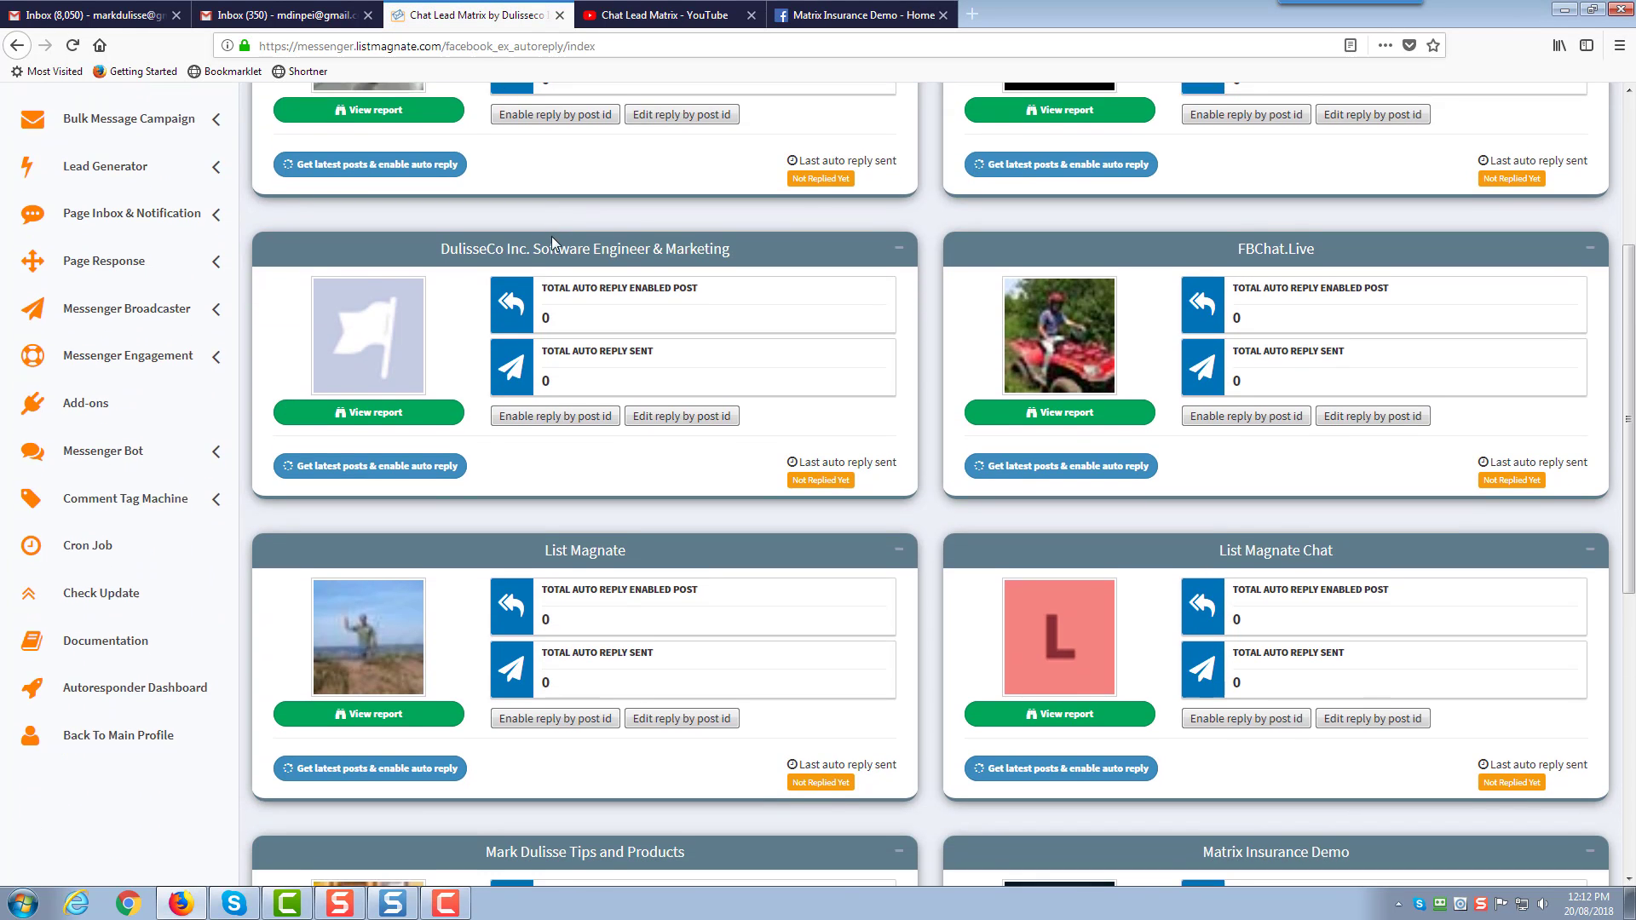
scroll(553, 245, "down", 2)
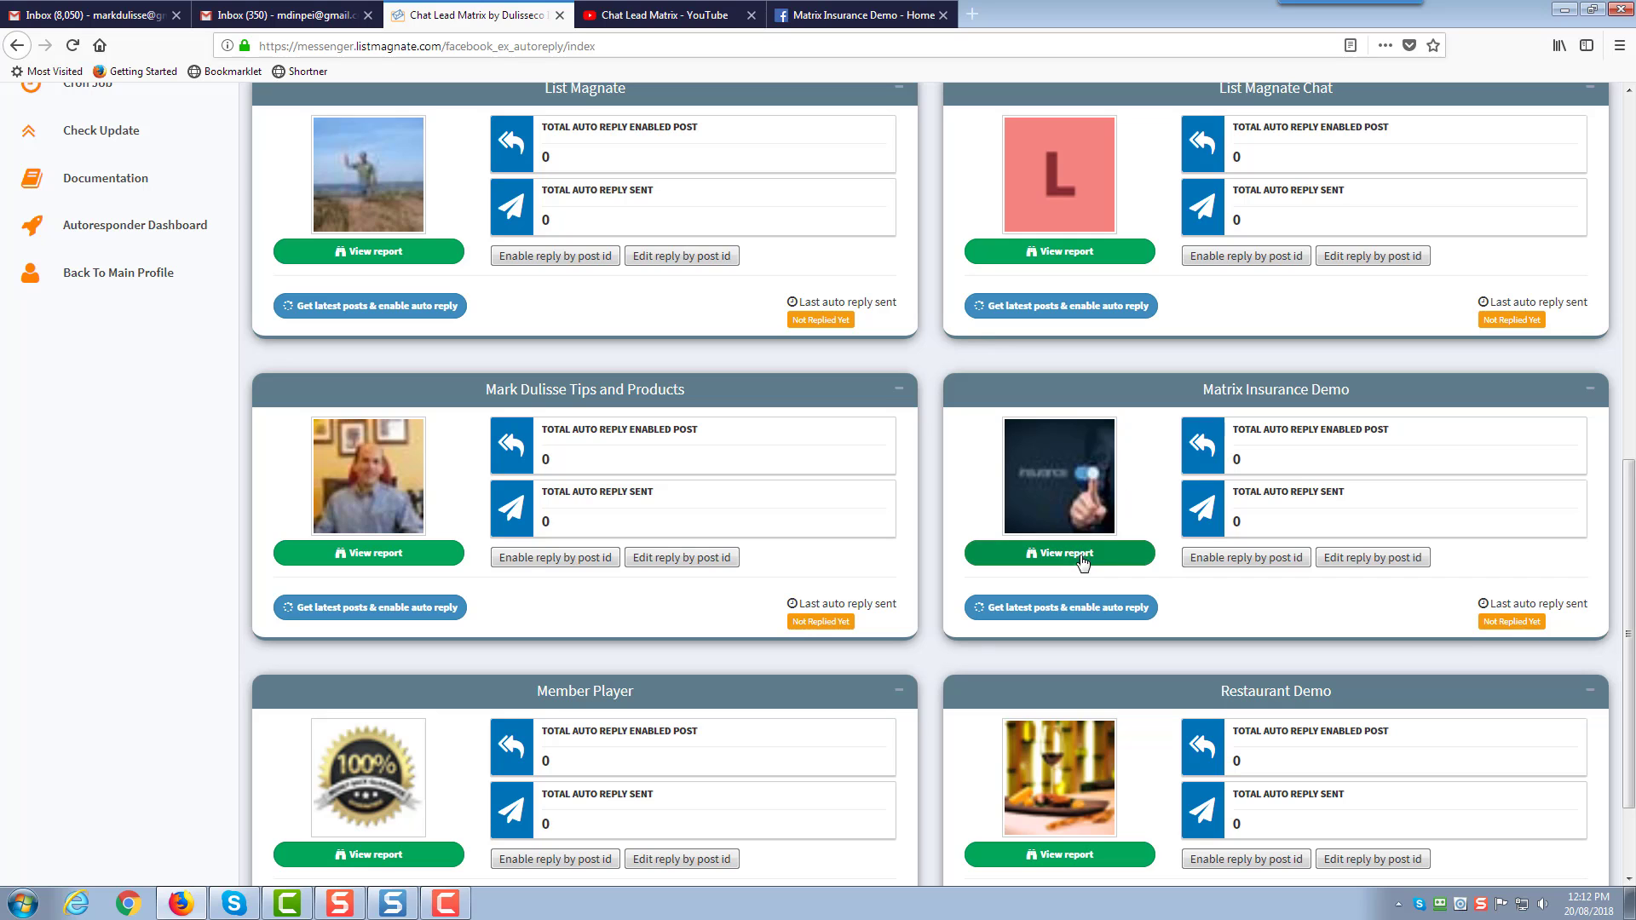
left_click(1051, 614)
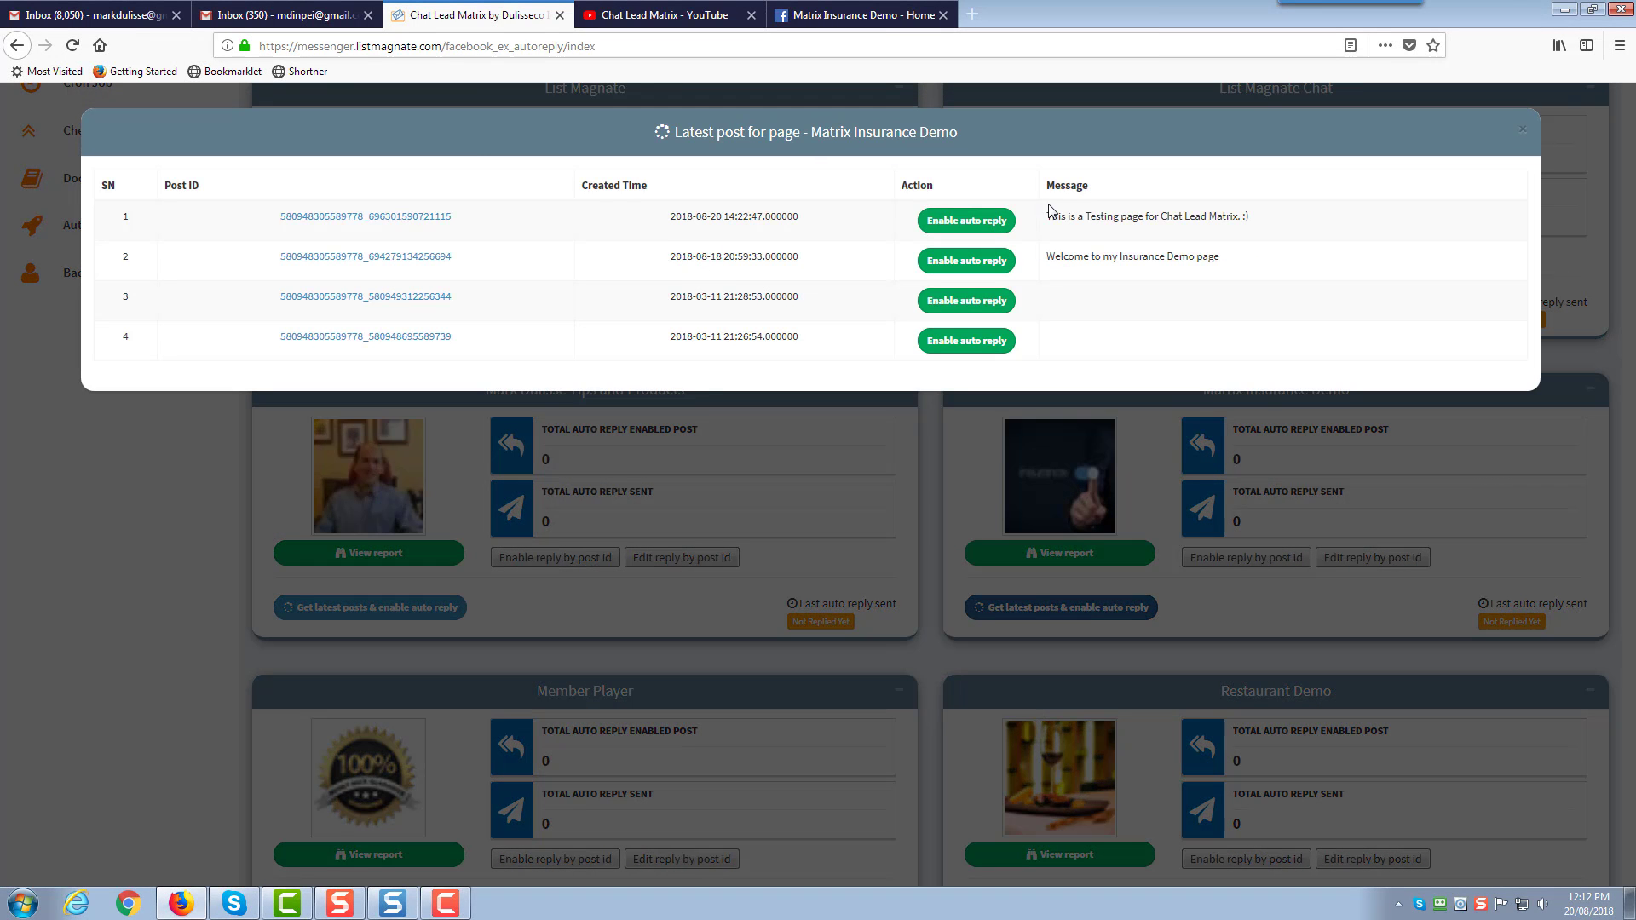
left_click_drag(1049, 215, 1085, 218)
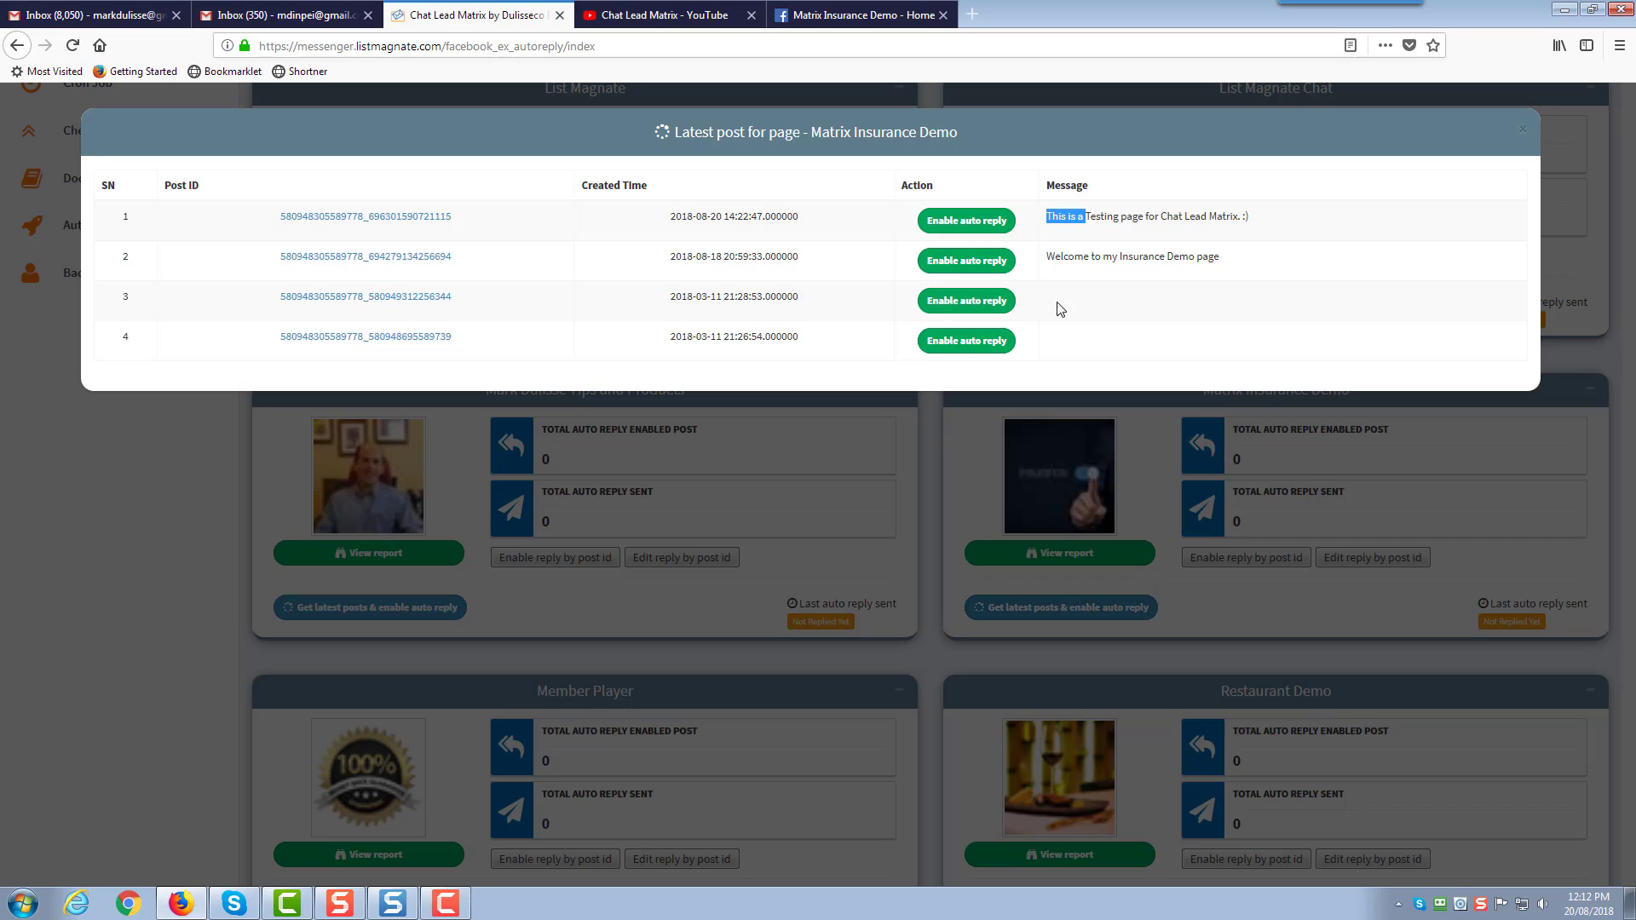
left_click(1106, 312)
Compare the first listed post's text with the testing post on the Facebook page
left_click(862, 15)
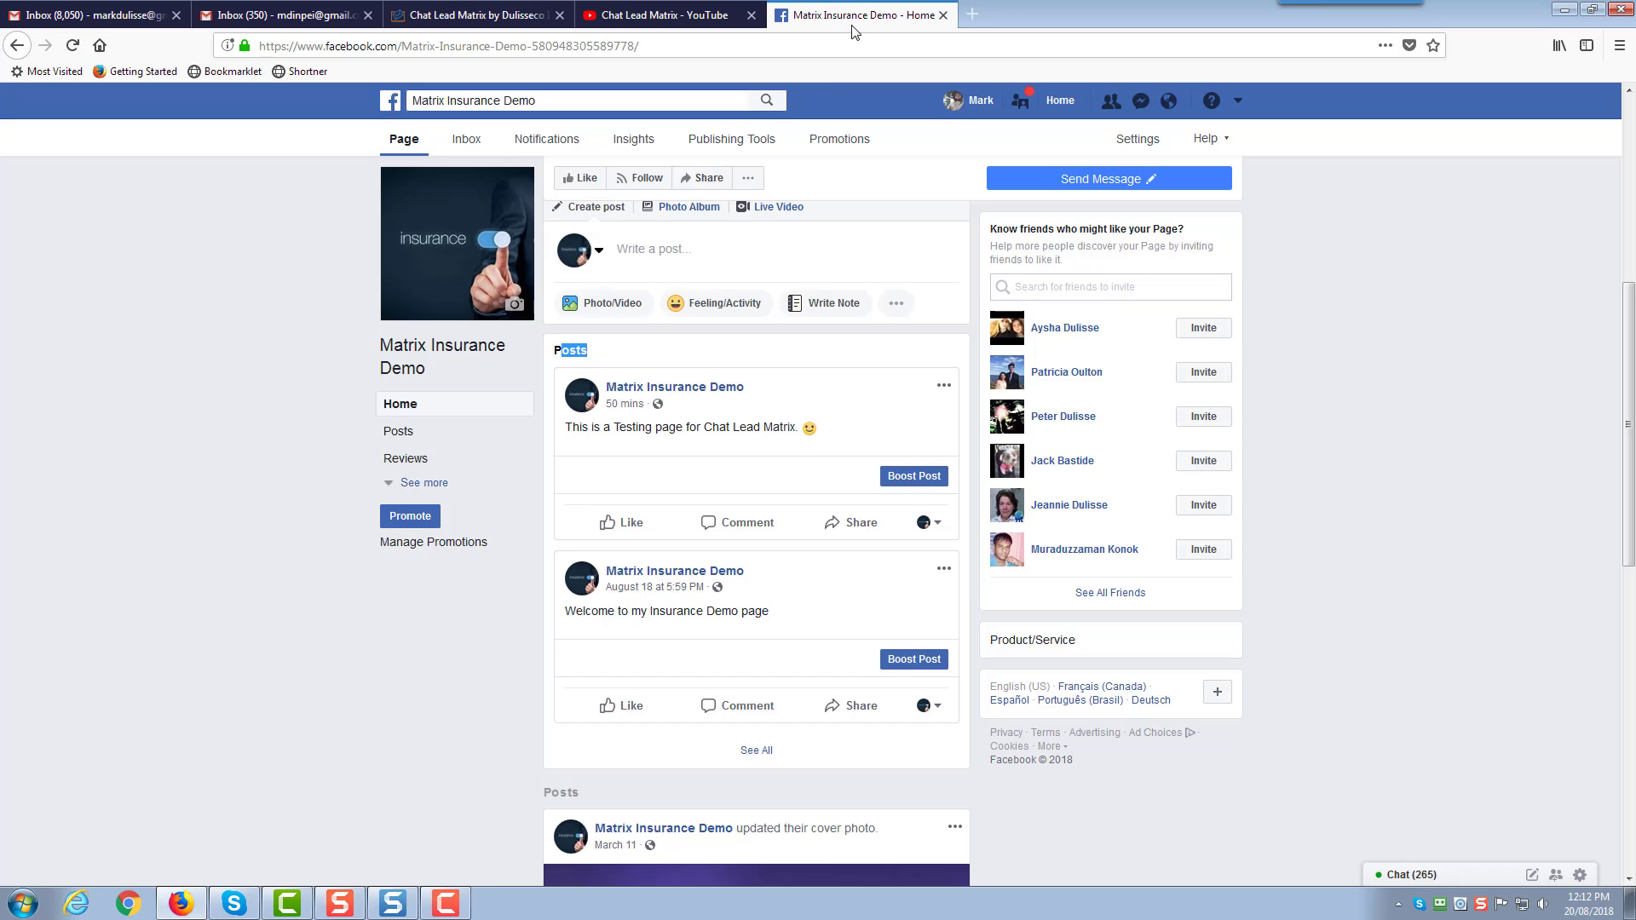
left_click_drag(796, 427, 656, 428)
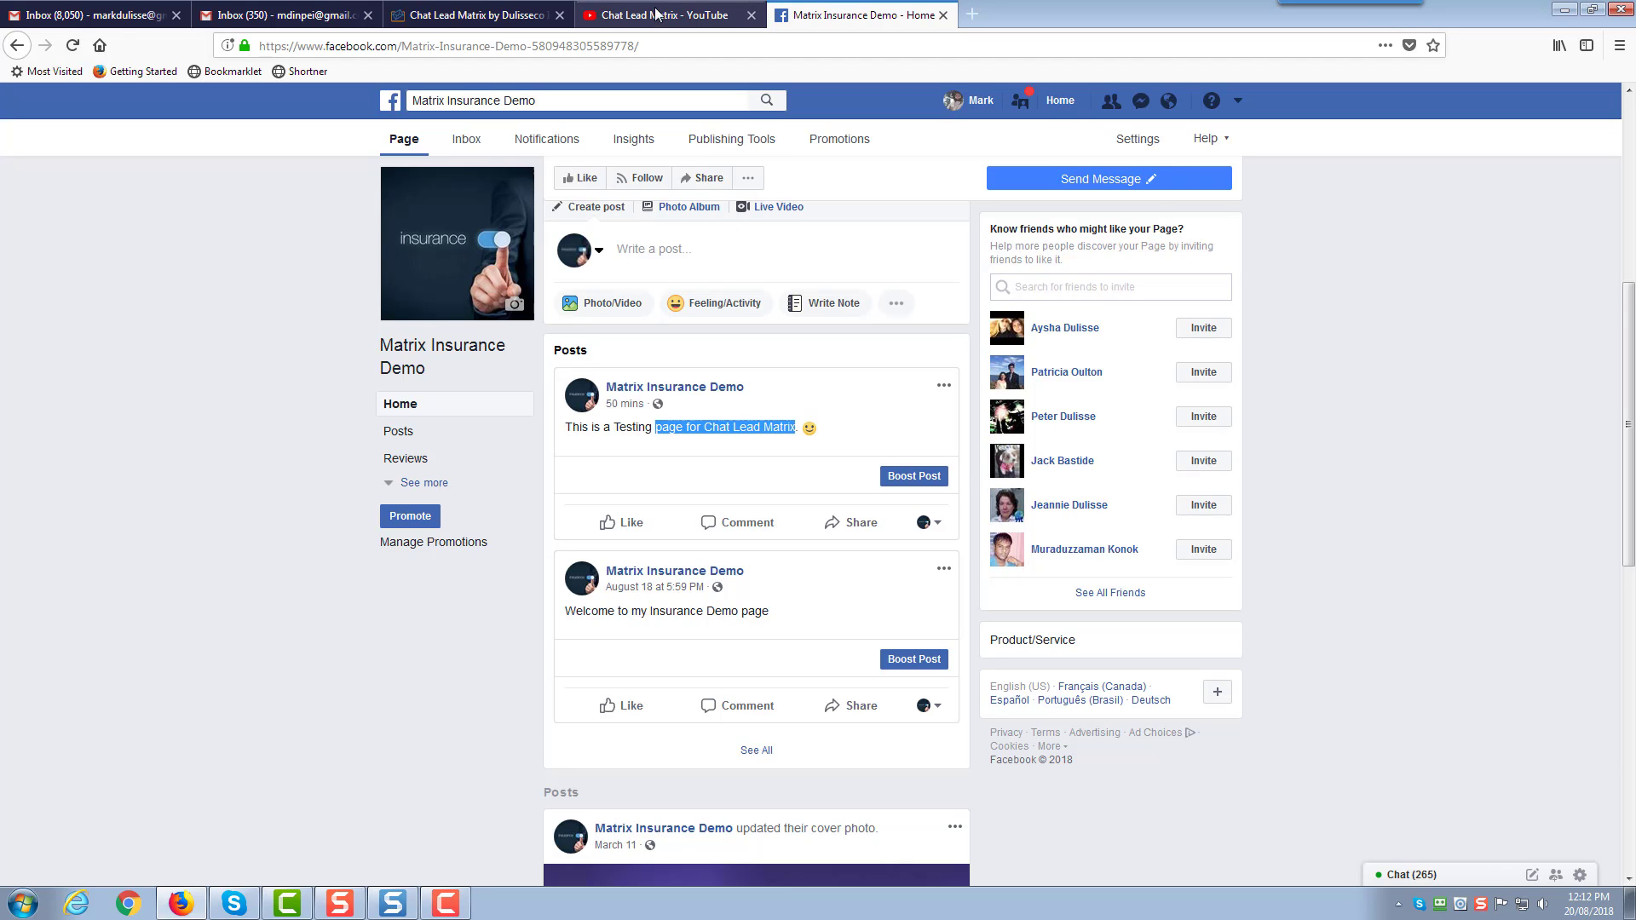
left_click(503, 20)
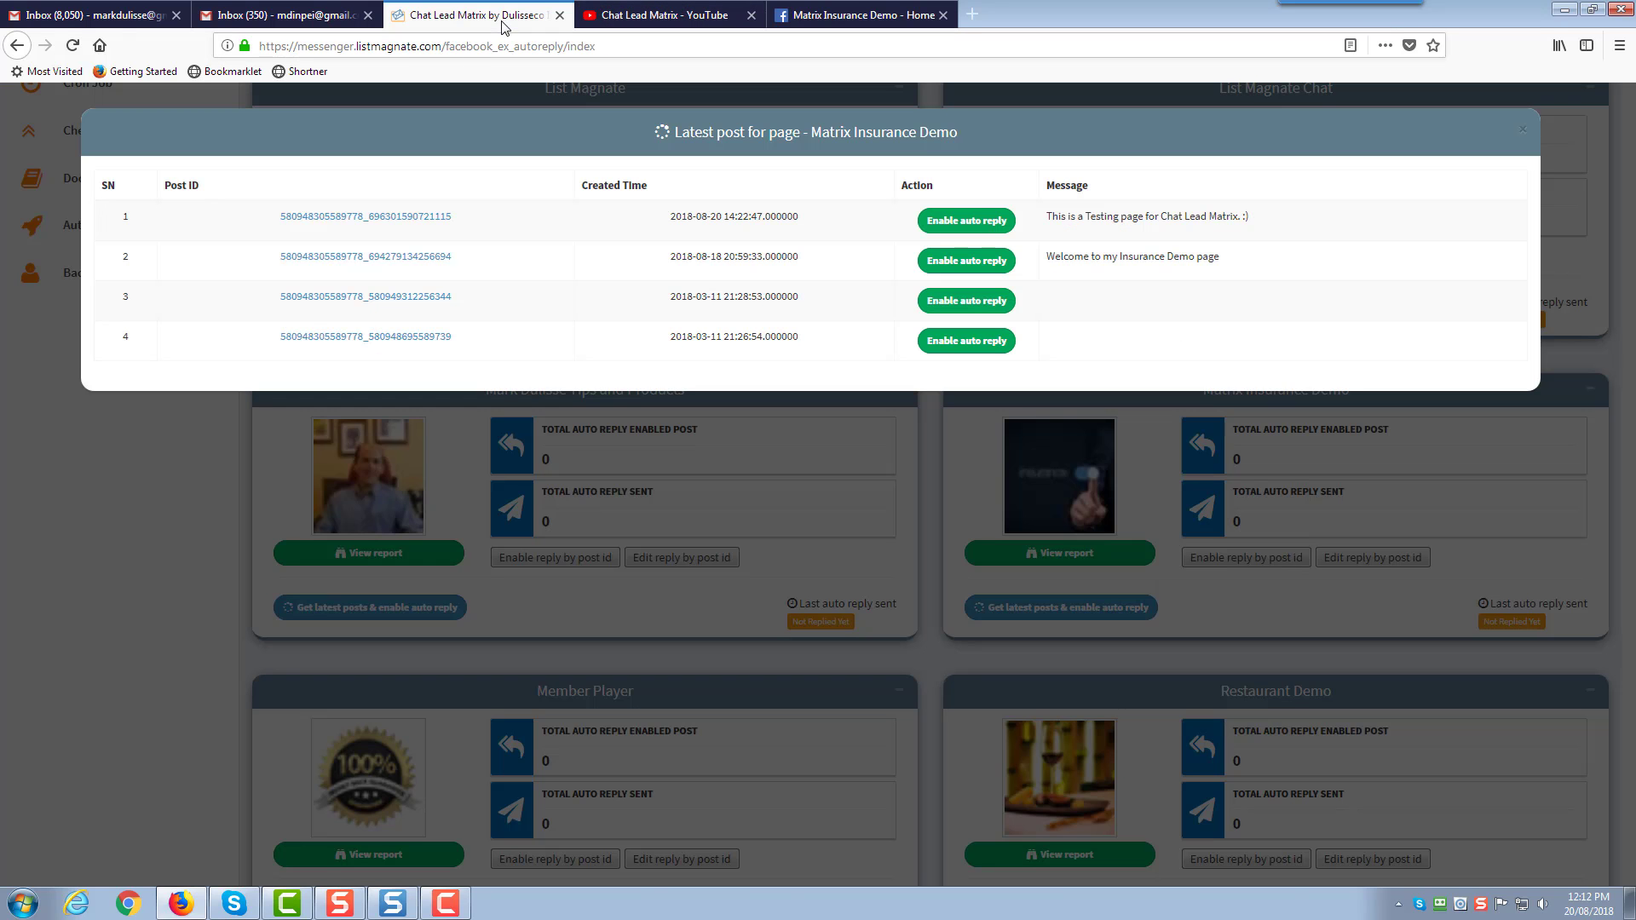
Open the first post's auto private reply form and look at the offensive keywords and reply fields
left_click(990, 223)
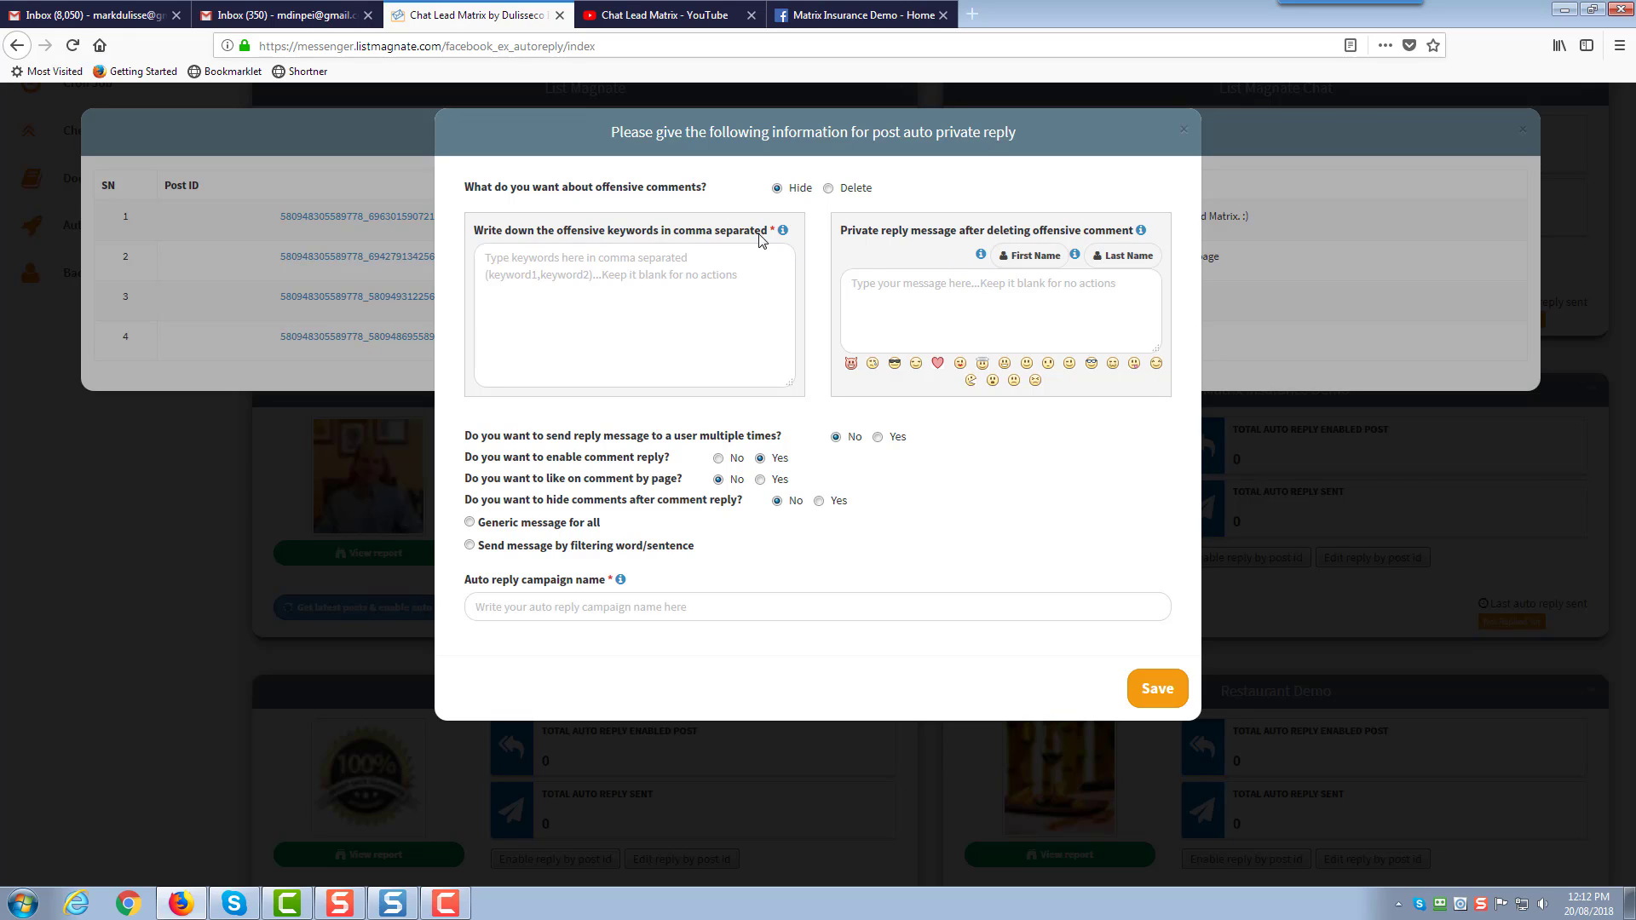
left_click(704, 252)
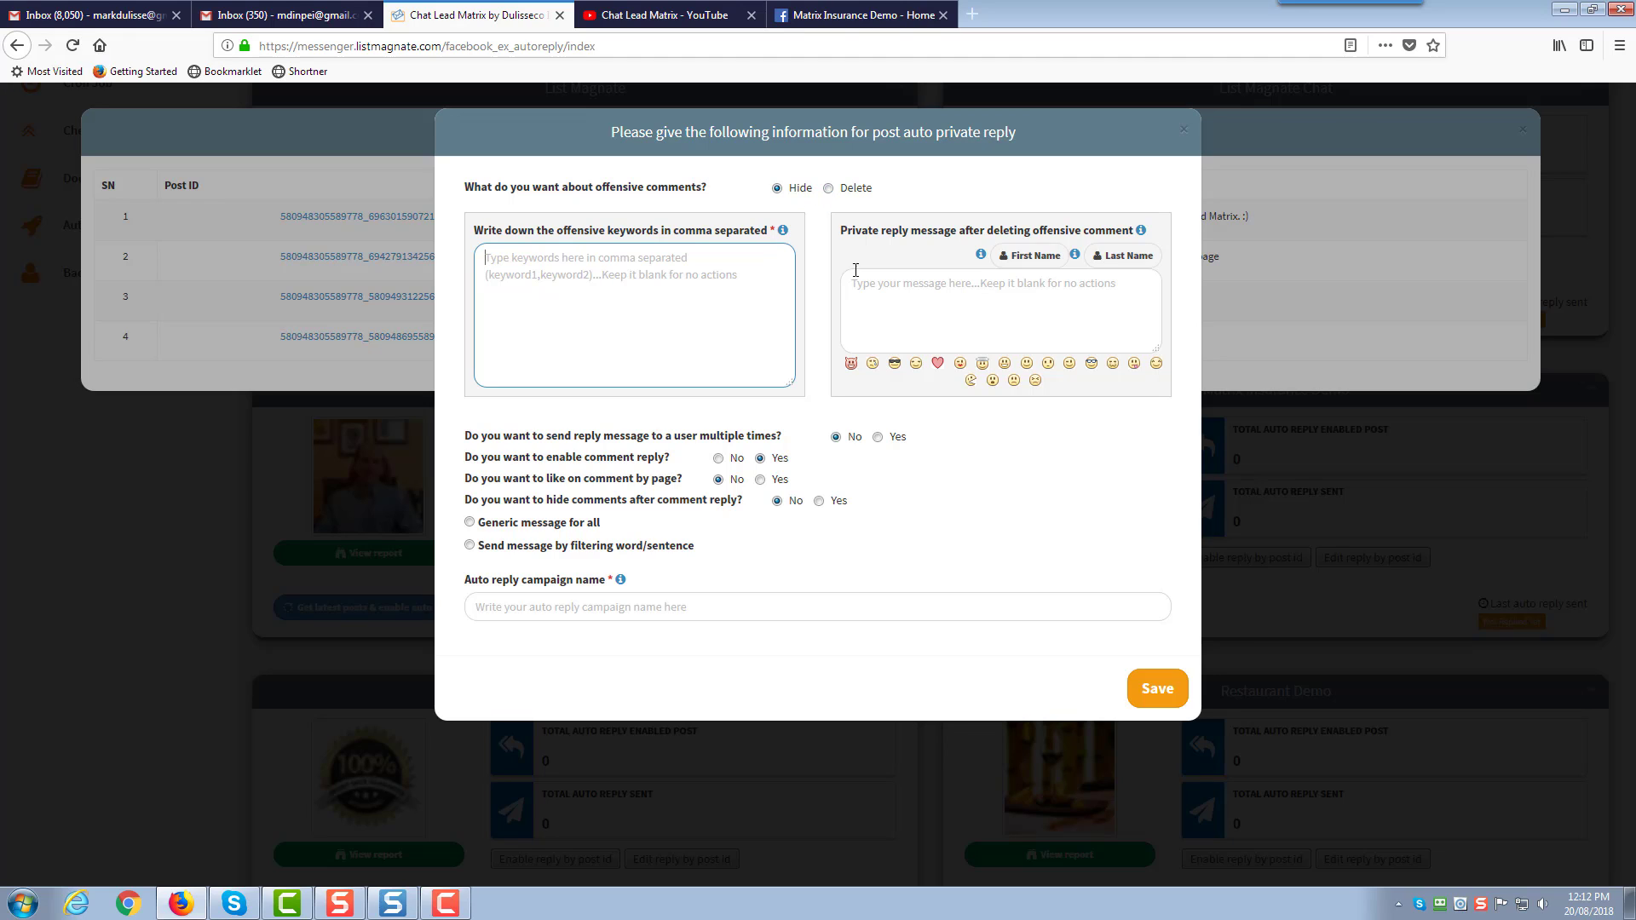
left_click(887, 288)
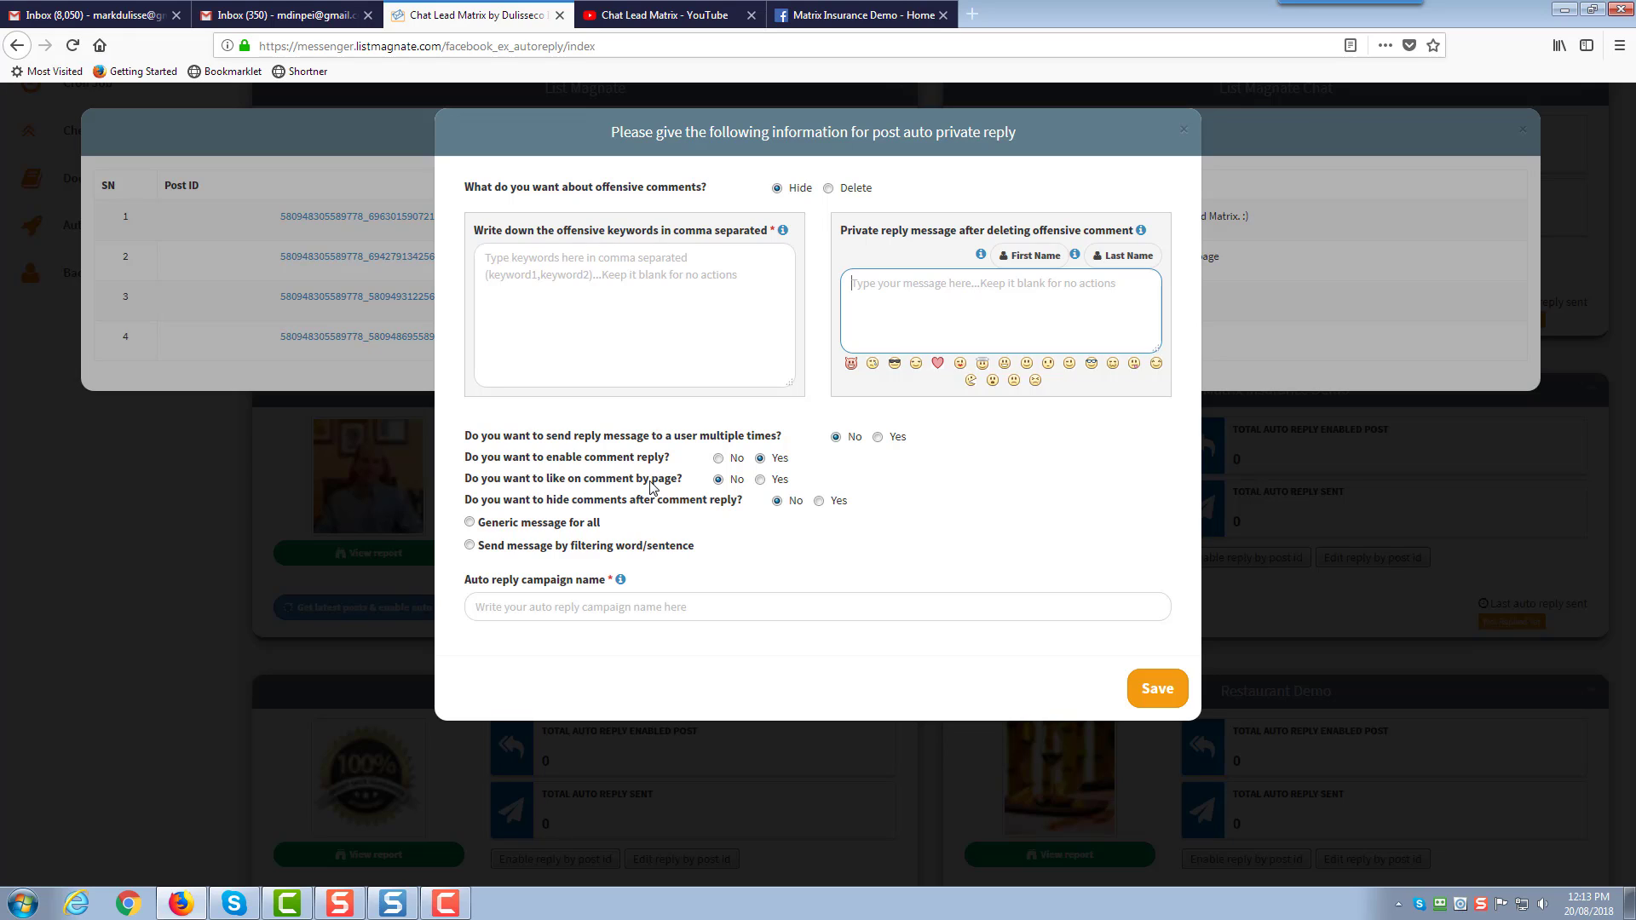
Set 'like on comment by page' to Yes and try the 'Send message by filtering word/sentence' option
left_click(760, 480)
left_click(760, 480)
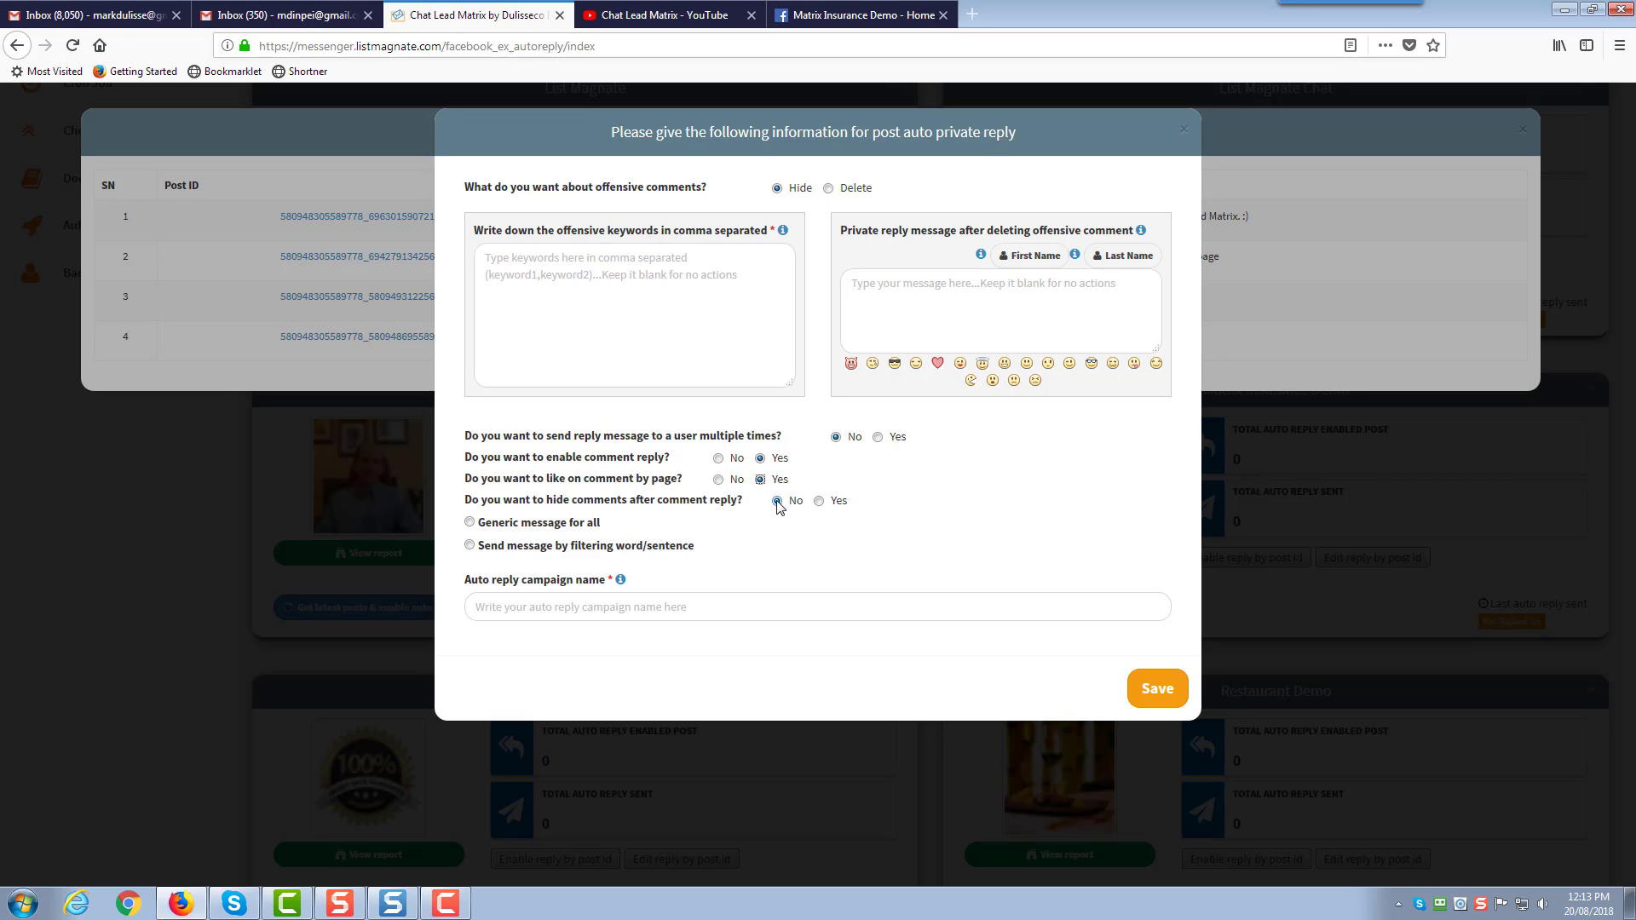
left_click(470, 546)
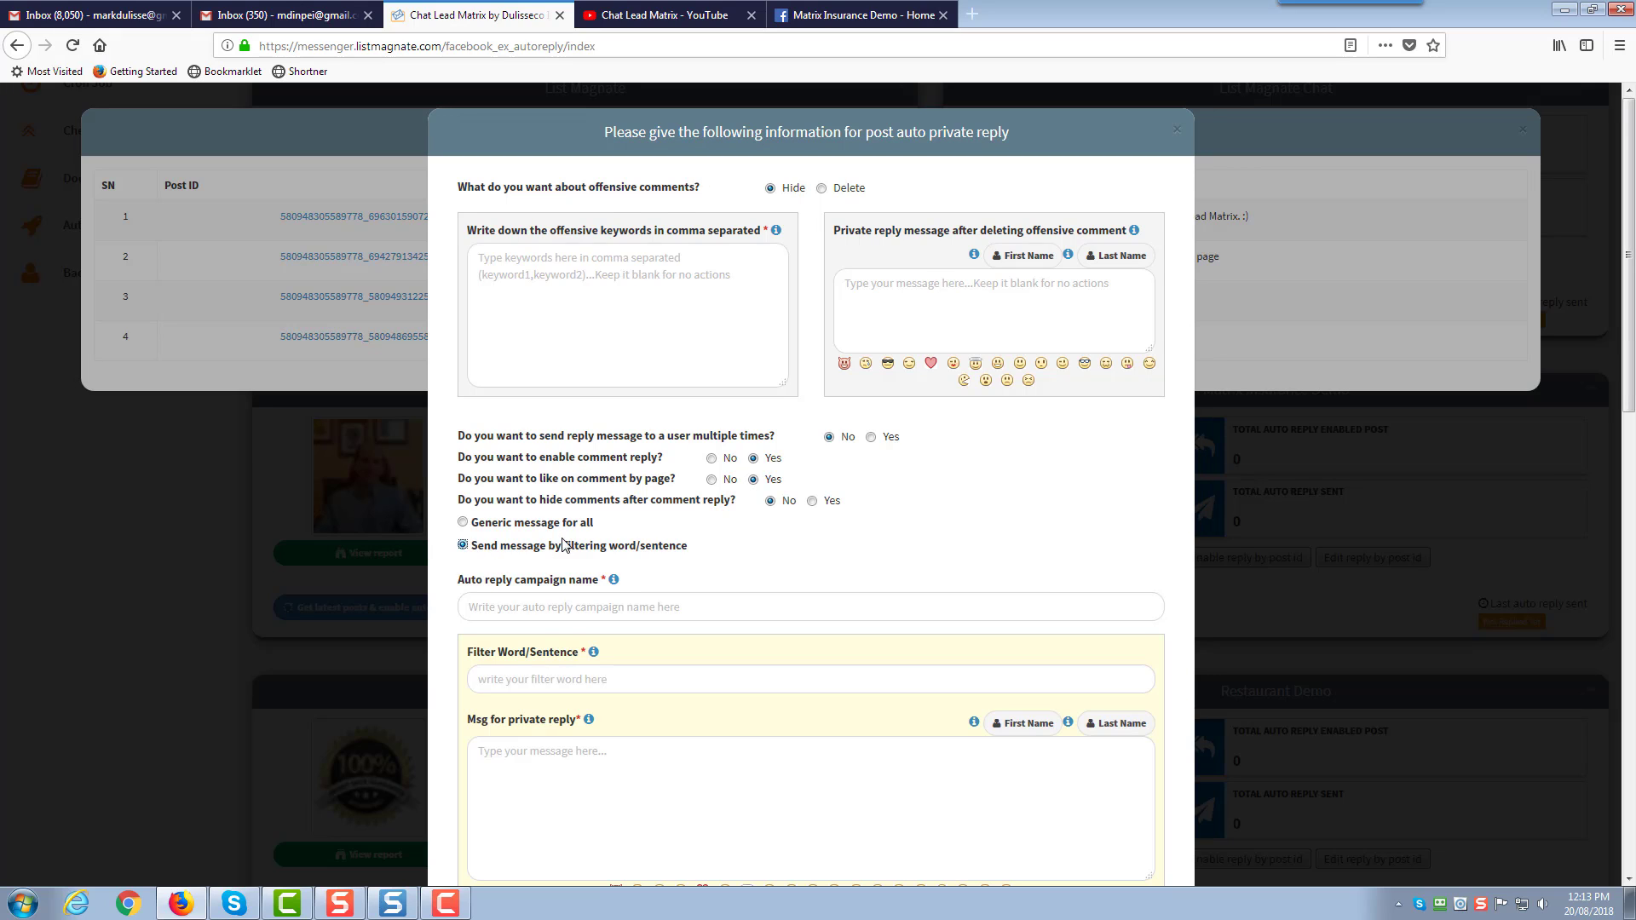
scroll(563, 544, "down", 1)
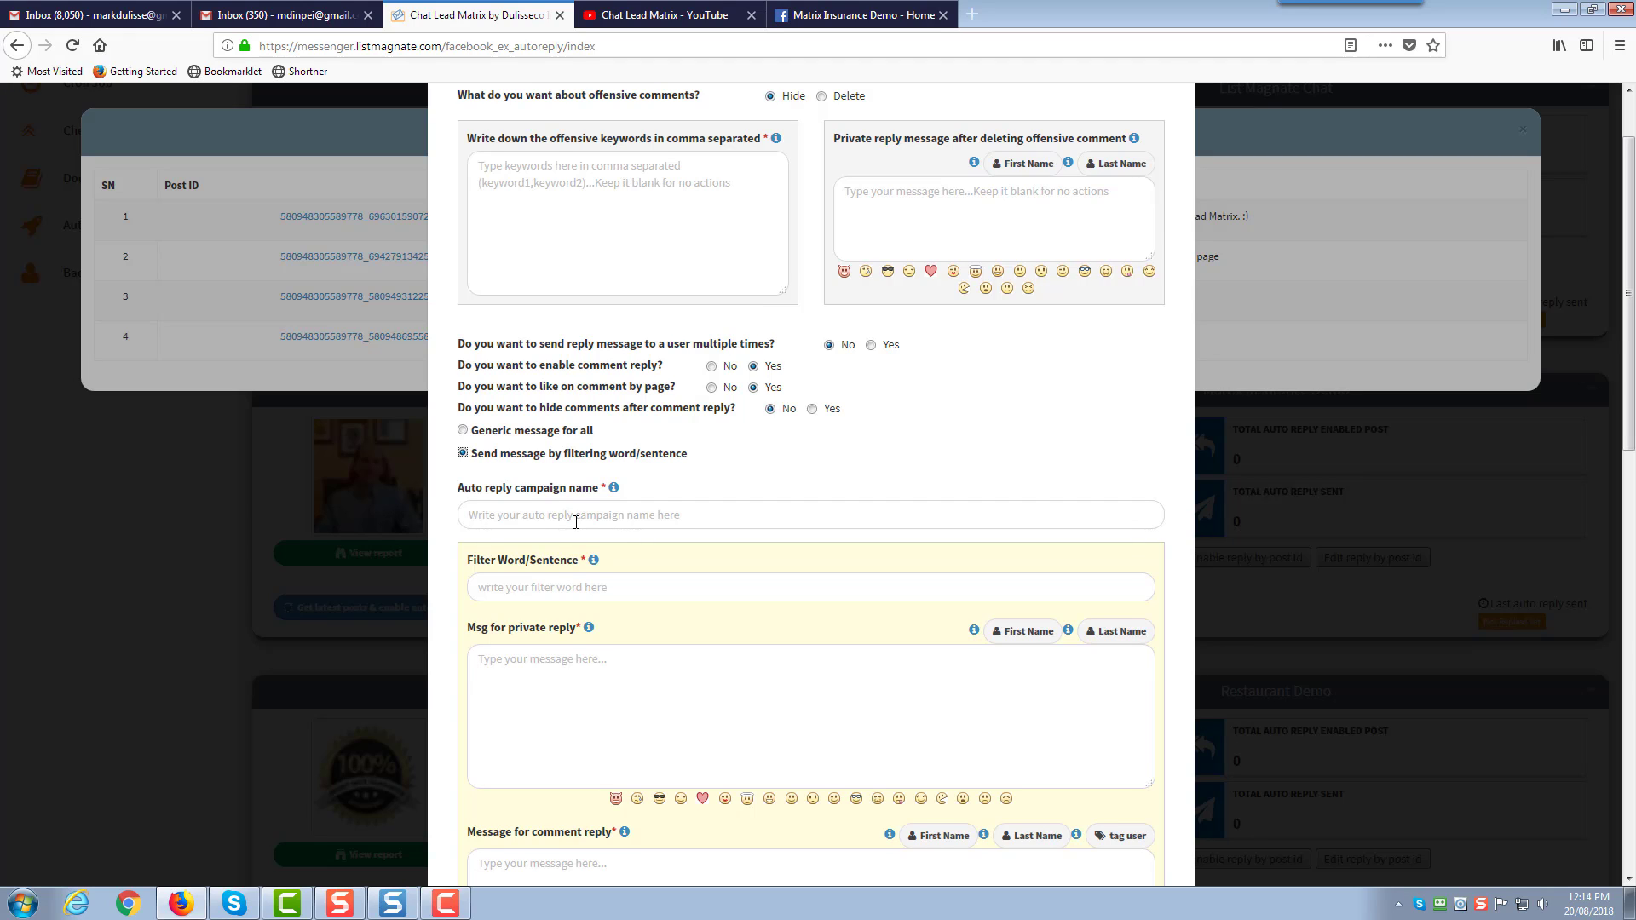
scroll(576, 523, "down", 1)
left_click(592, 500)
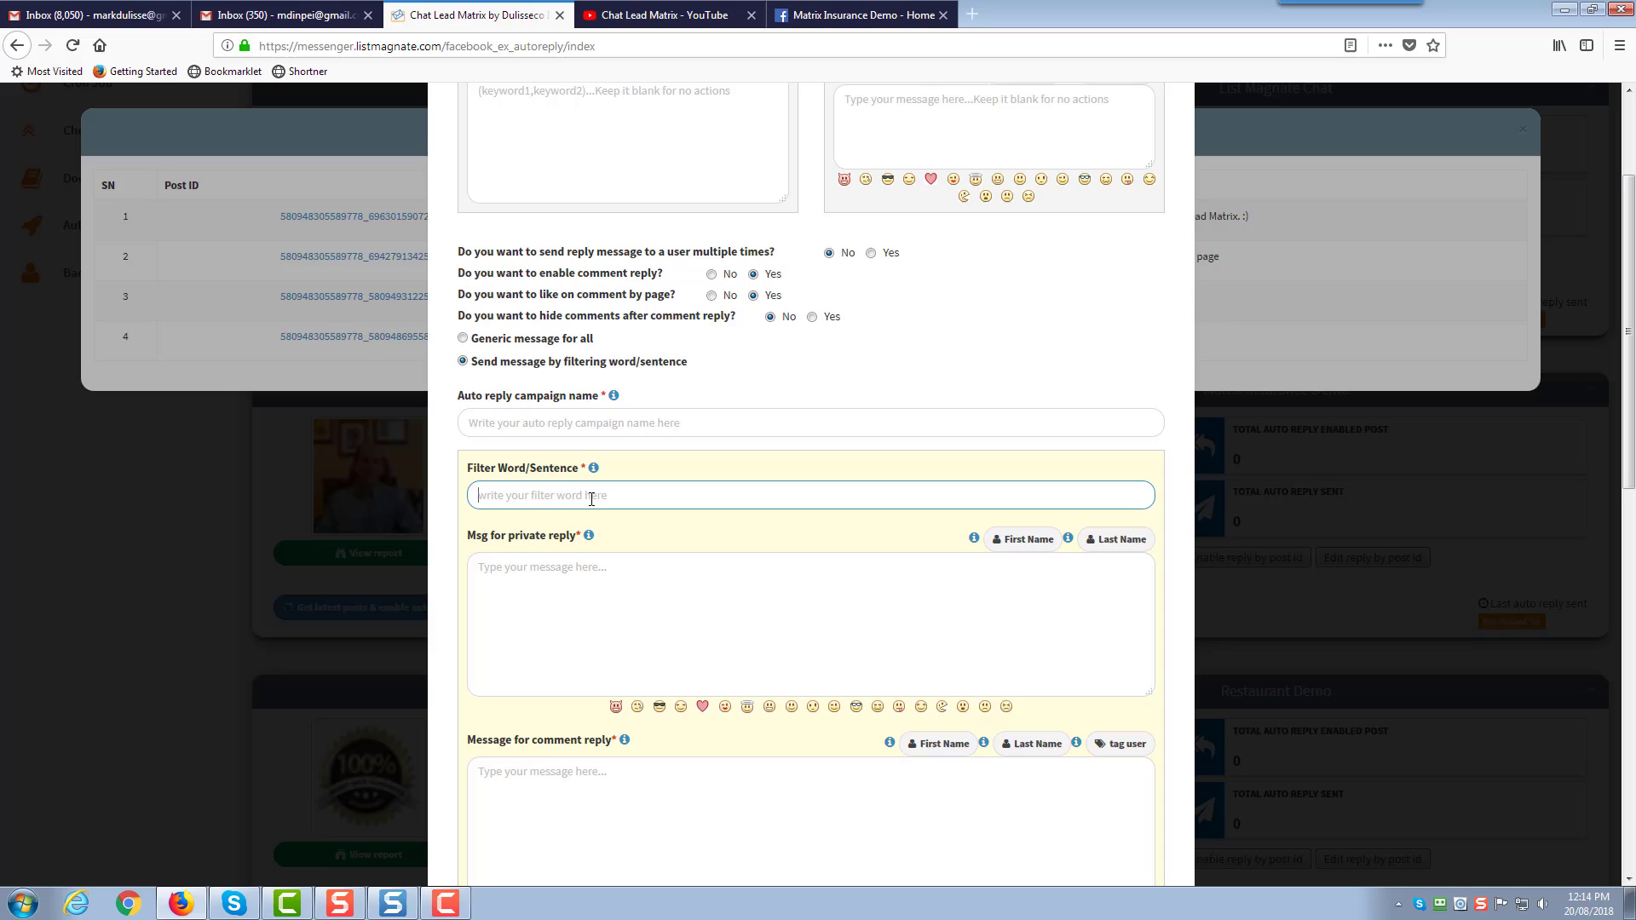
left_click(583, 574)
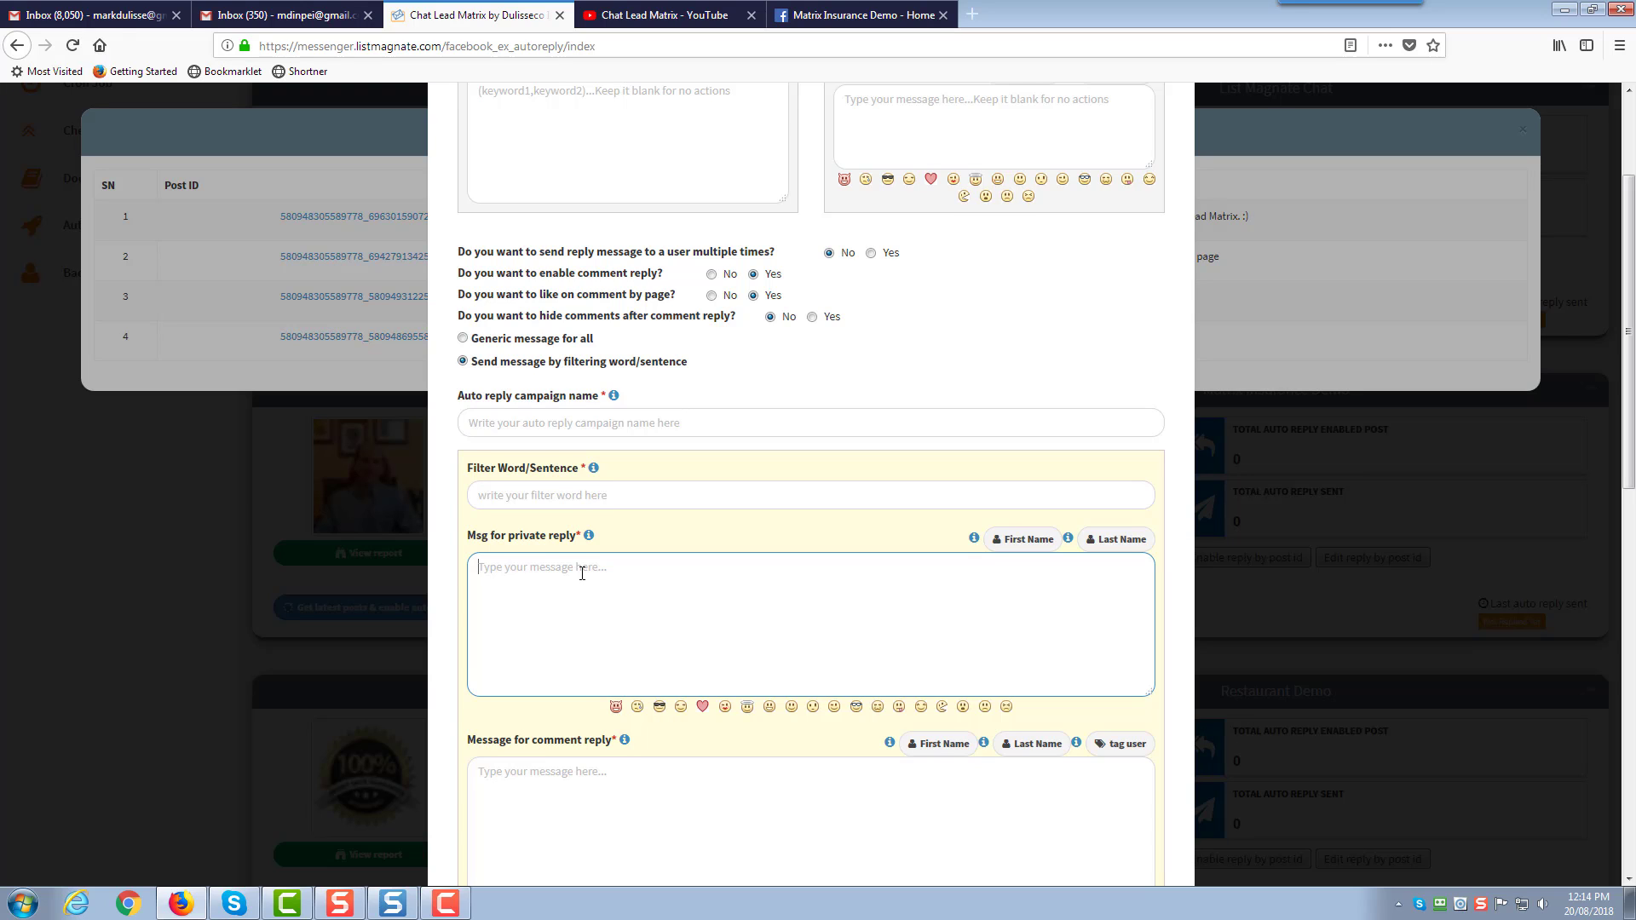
scroll(582, 573, "up", 1)
Choose 'Generic message for all' and name the campaign 'Test Auto Reply'
left_click(462, 430)
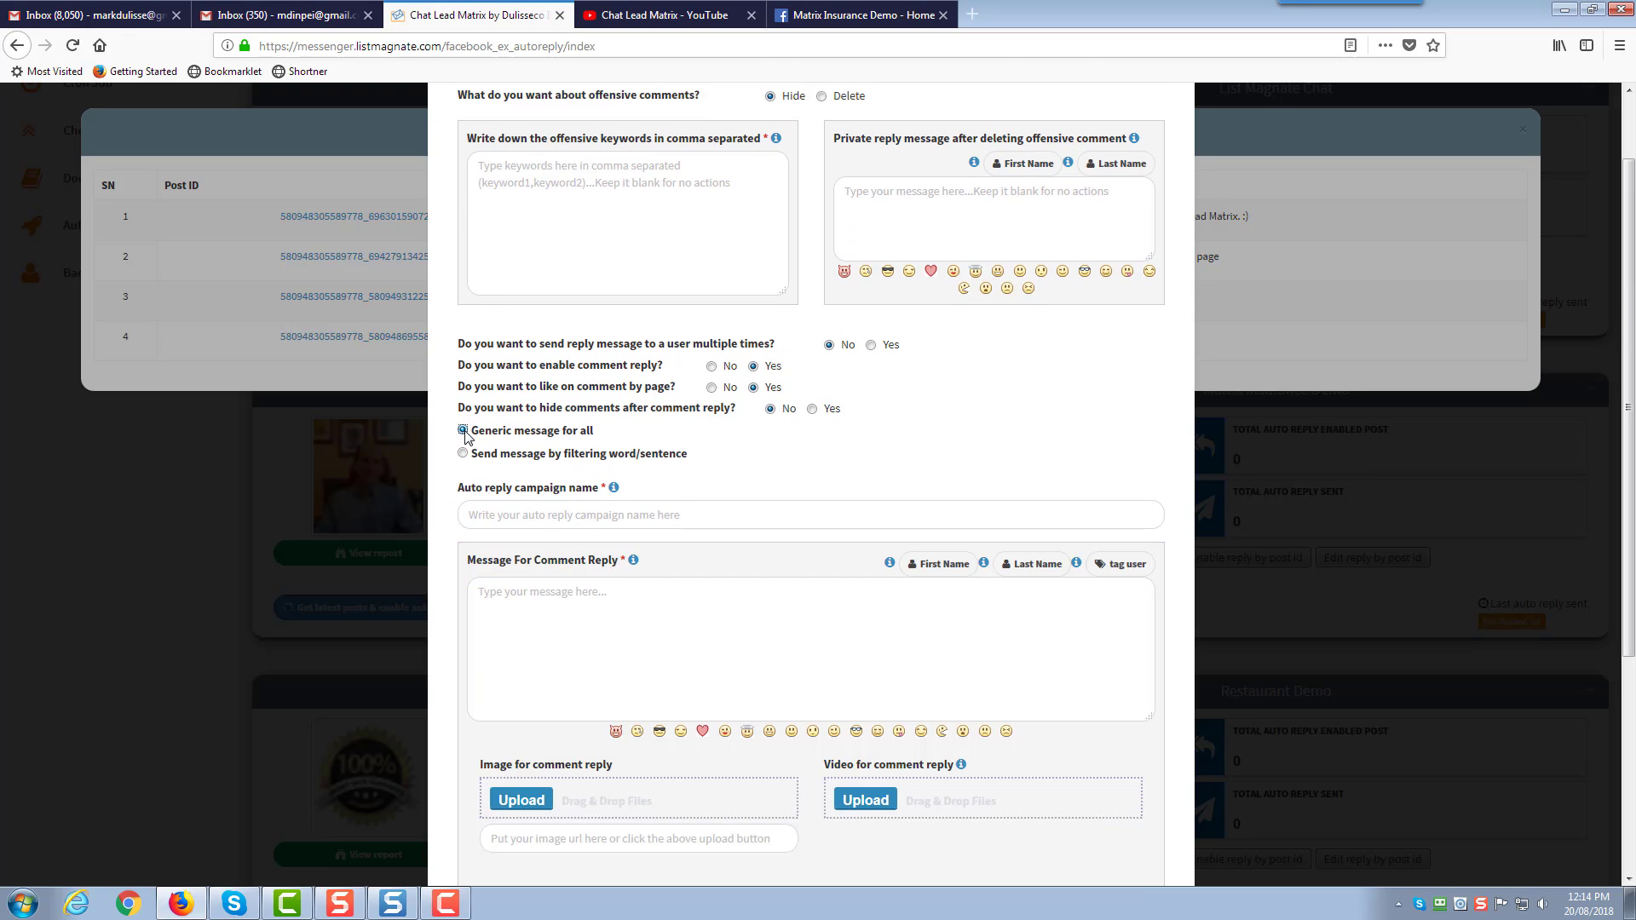
scroll(466, 434, "down", 1)
left_click(532, 411)
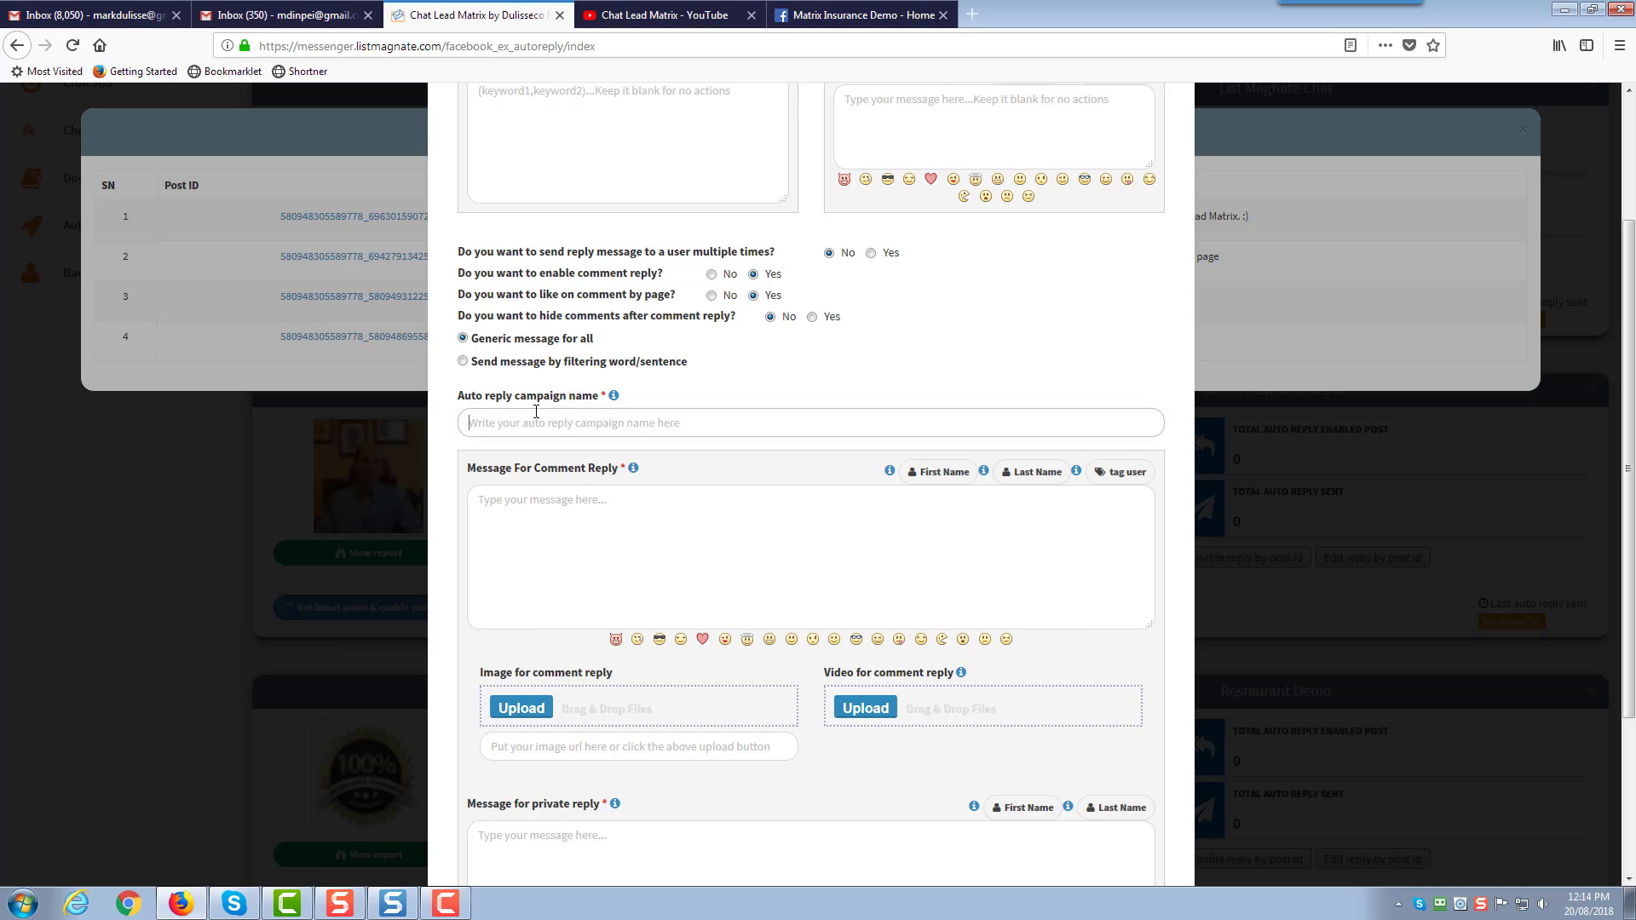
left_click(613, 398)
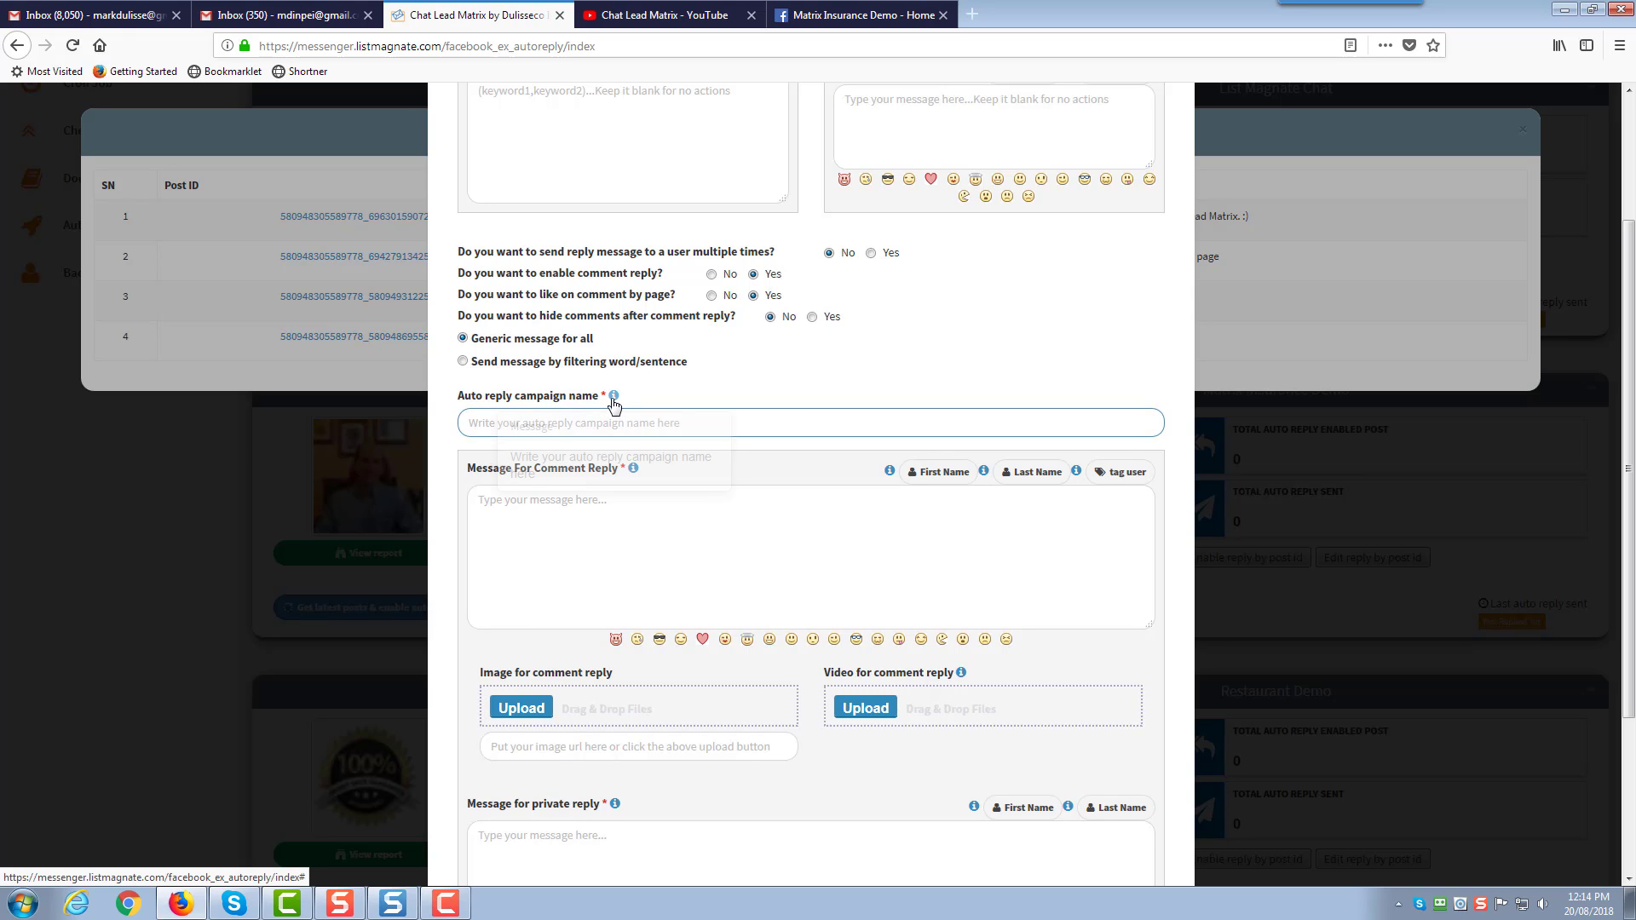
left_click(739, 429)
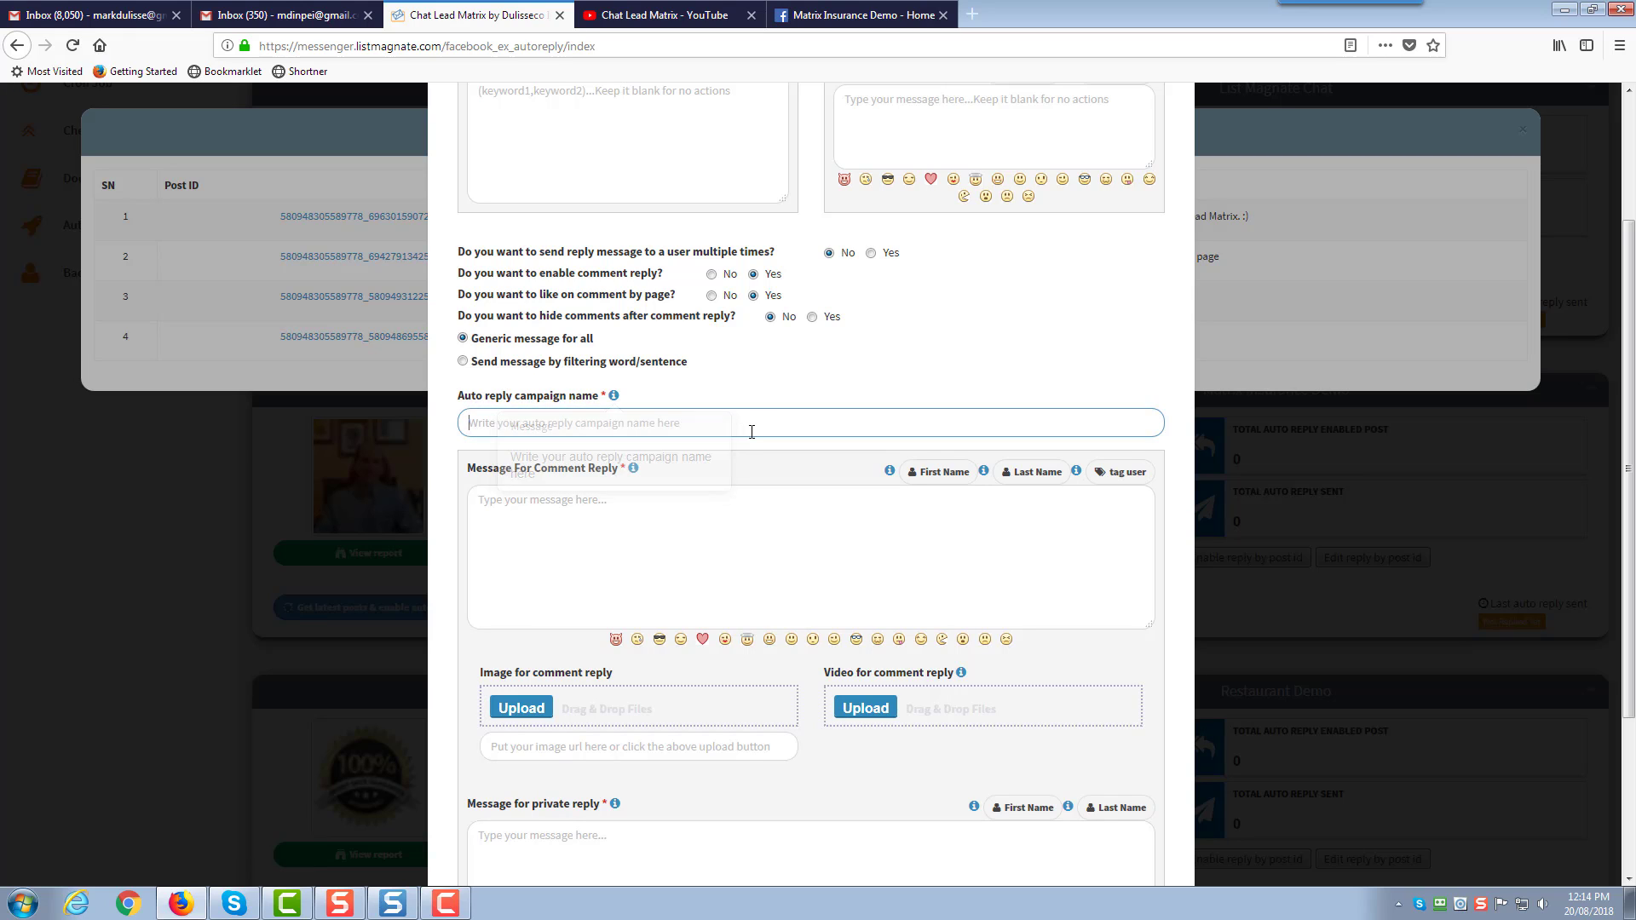
type("Test")
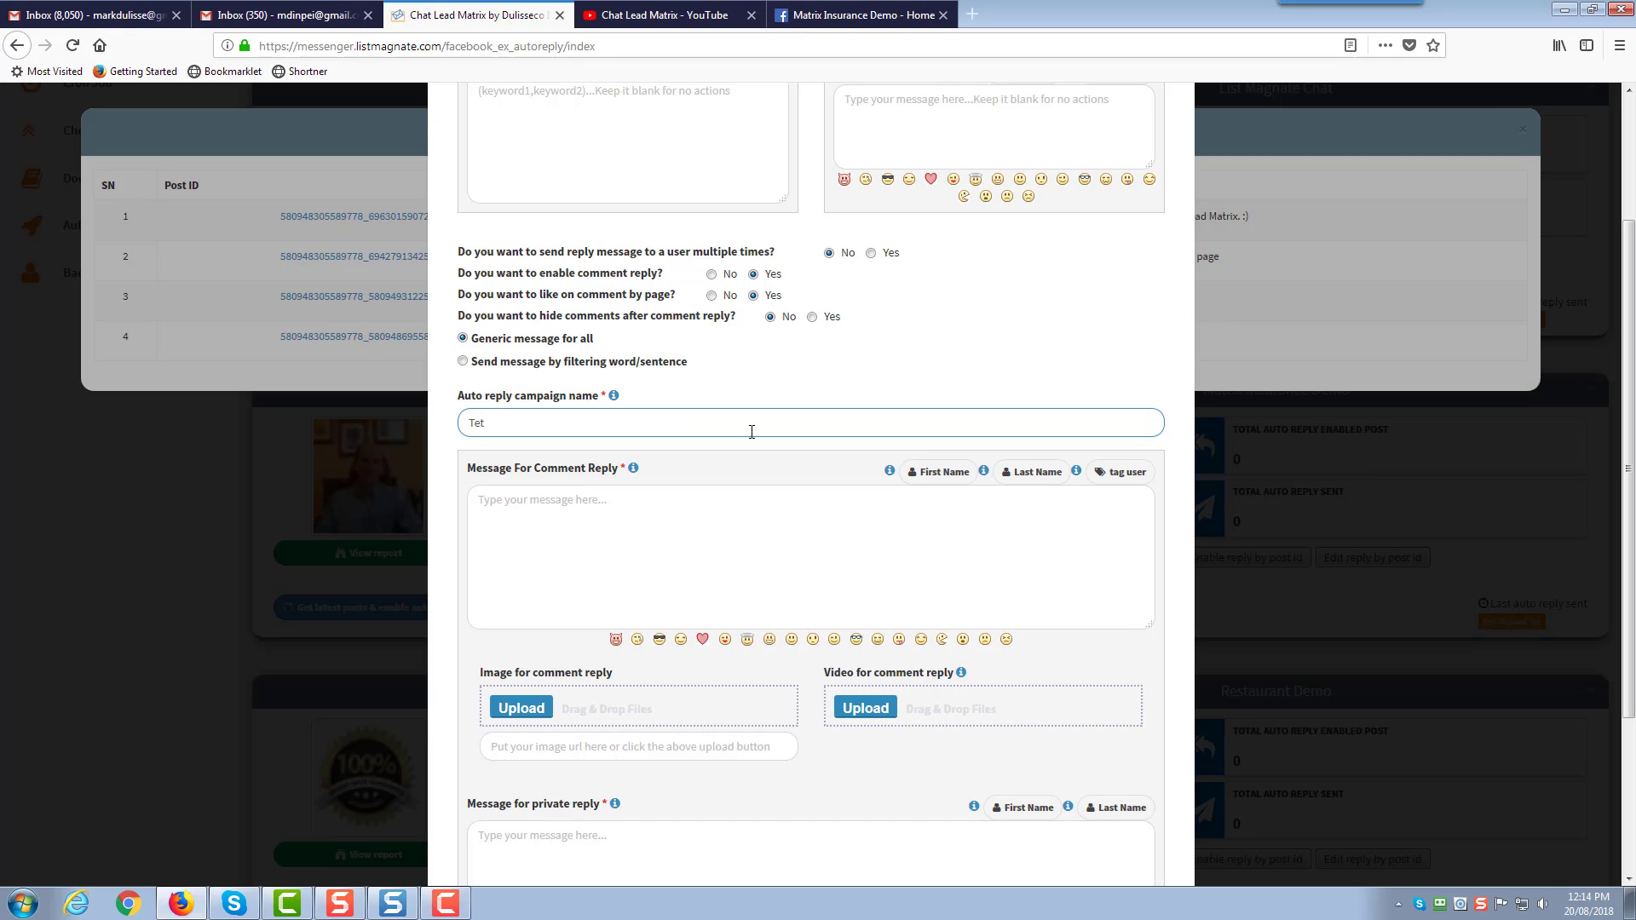
type(" Auto Reply")
Write the comment reply 'Hey #LEAD_USER_FIRST_NAME#, it works. #TAG_USER#' and select the tag placeholder
left_click(693, 492)
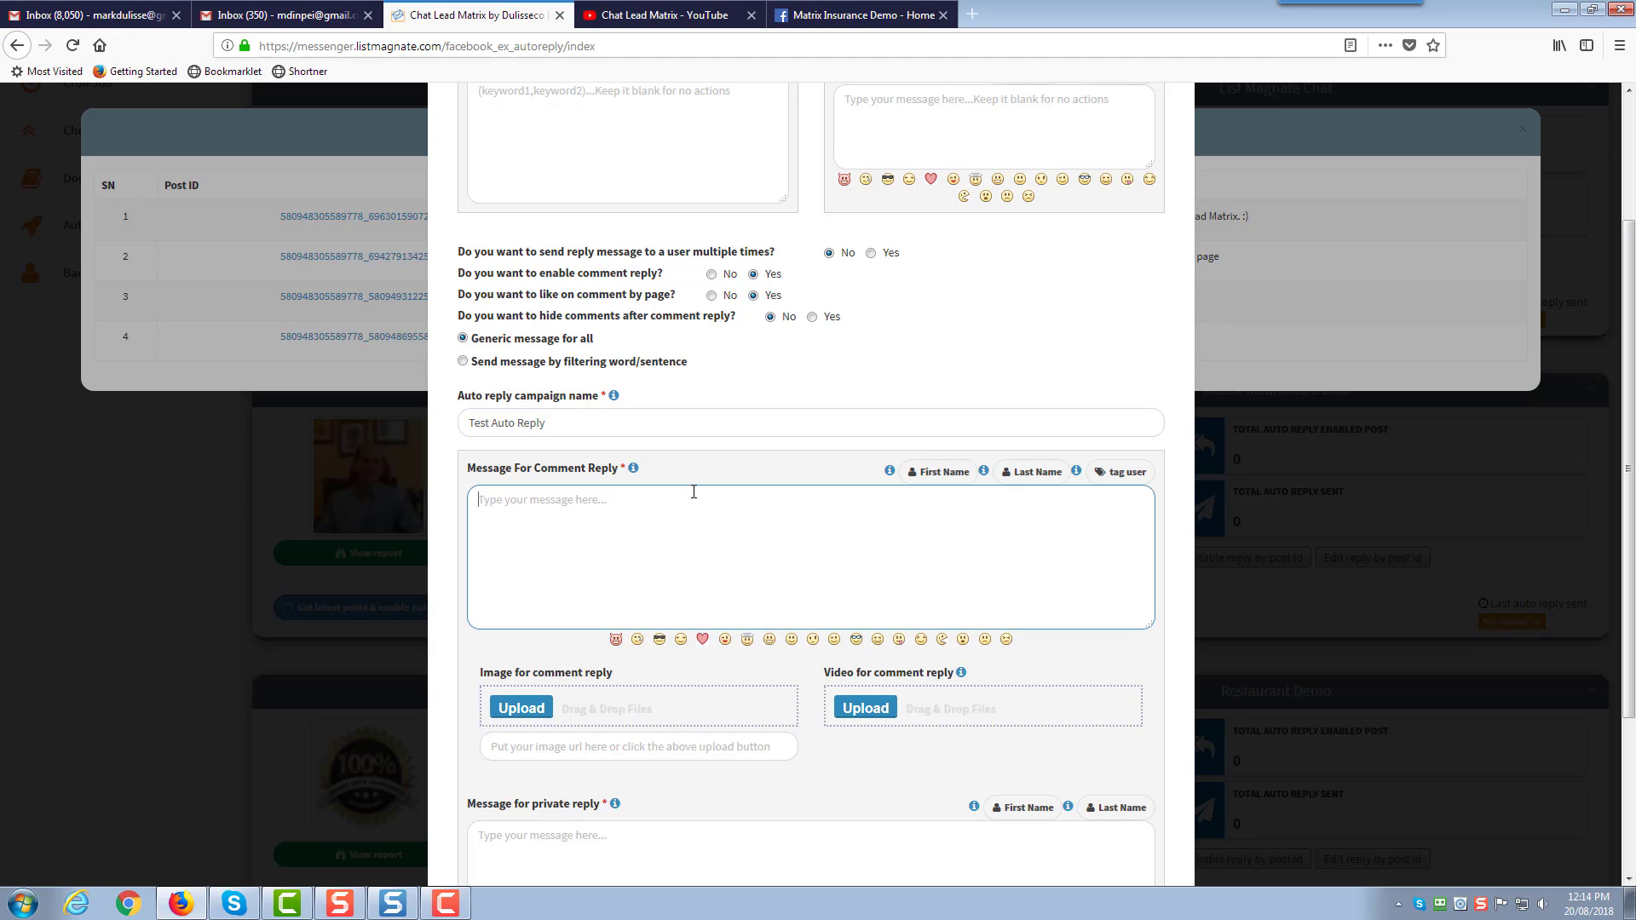
type("Hey")
left_click(921, 472)
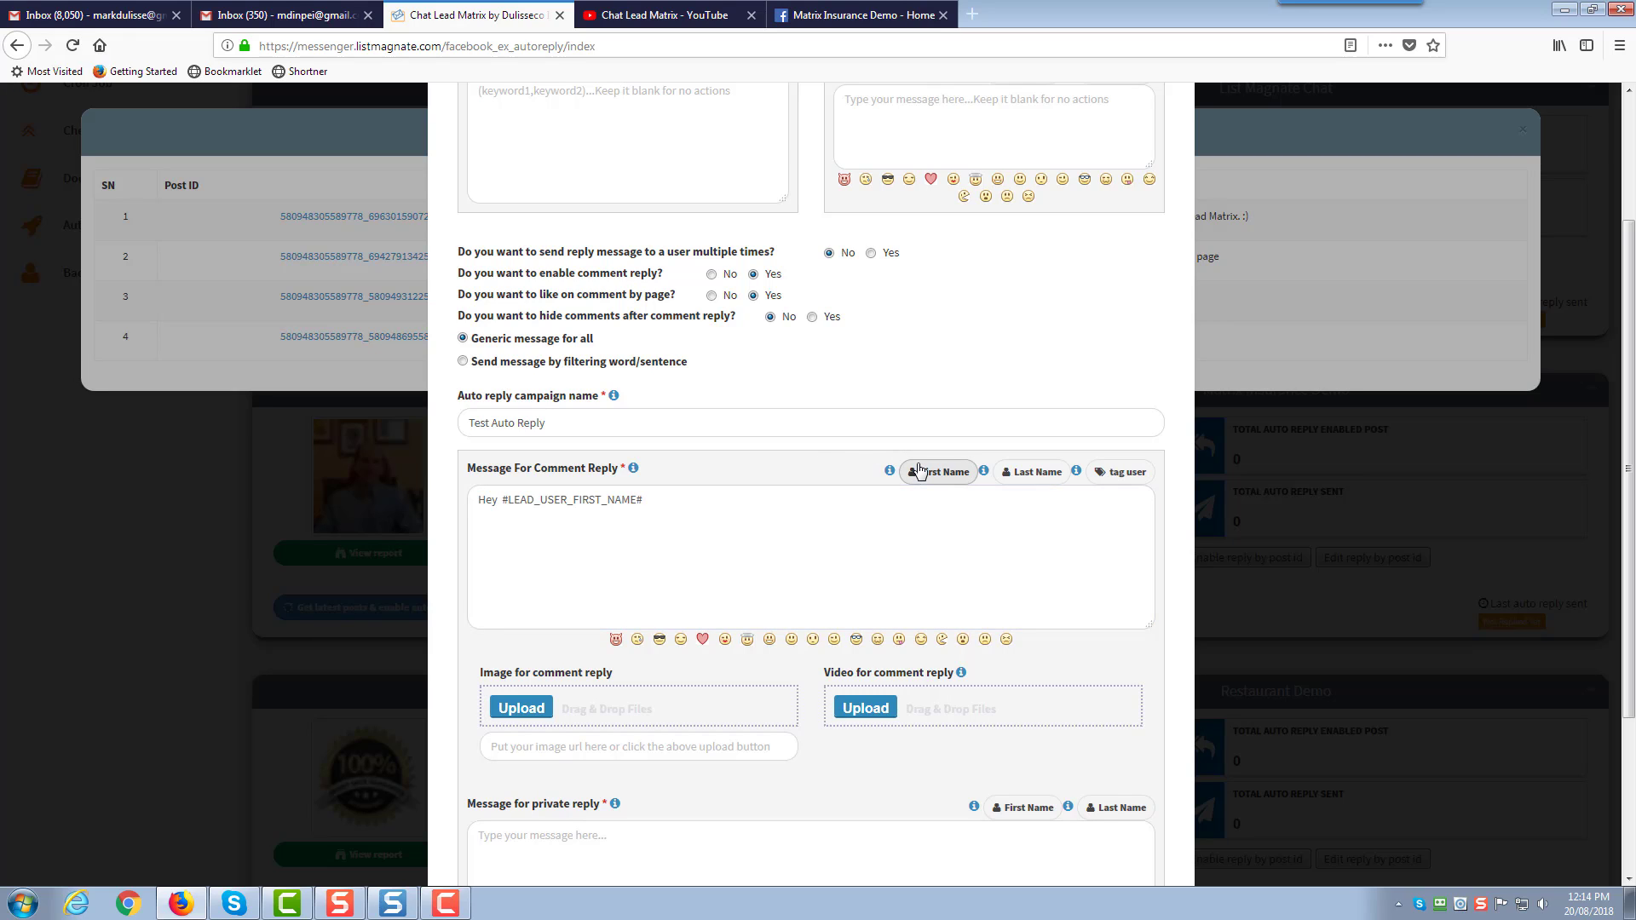
left_click(684, 501)
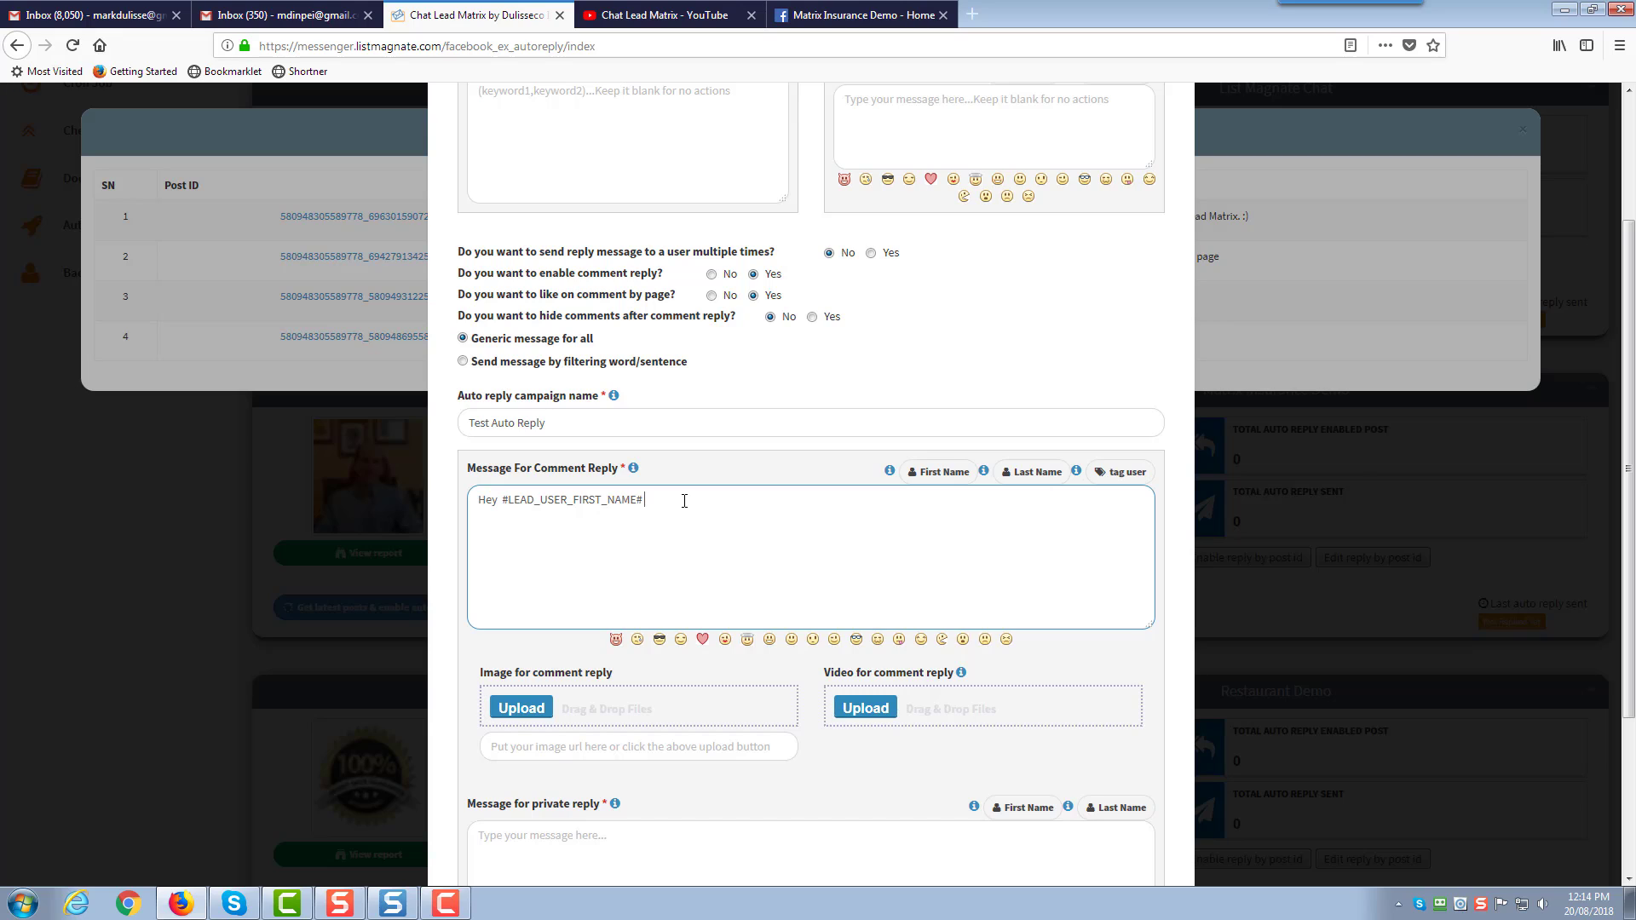
type(", it works.")
left_click(1123, 474)
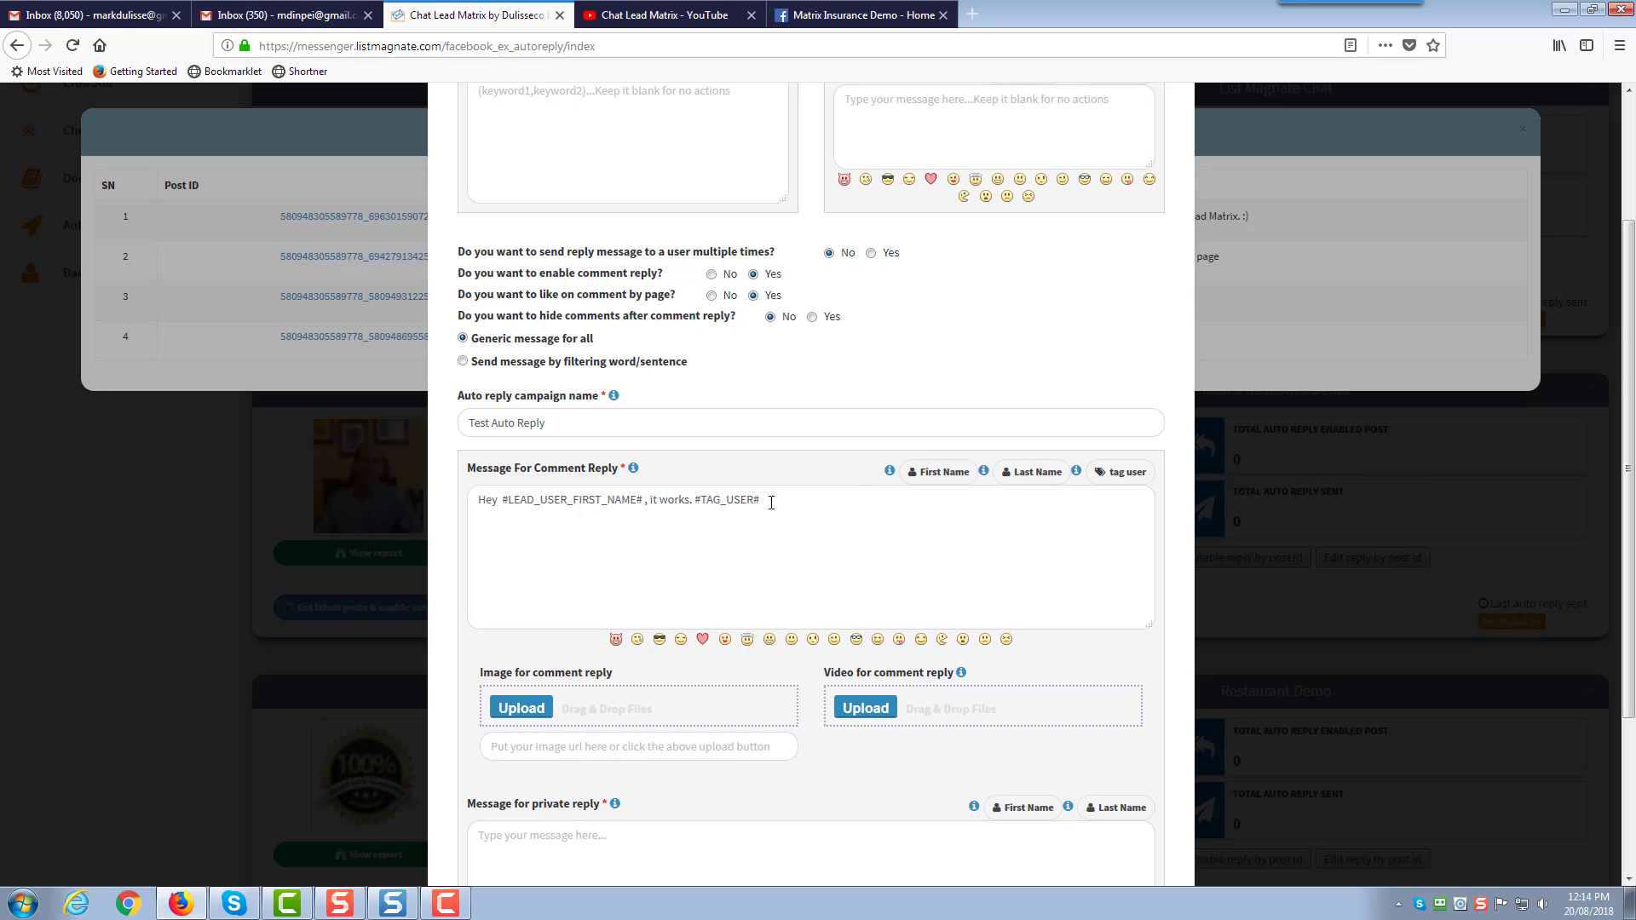
left_click_drag(772, 502, 697, 503)
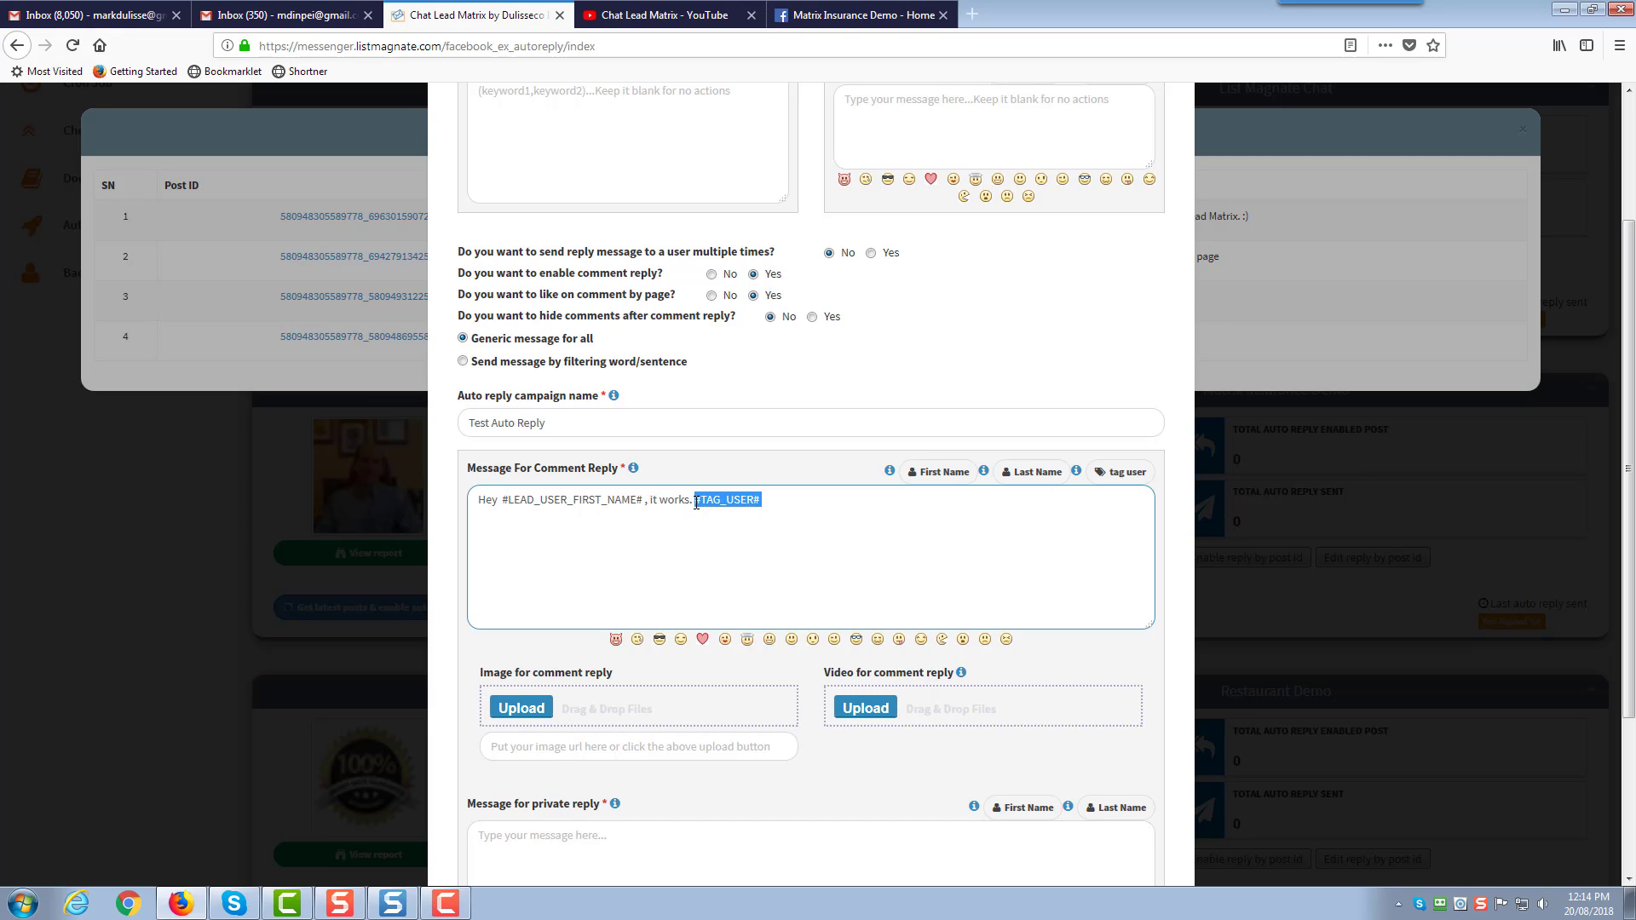
Delete #TAG_USER# from the comment reply and start the private reply with 'Hi'
key("BackSpace")
scroll(678, 501, "down", 3)
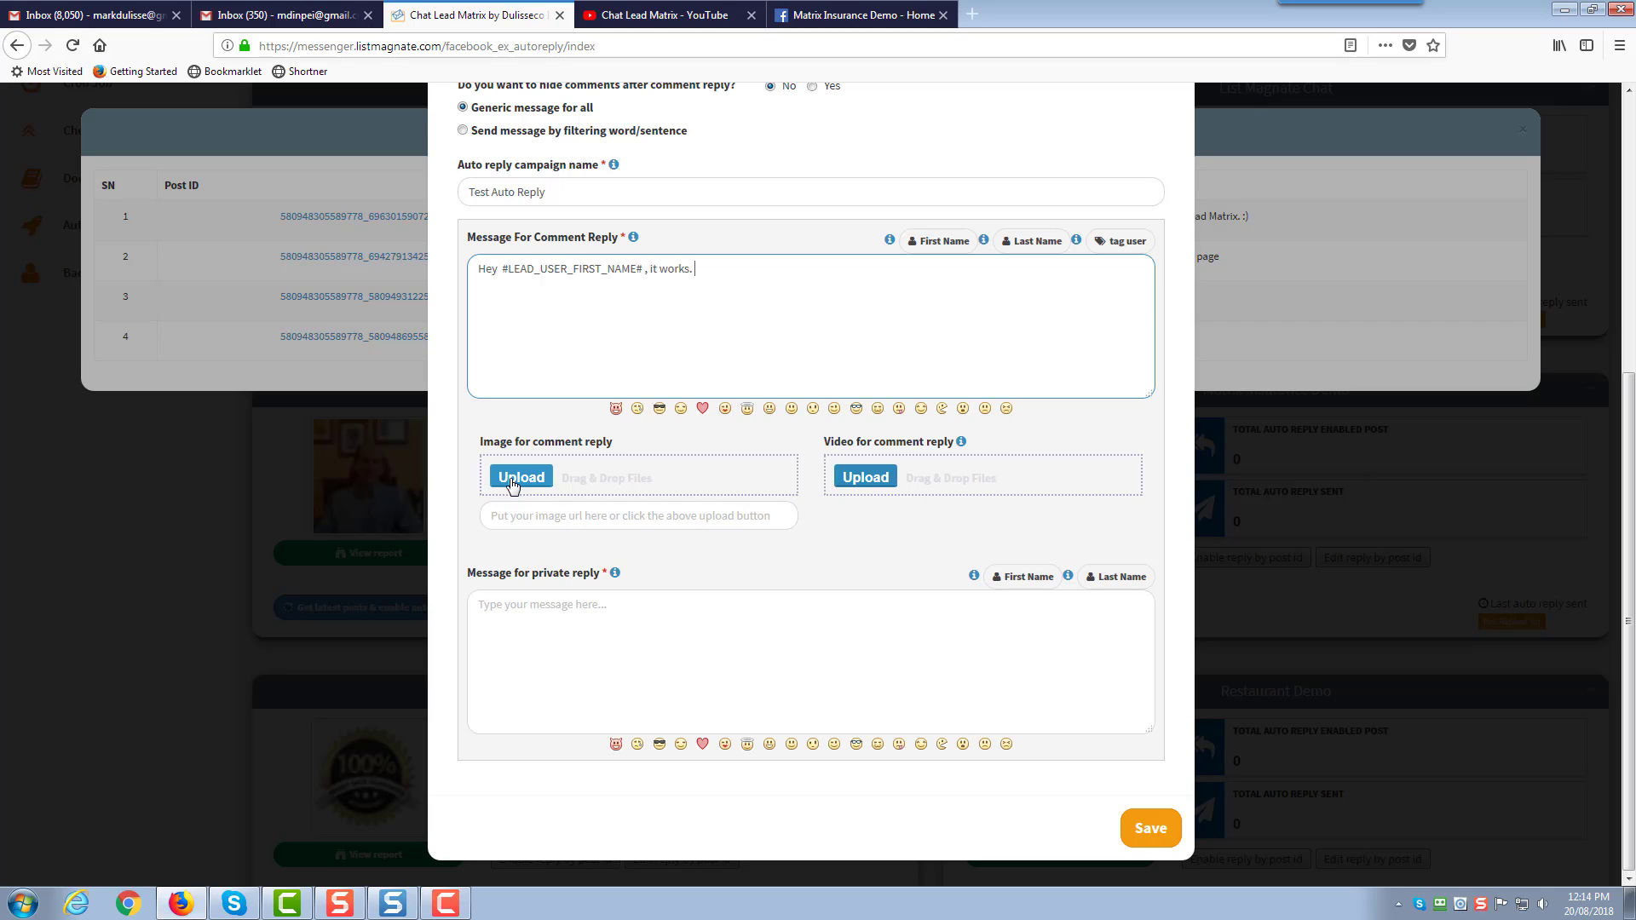
left_click(712, 629)
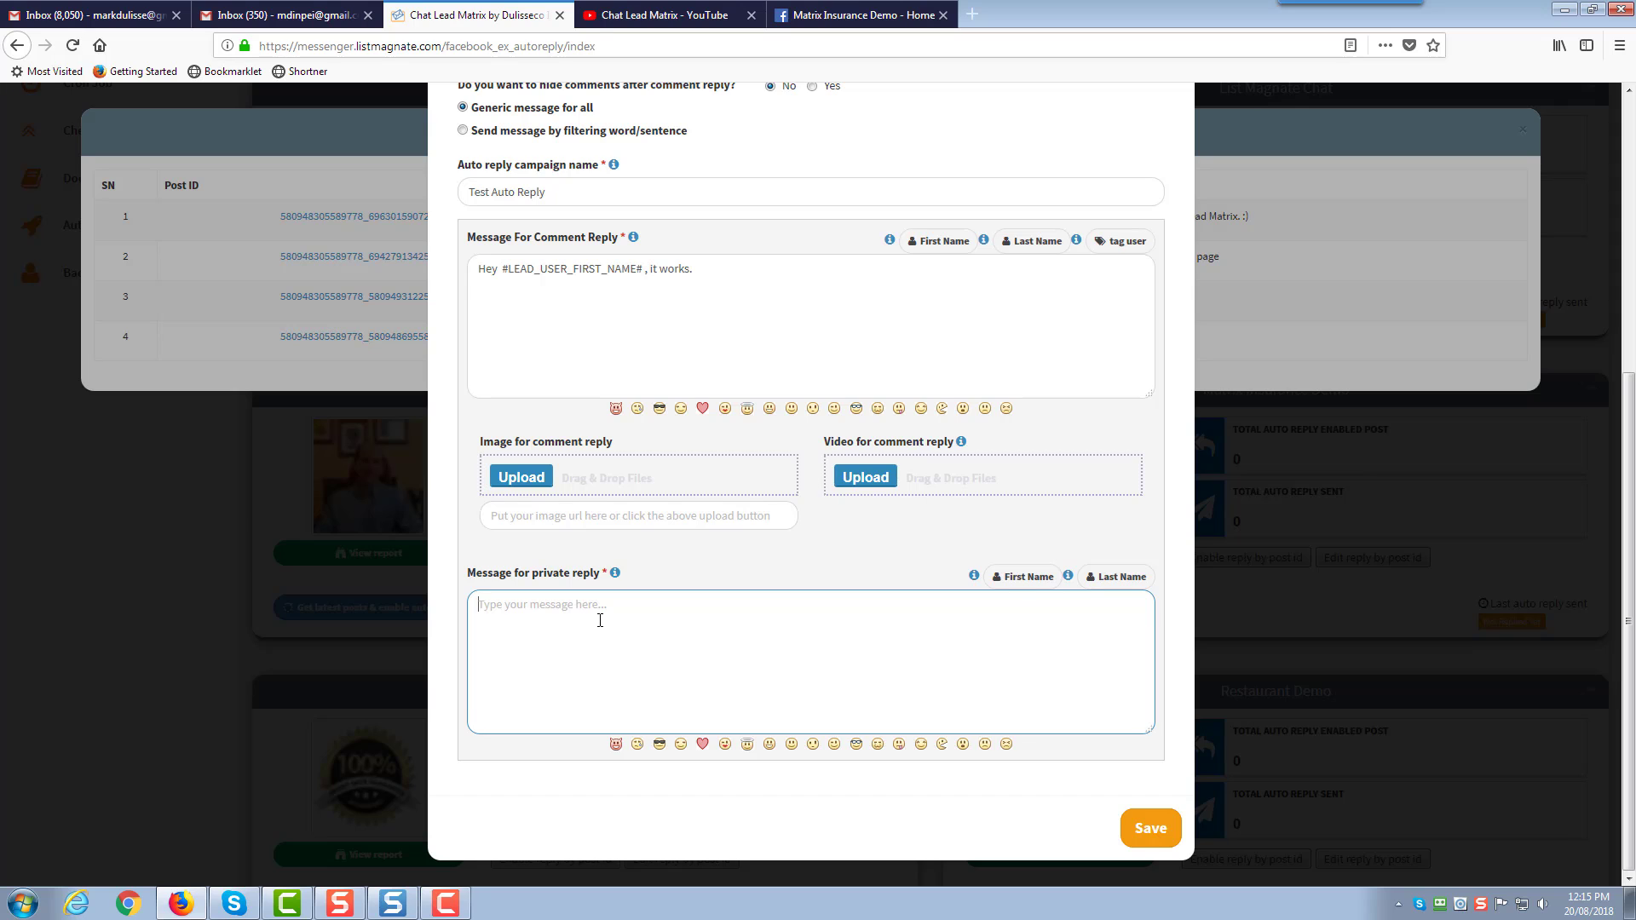
scroll(600, 620, "up", 2)
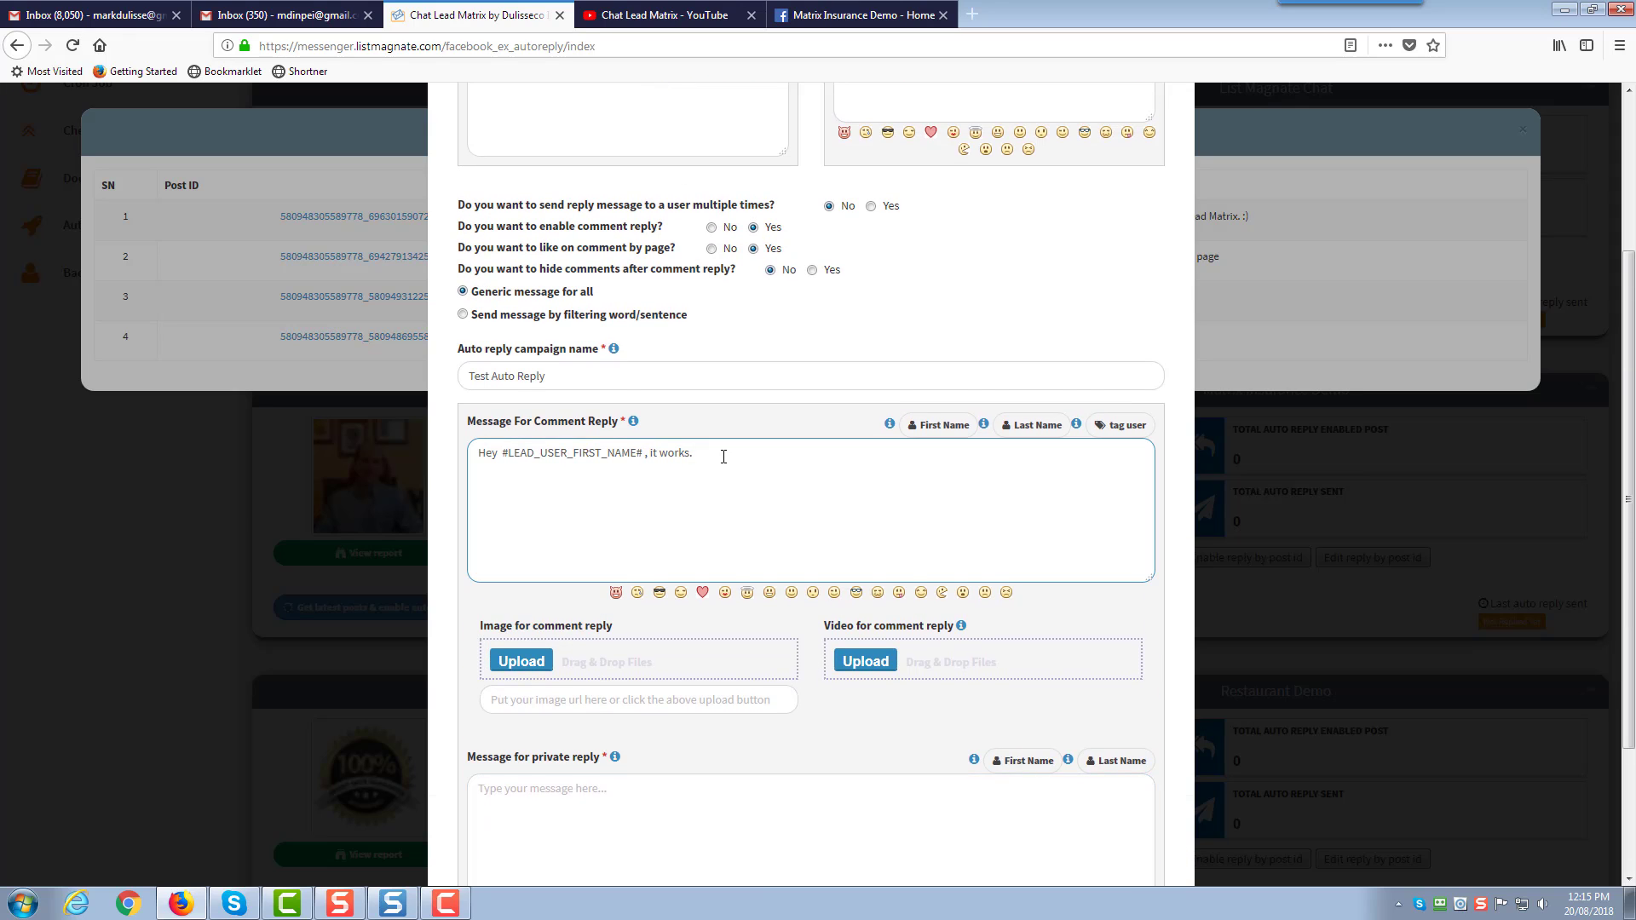
scroll(724, 457, "down", 1)
scroll(724, 457, "down", 1)
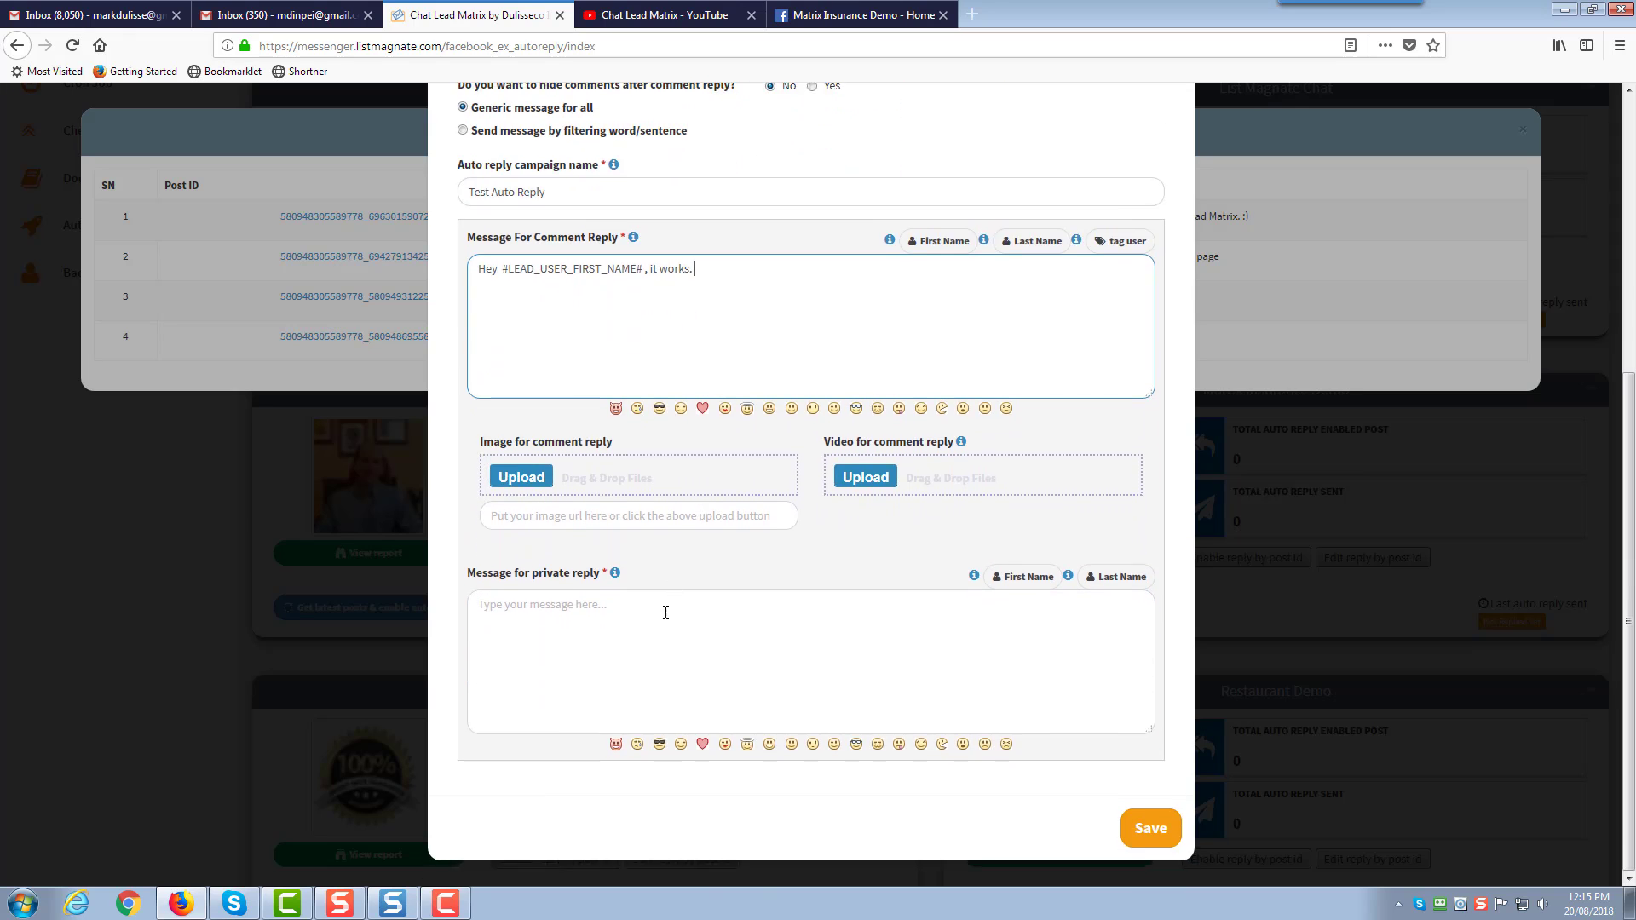
left_click(665, 614)
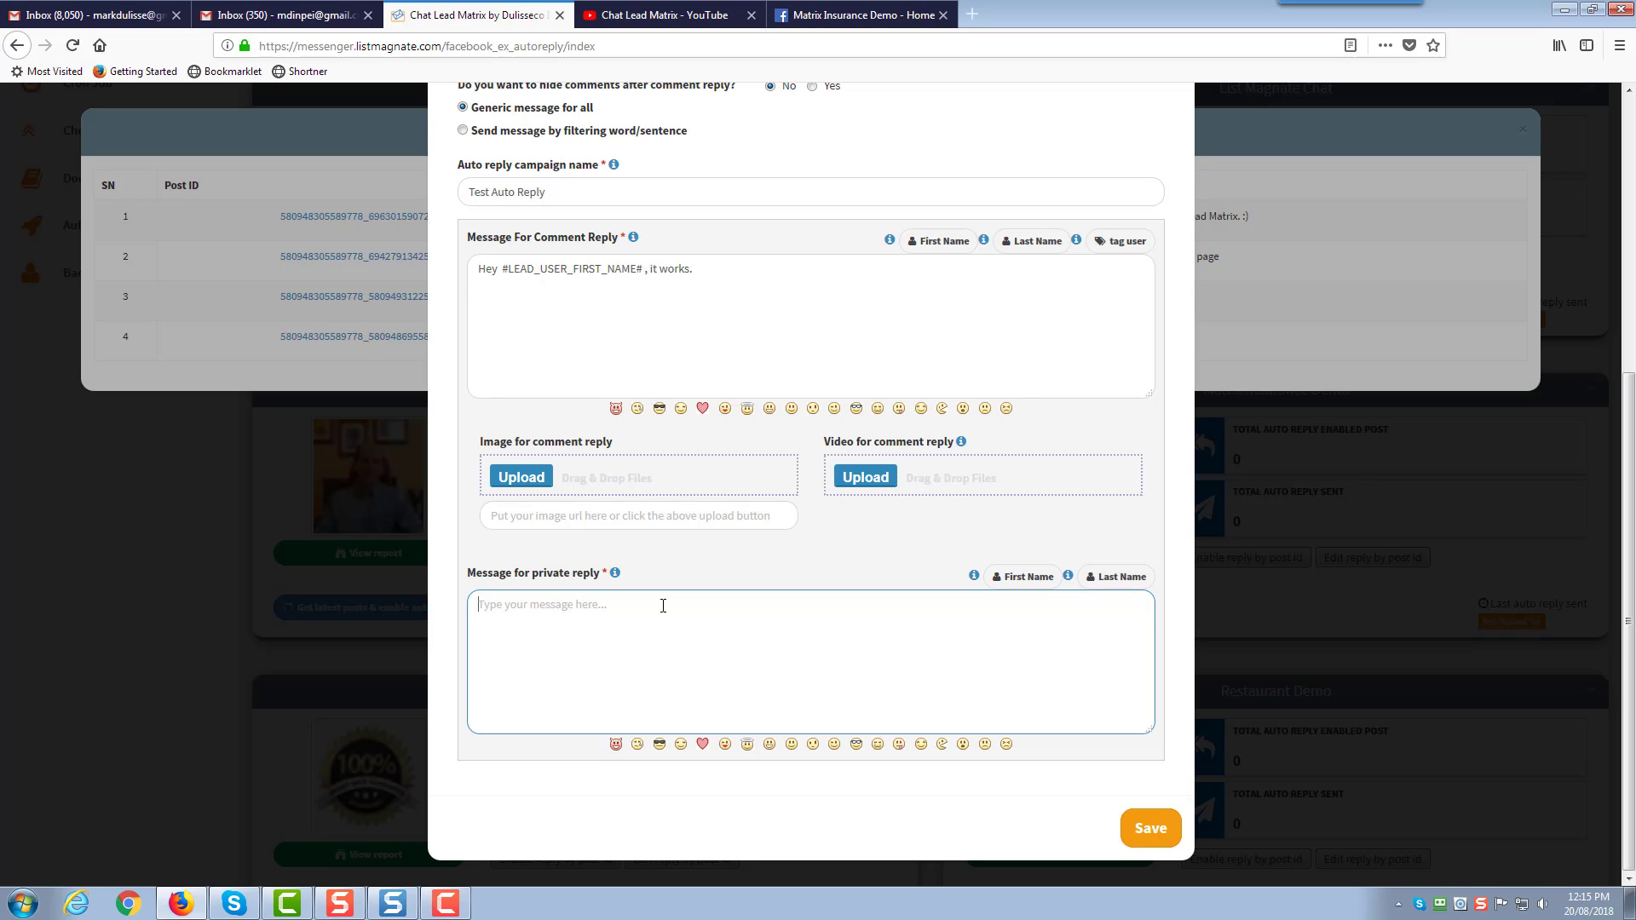
type("Hey")
key("BackSpace")
key("BackSpace")
key("BackSpace")
type("Hi")
Finish the private reply: 'Hi [First Name], this is a private reply…' about adding commenters to the list
left_click(1019, 576)
left_click(653, 610)
type(", this is a private reply")
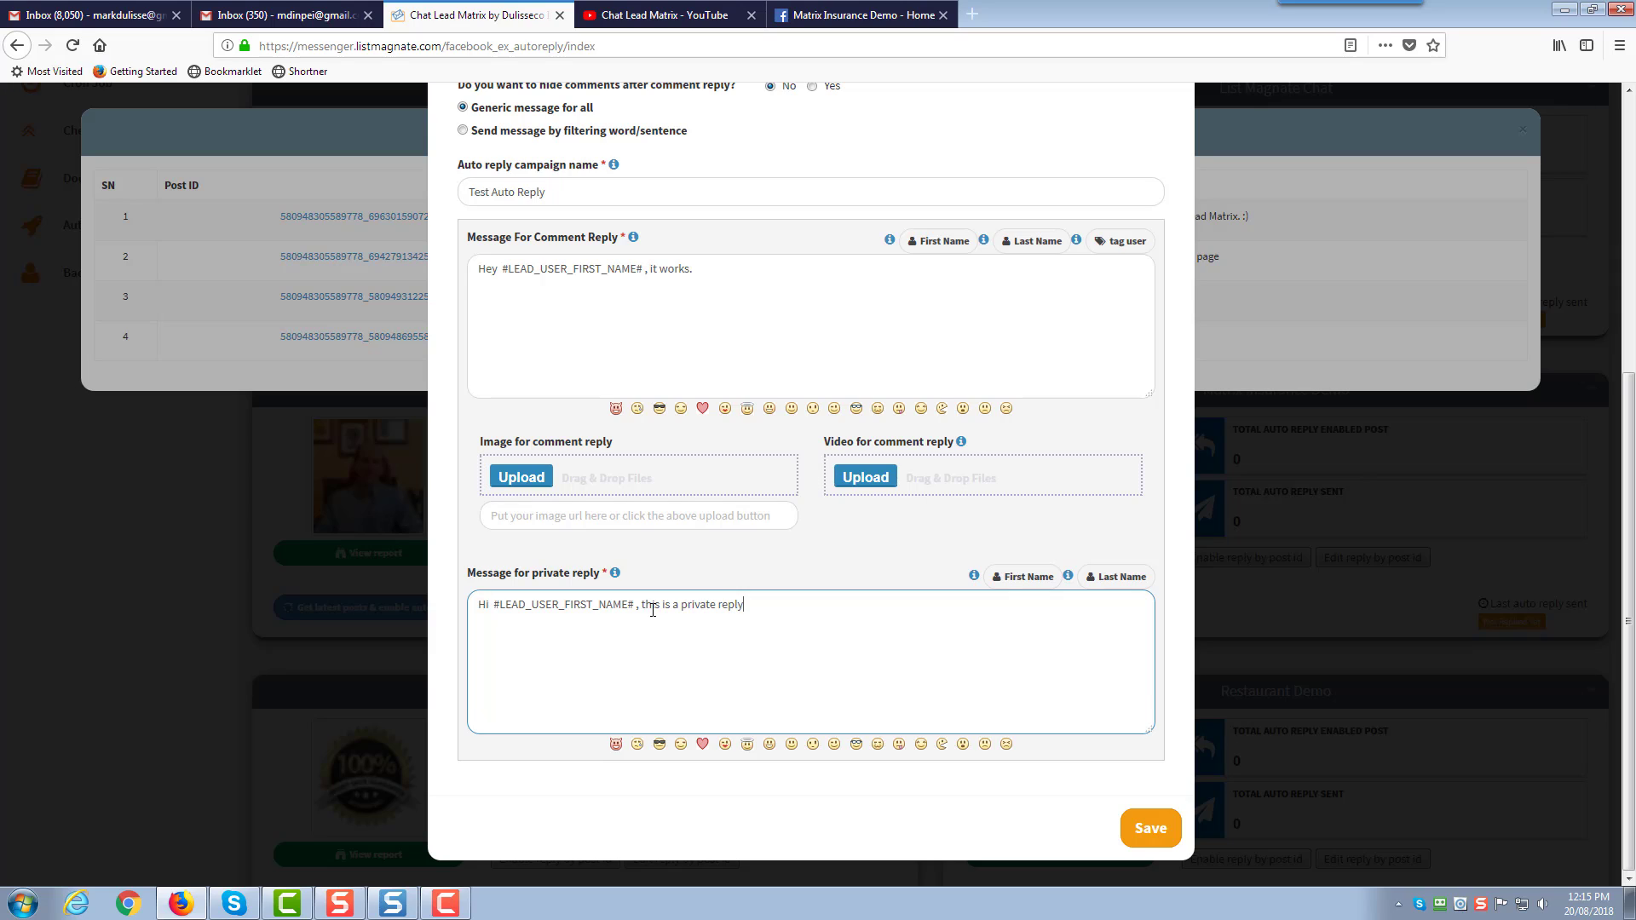
type(", and it puts ")
type("a comment")
type("er")
key("BackSpace")
key("BackSpace")
key("BackSpace")
key("BackSpace")
key("BackSpace")
key("BackSpace")
key("BackSpace")
key("BackSpace")
key("BackSpace")
key("BackSpace")
key("BackSpace")
type("someone on my")
type(" lits")
key("BackSpace")
key("BackSpace")
type("st when they make a ")
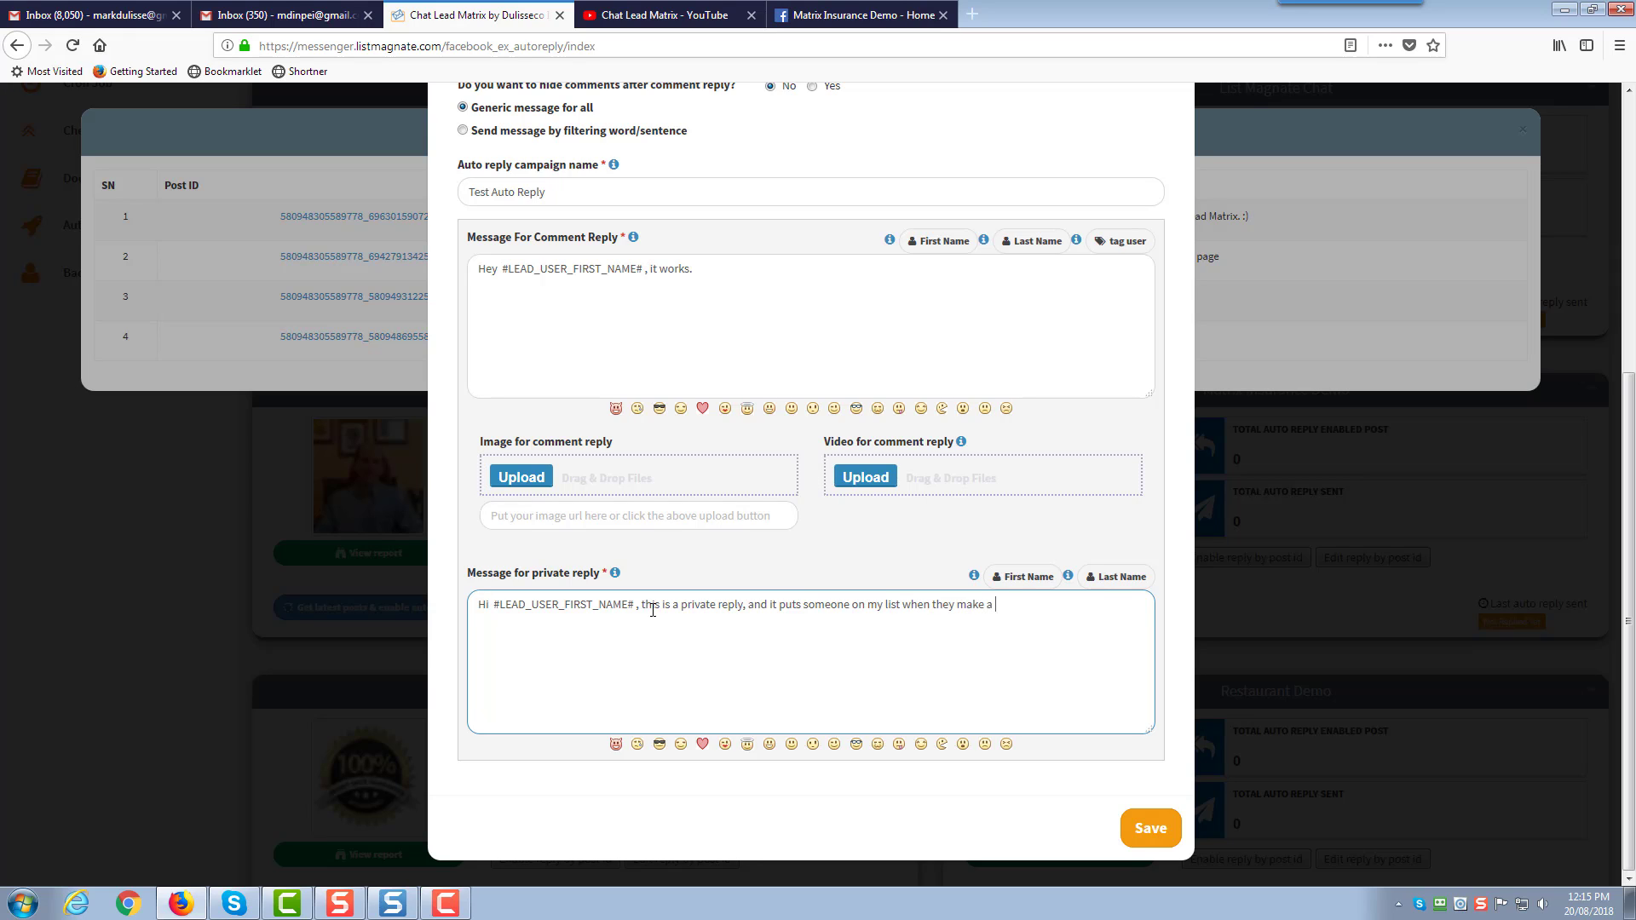
type("comment on my fb")
type(" post")
type(", al")
type("utomaticall")
type("y.")
Save the Test Auto Reply campaign and close the auto-reply settings form
left_click(1146, 832)
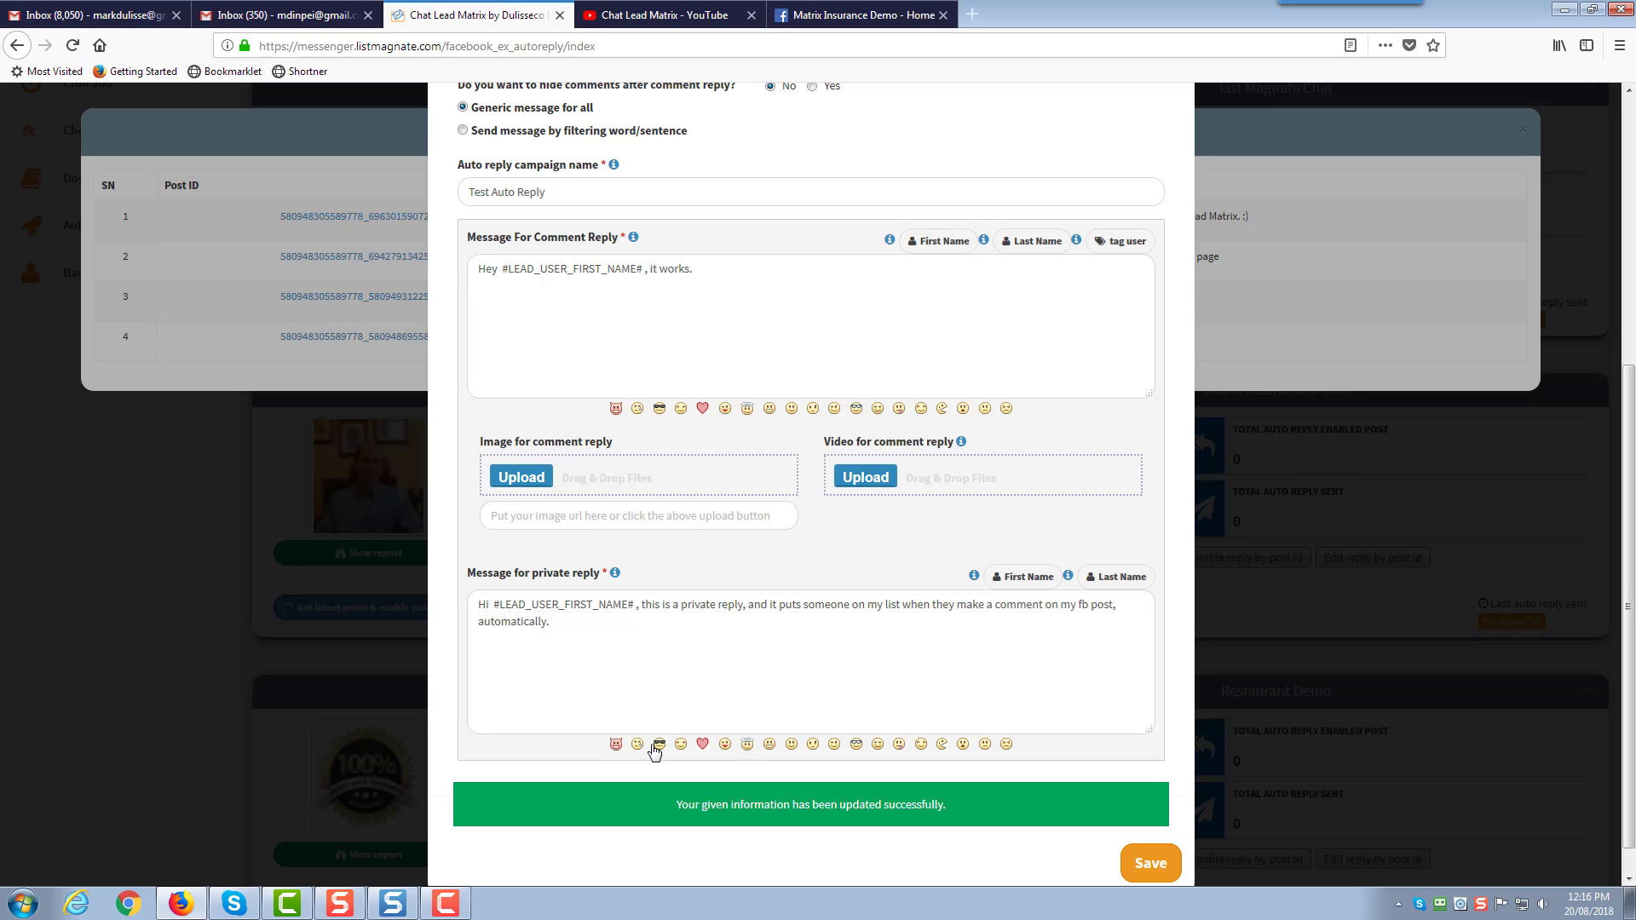
scroll(877, 650, "up", 5)
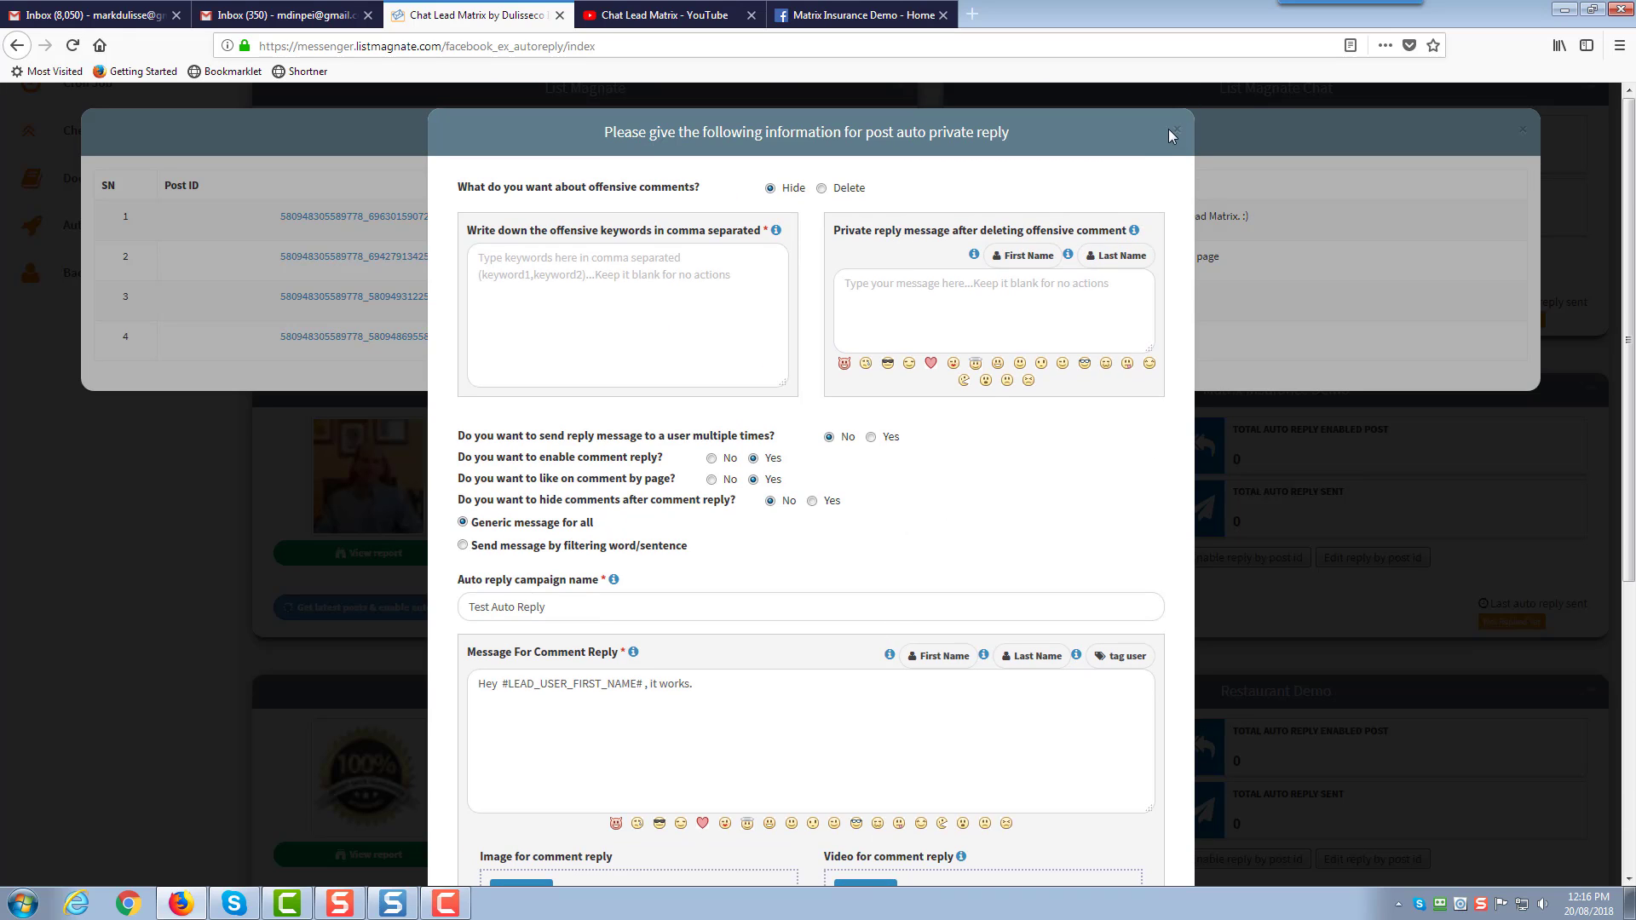
left_click(1176, 134)
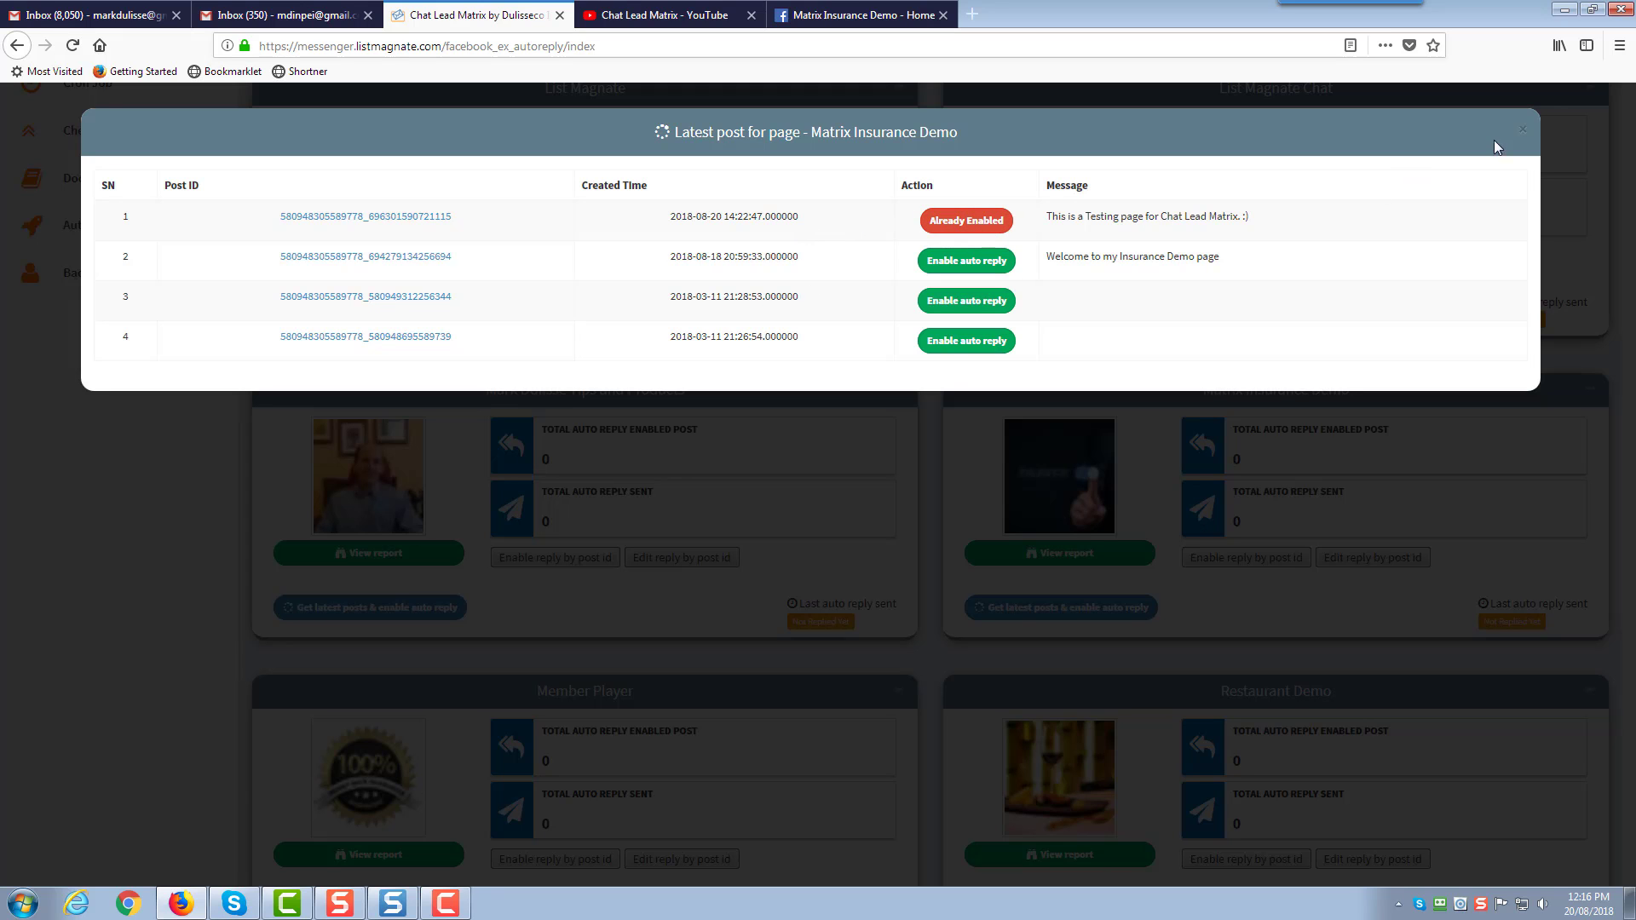
Close the posts list and copy the Matrix Insurance Demo Facebook page's web address
left_click(1527, 134)
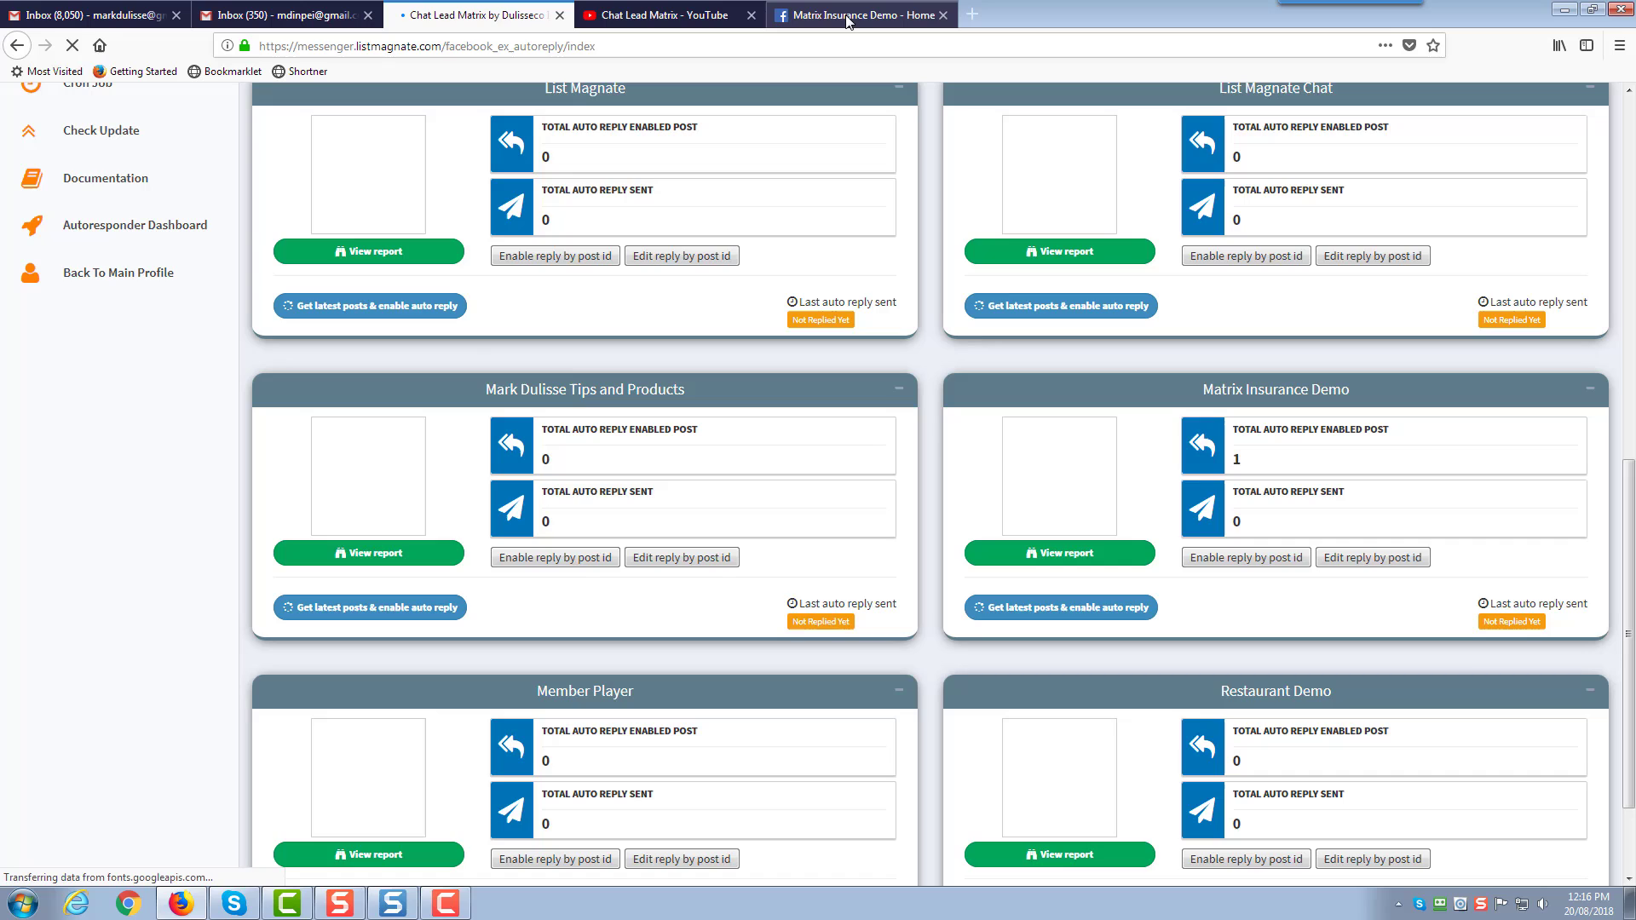
left_click(848, 21)
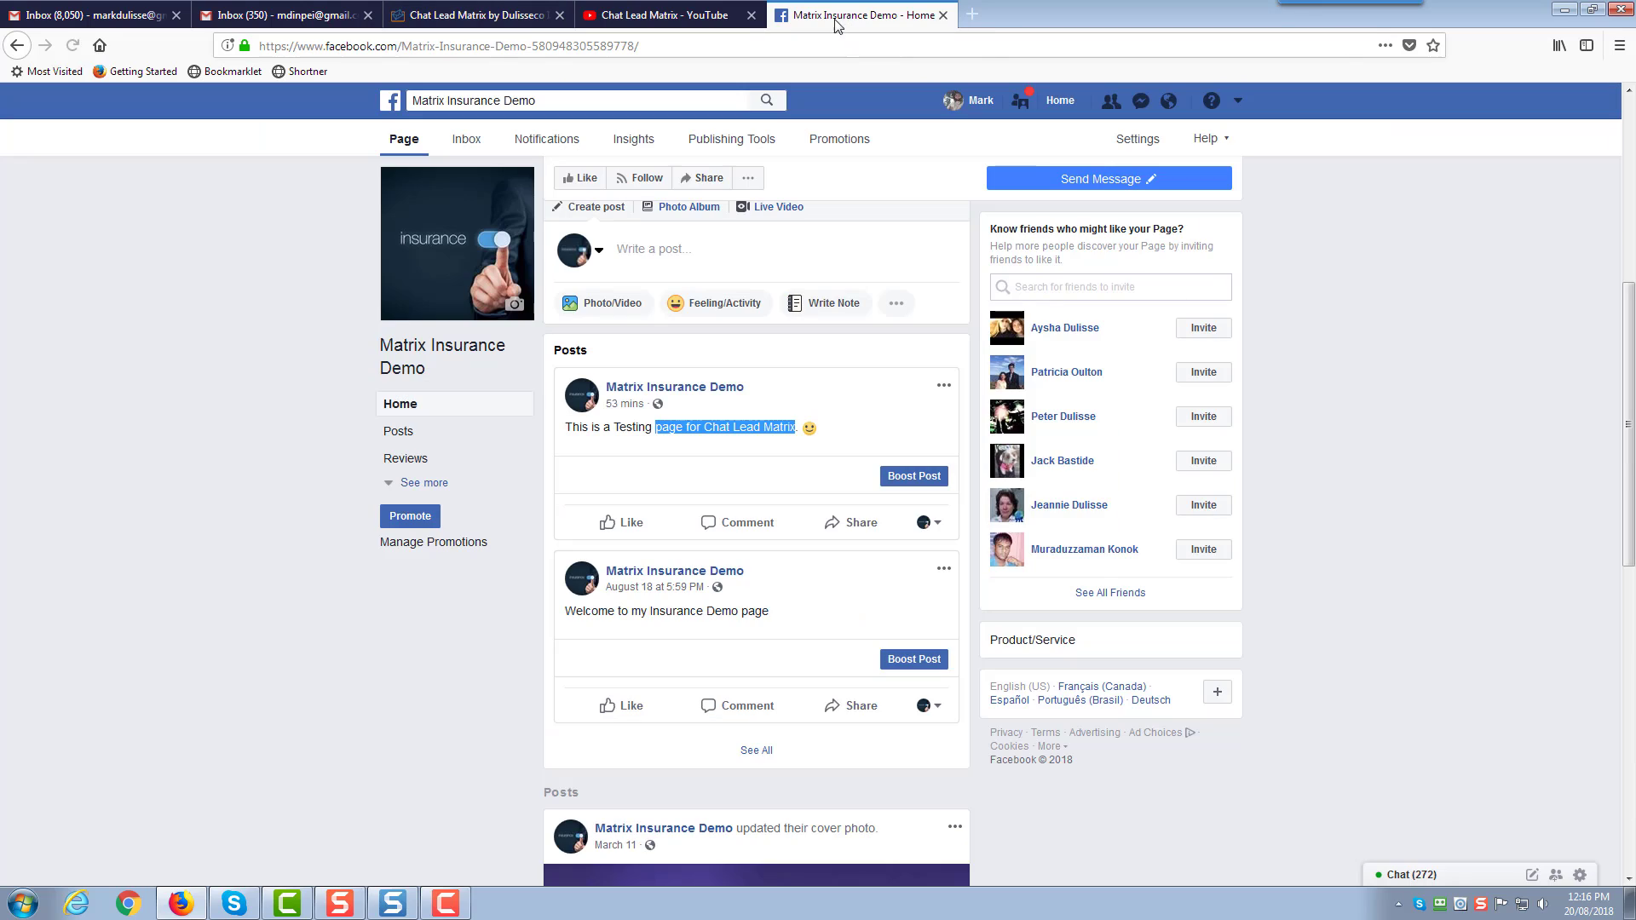
left_click(773, 51)
key("ctrl+a")
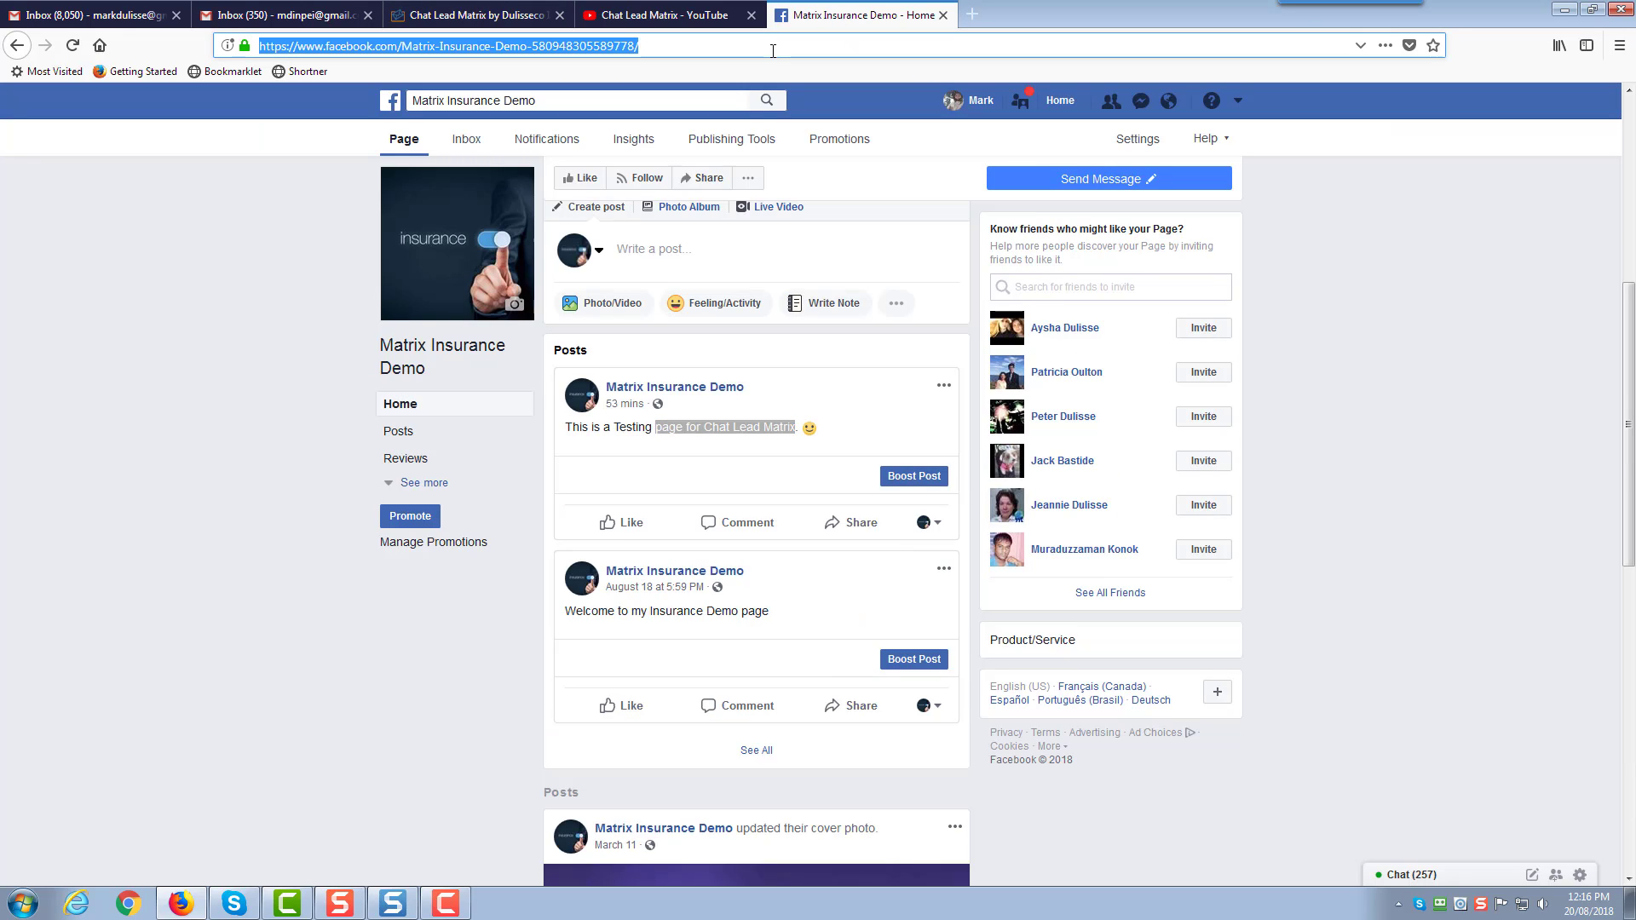
Log in as the second user account and open the Matrix Insurance Demo page
left_click(1021, 104)
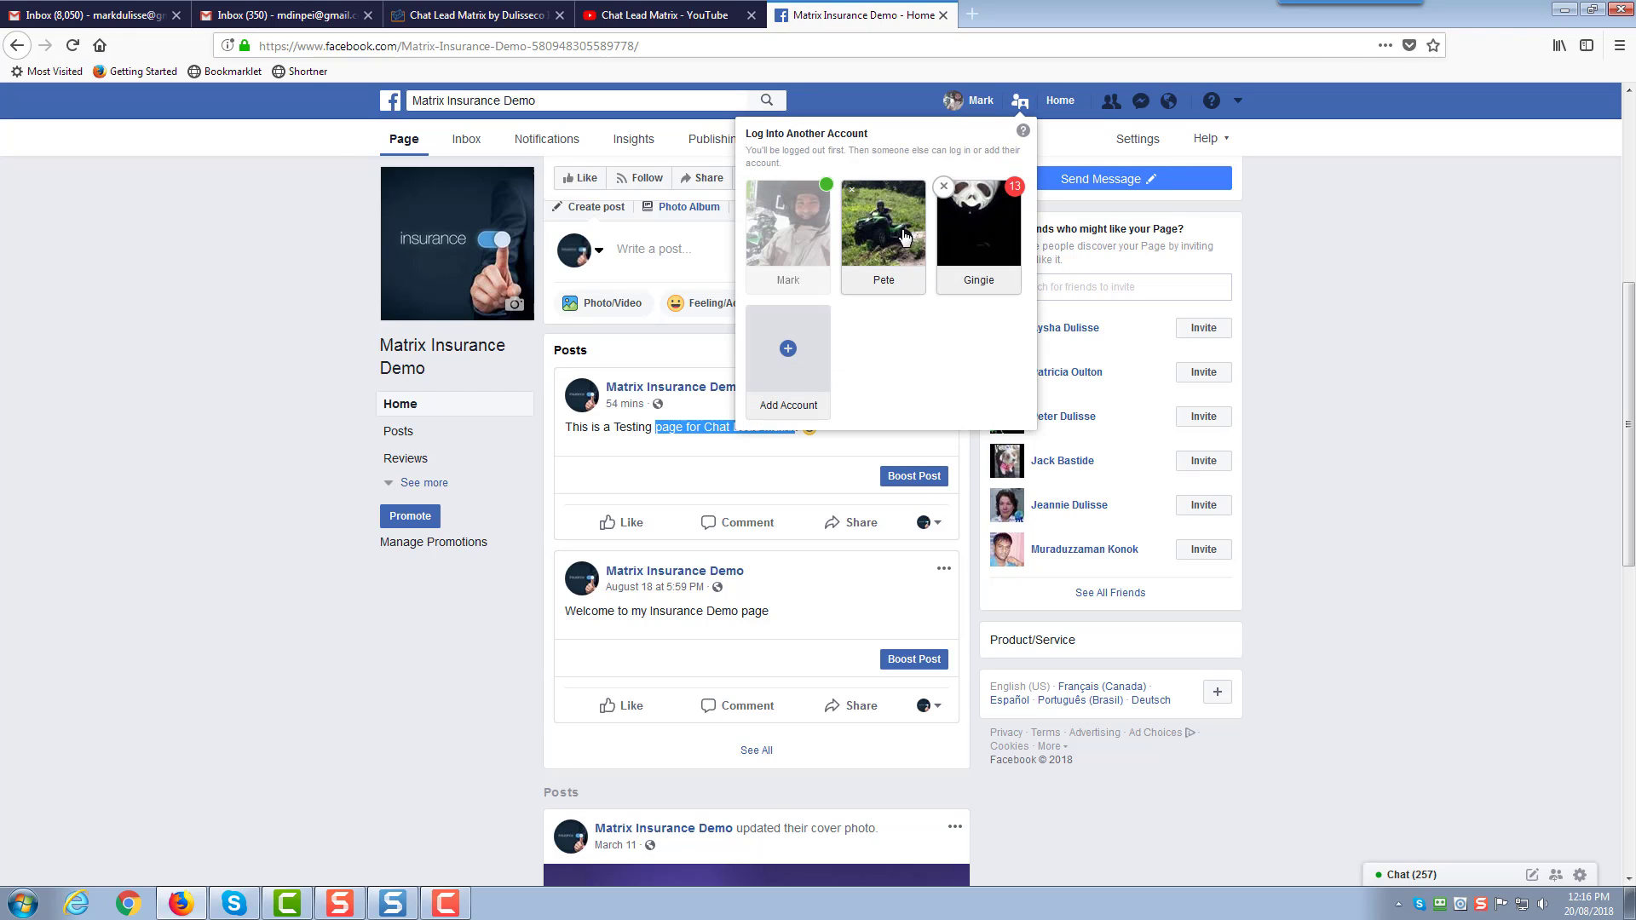
left_click(881, 249)
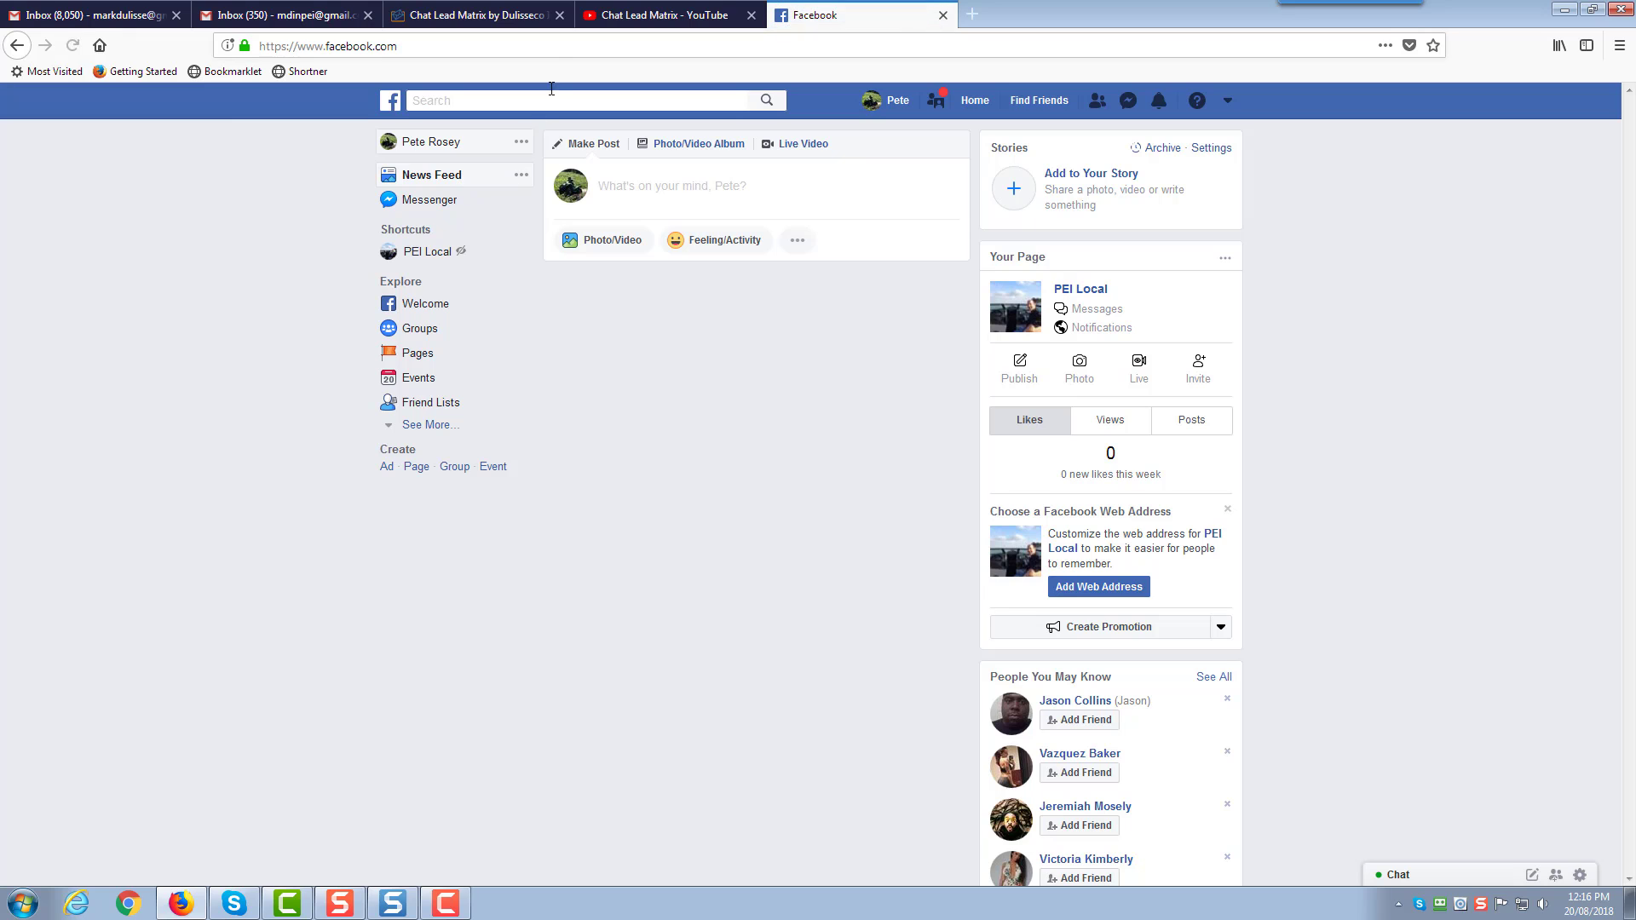
left_click(559, 50)
key("ctrl+v")
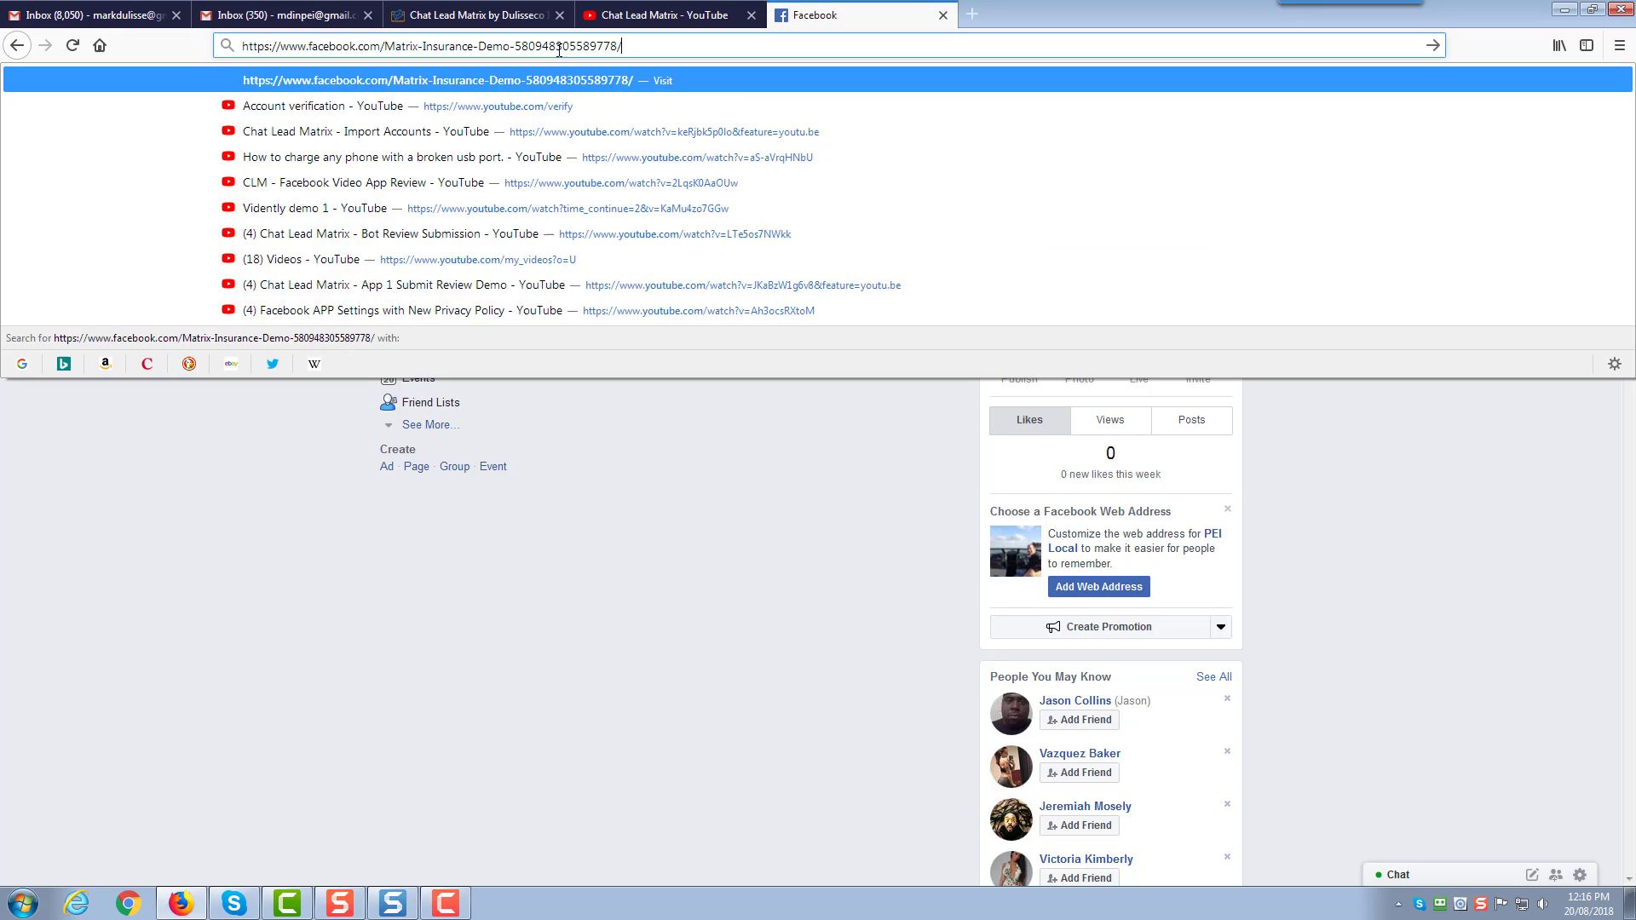
key("Return")
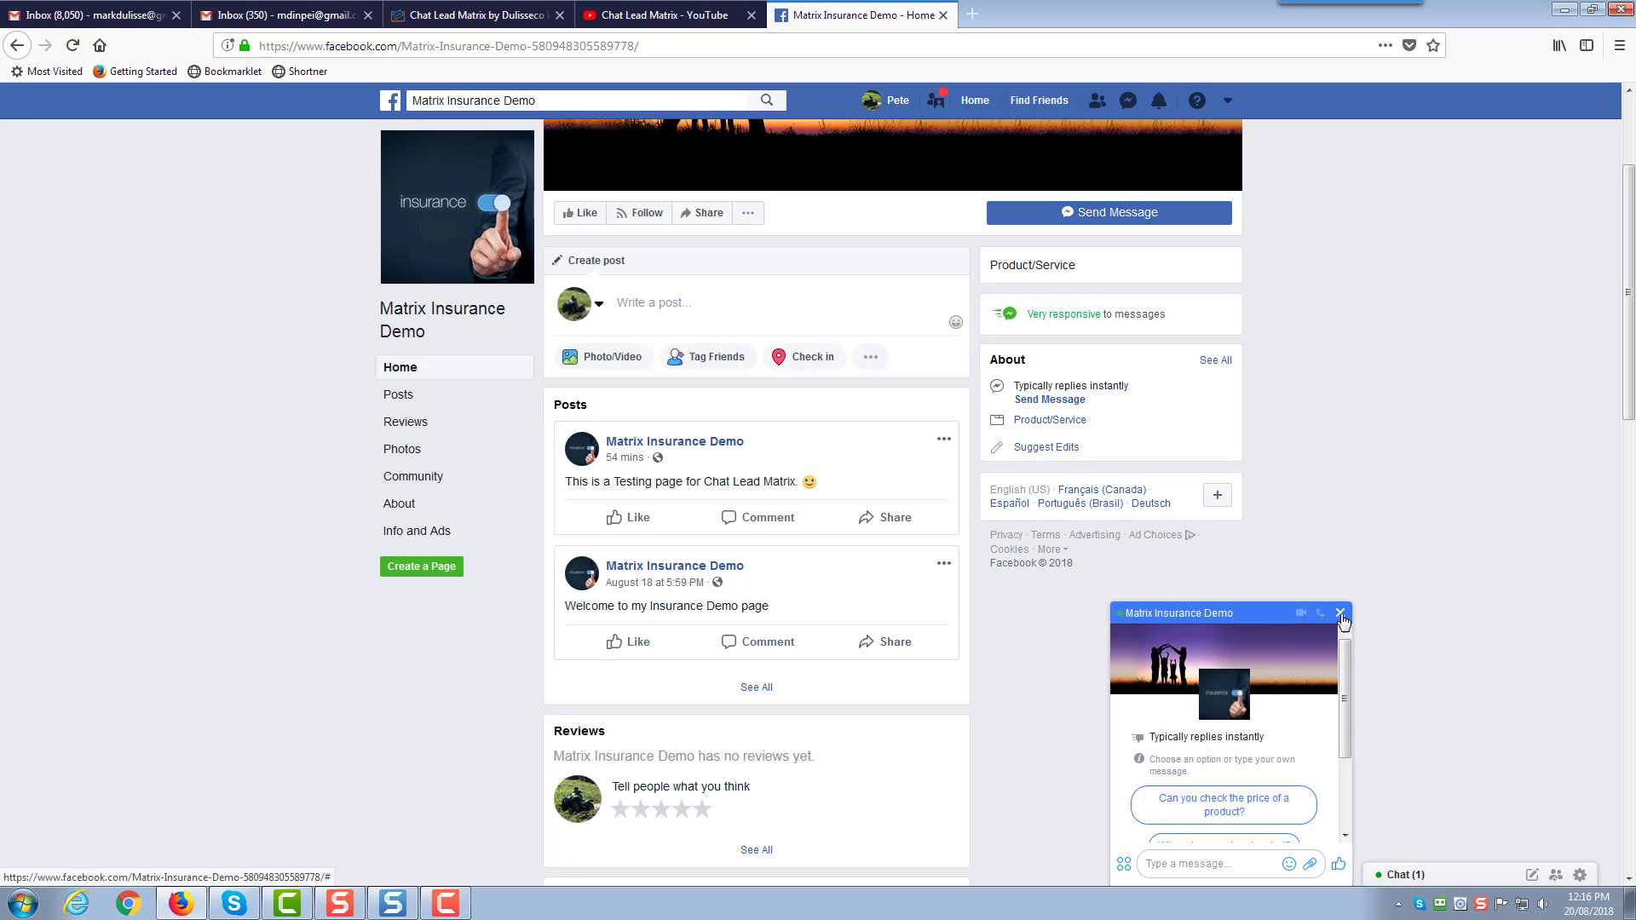
Comment 'Great Stuff. Look forward to seeing more.' on the testing post, then reload for replies
left_click(1340, 614)
scroll(330, 421, "down", 2)
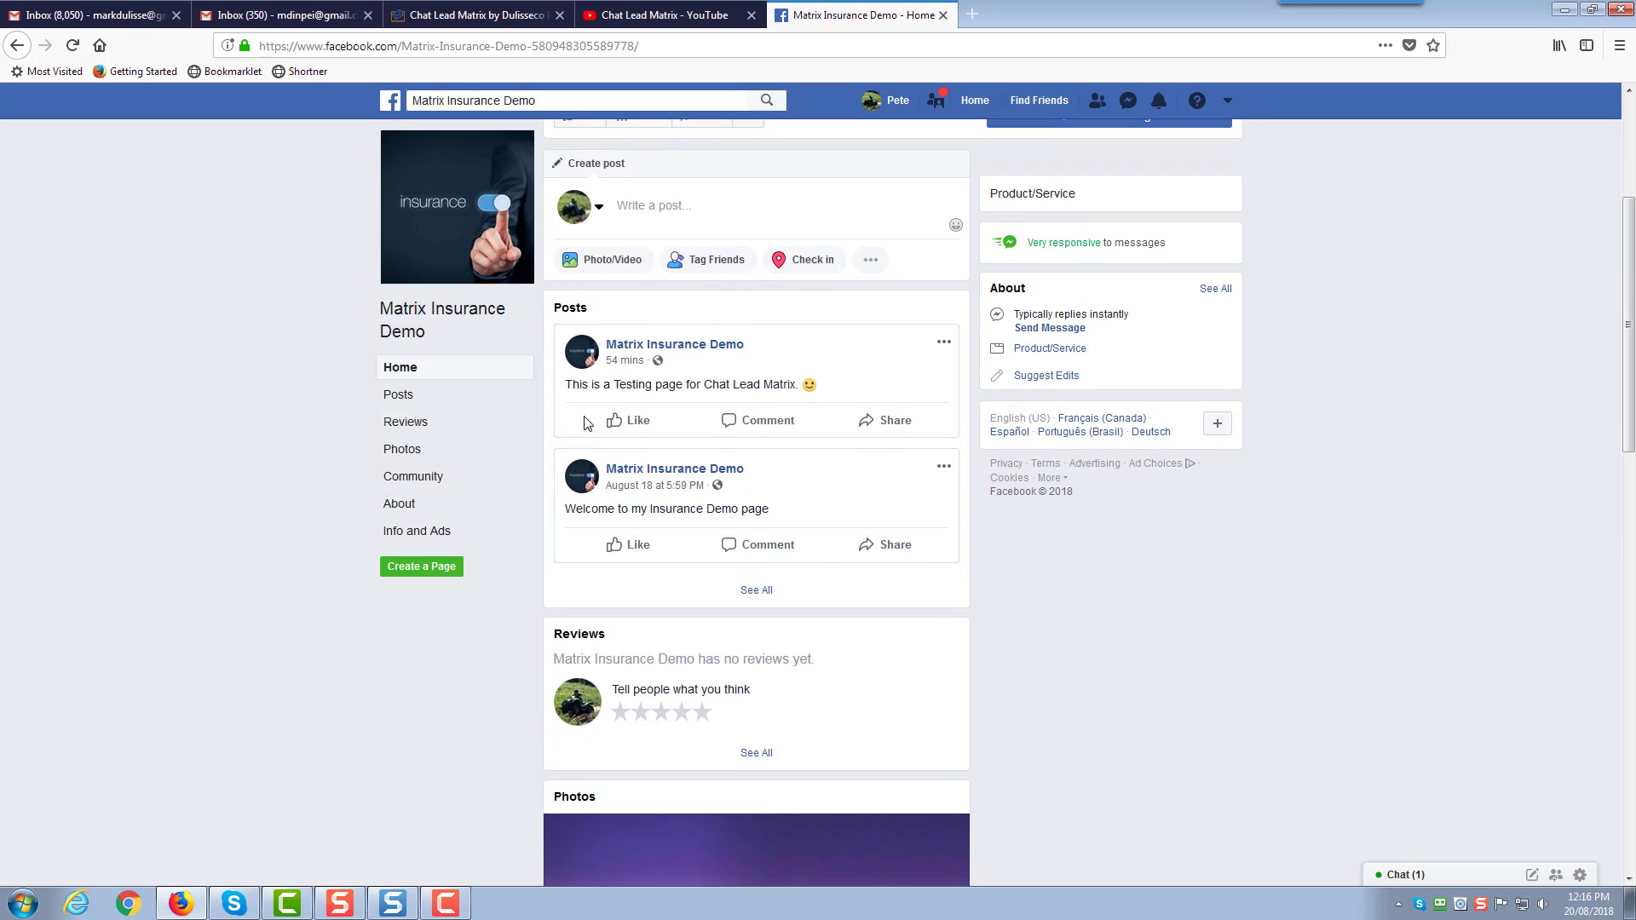
left_click(765, 427)
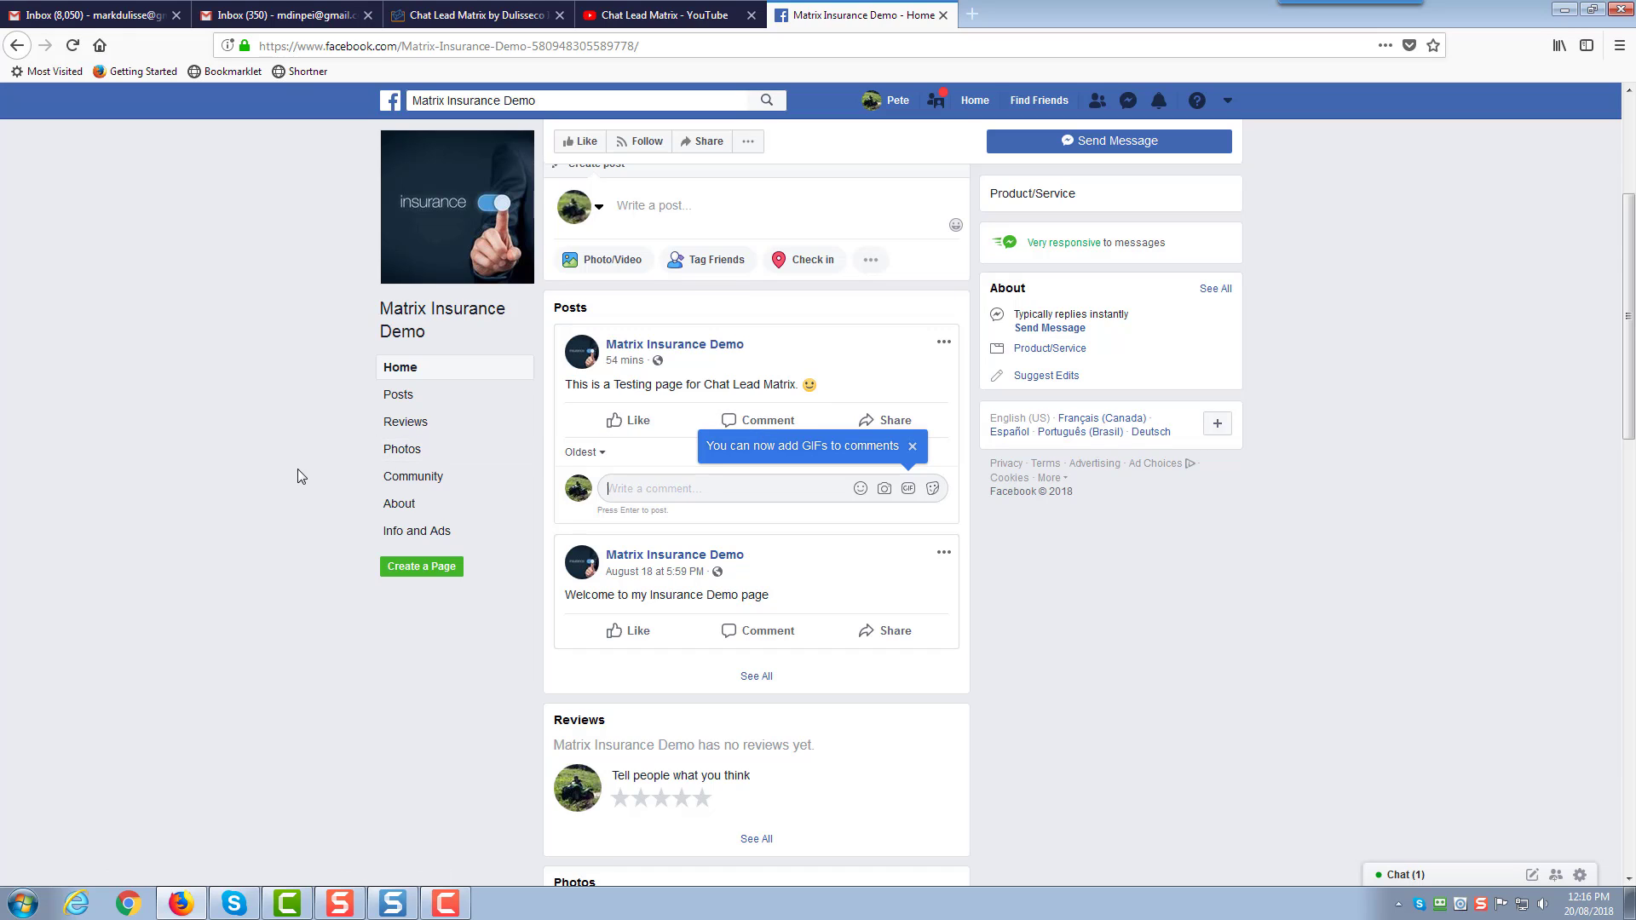
type("Great Stuff. Look forward to seeing more.")
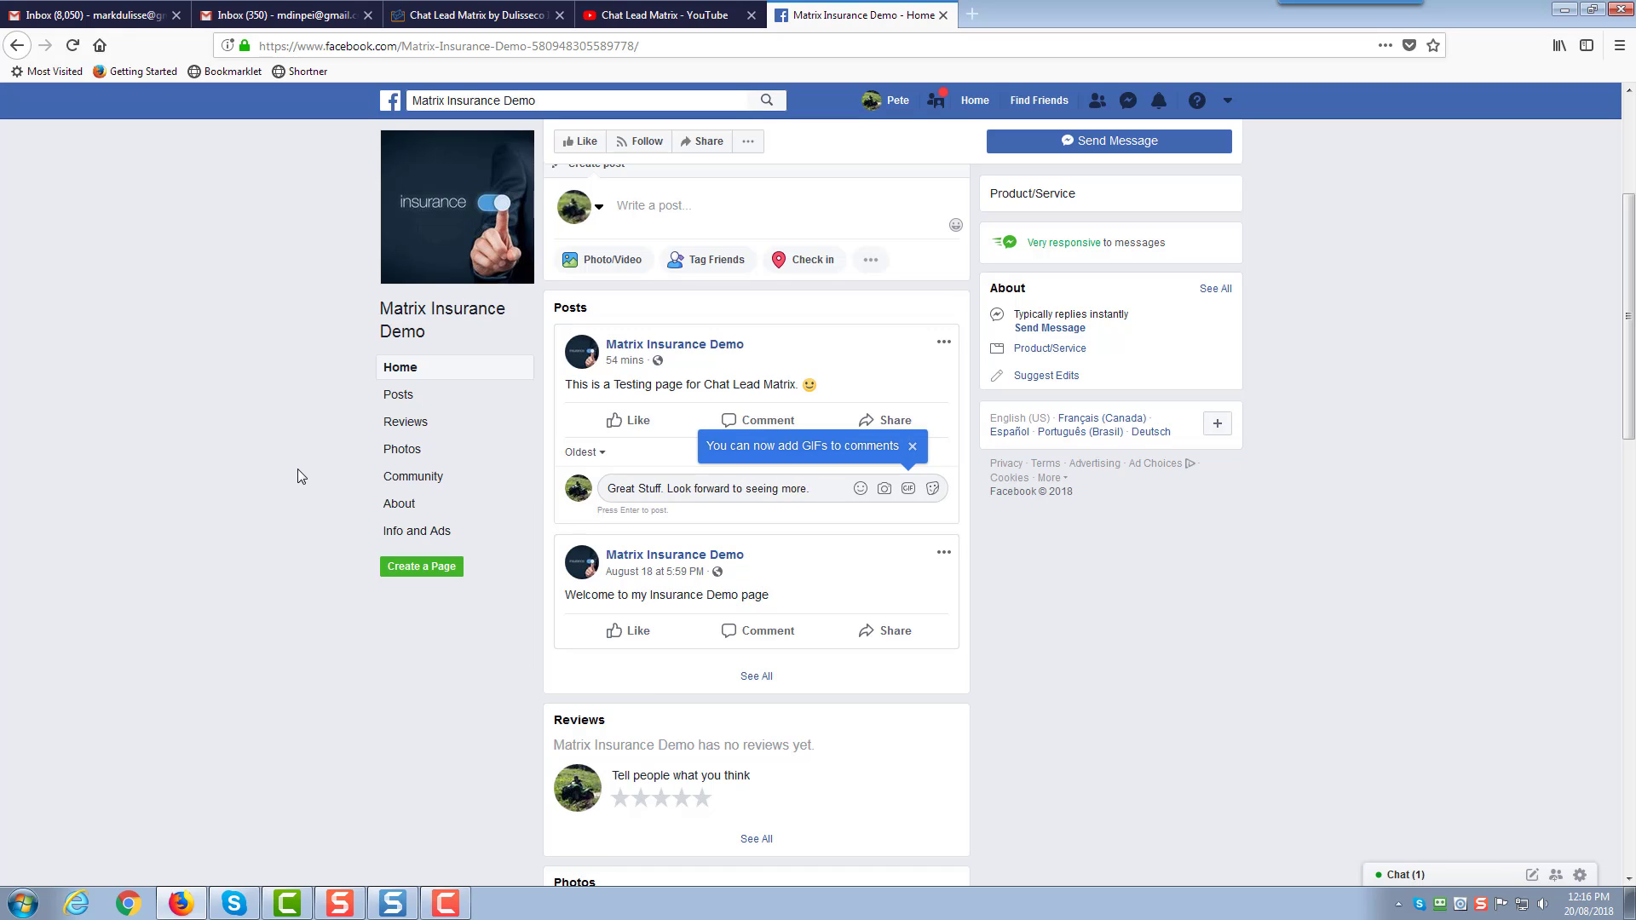
key("Return")
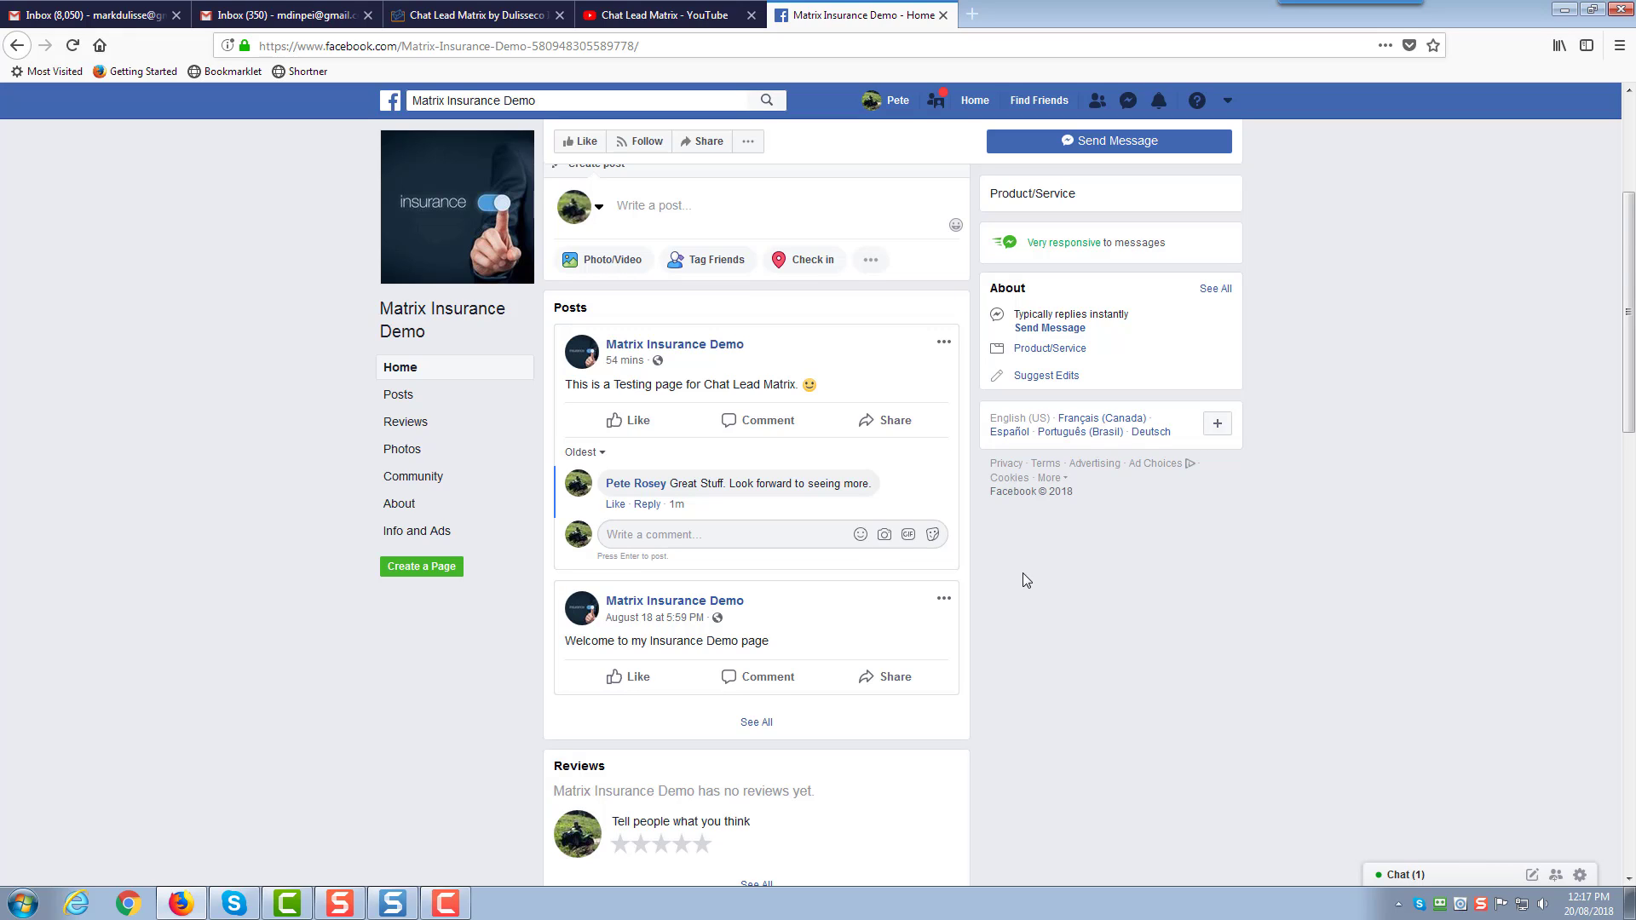
key("F5")
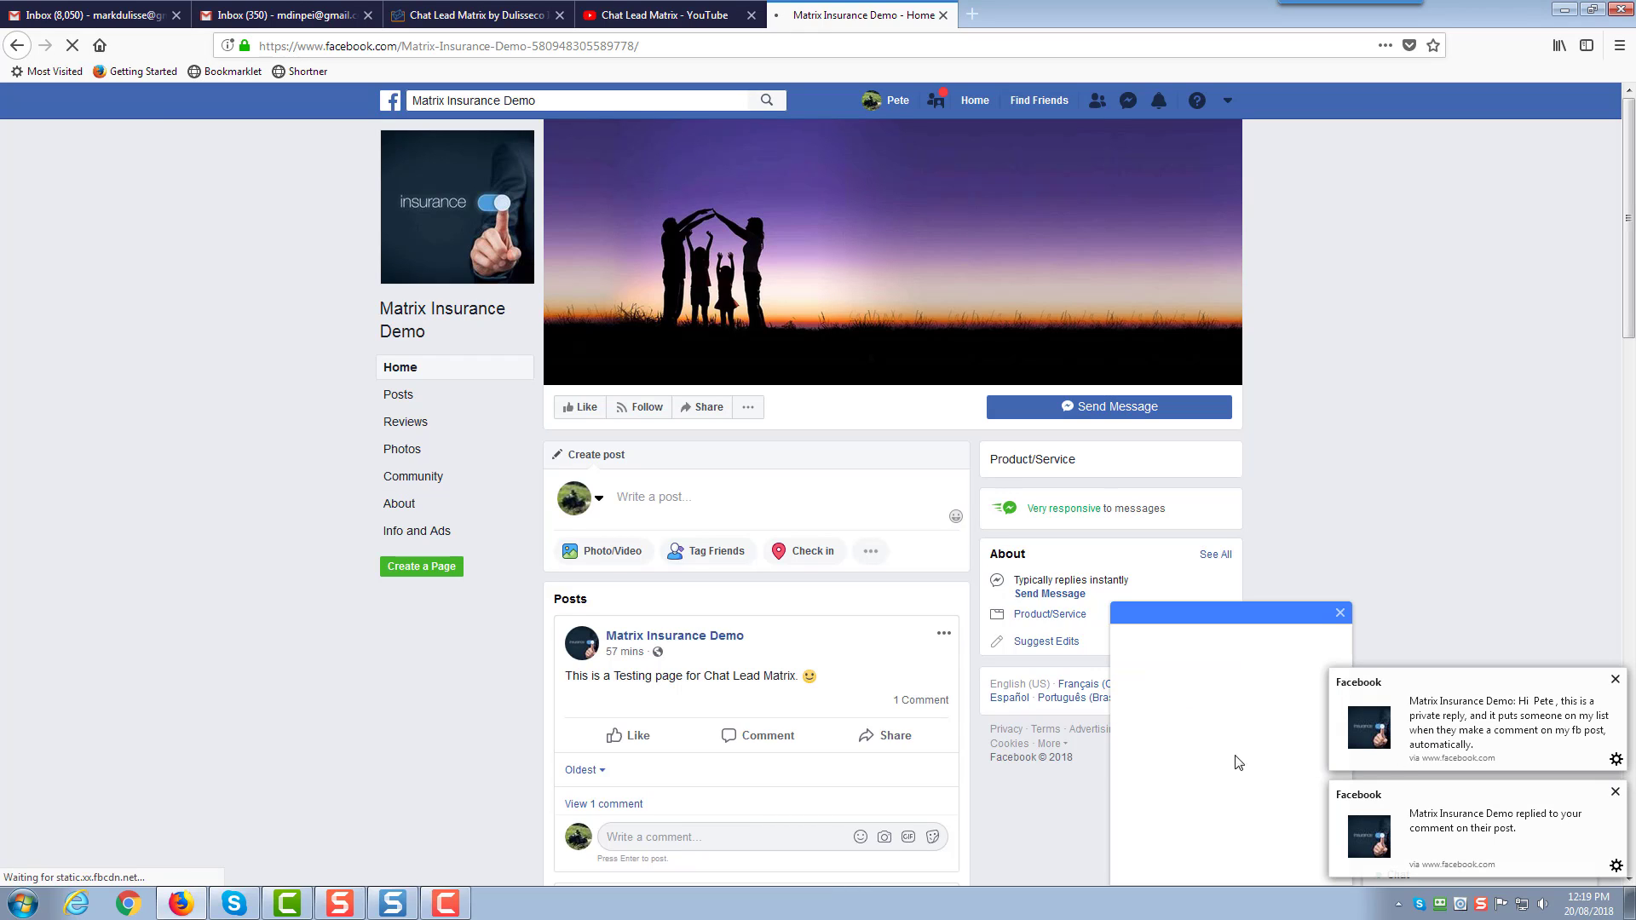
left_click(1615, 680)
left_click(1616, 794)
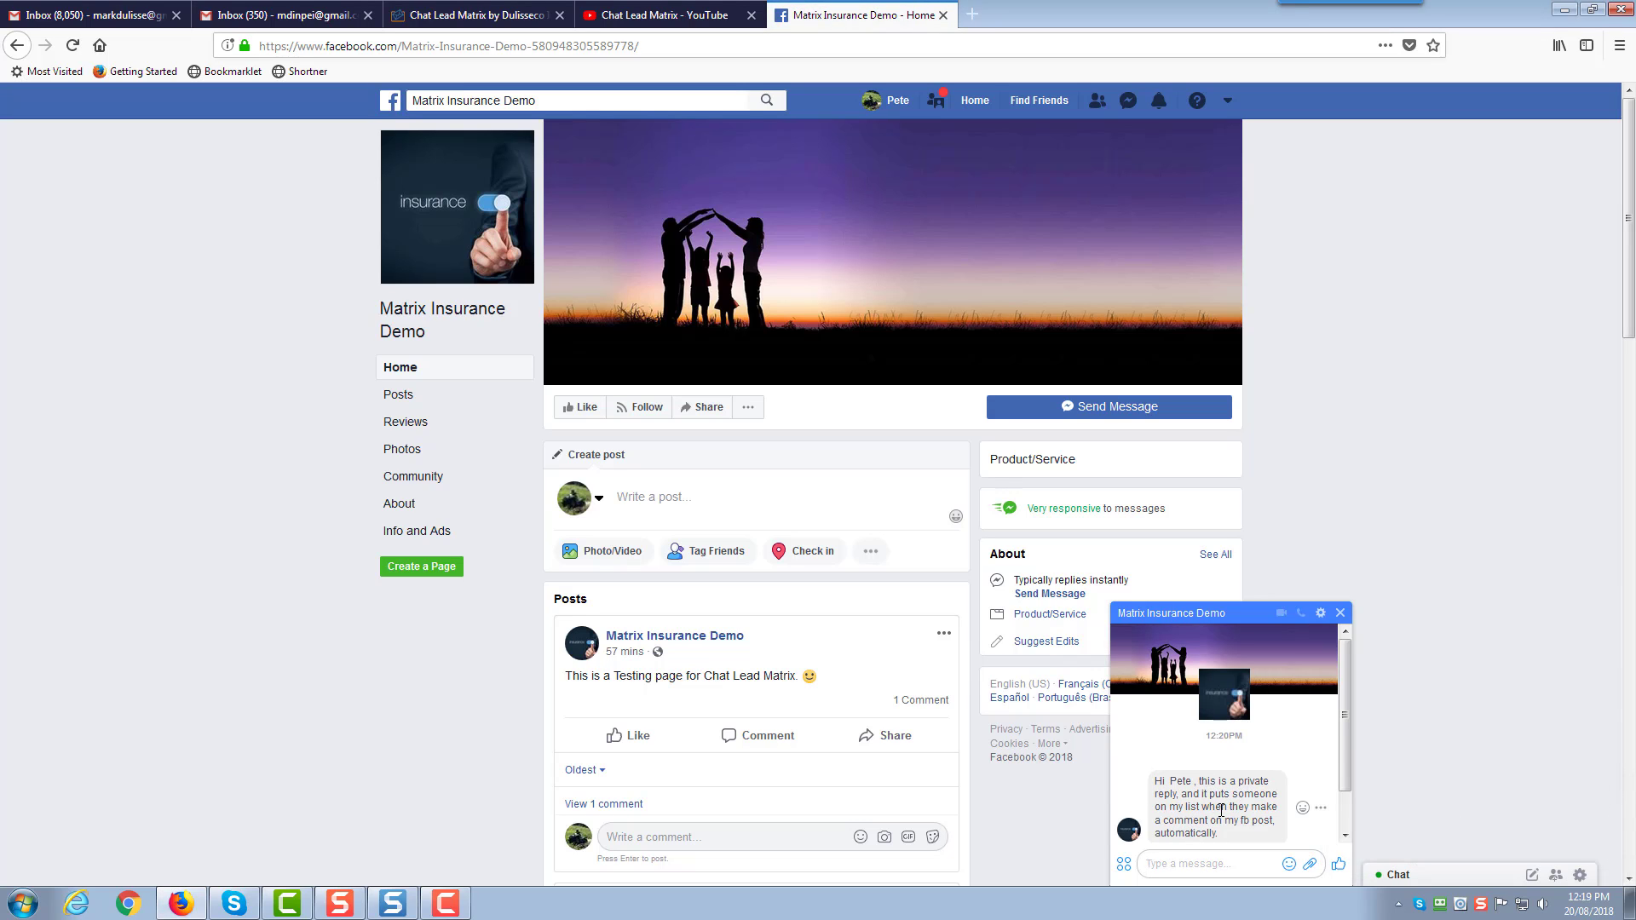
scroll(1221, 810, "down", 1)
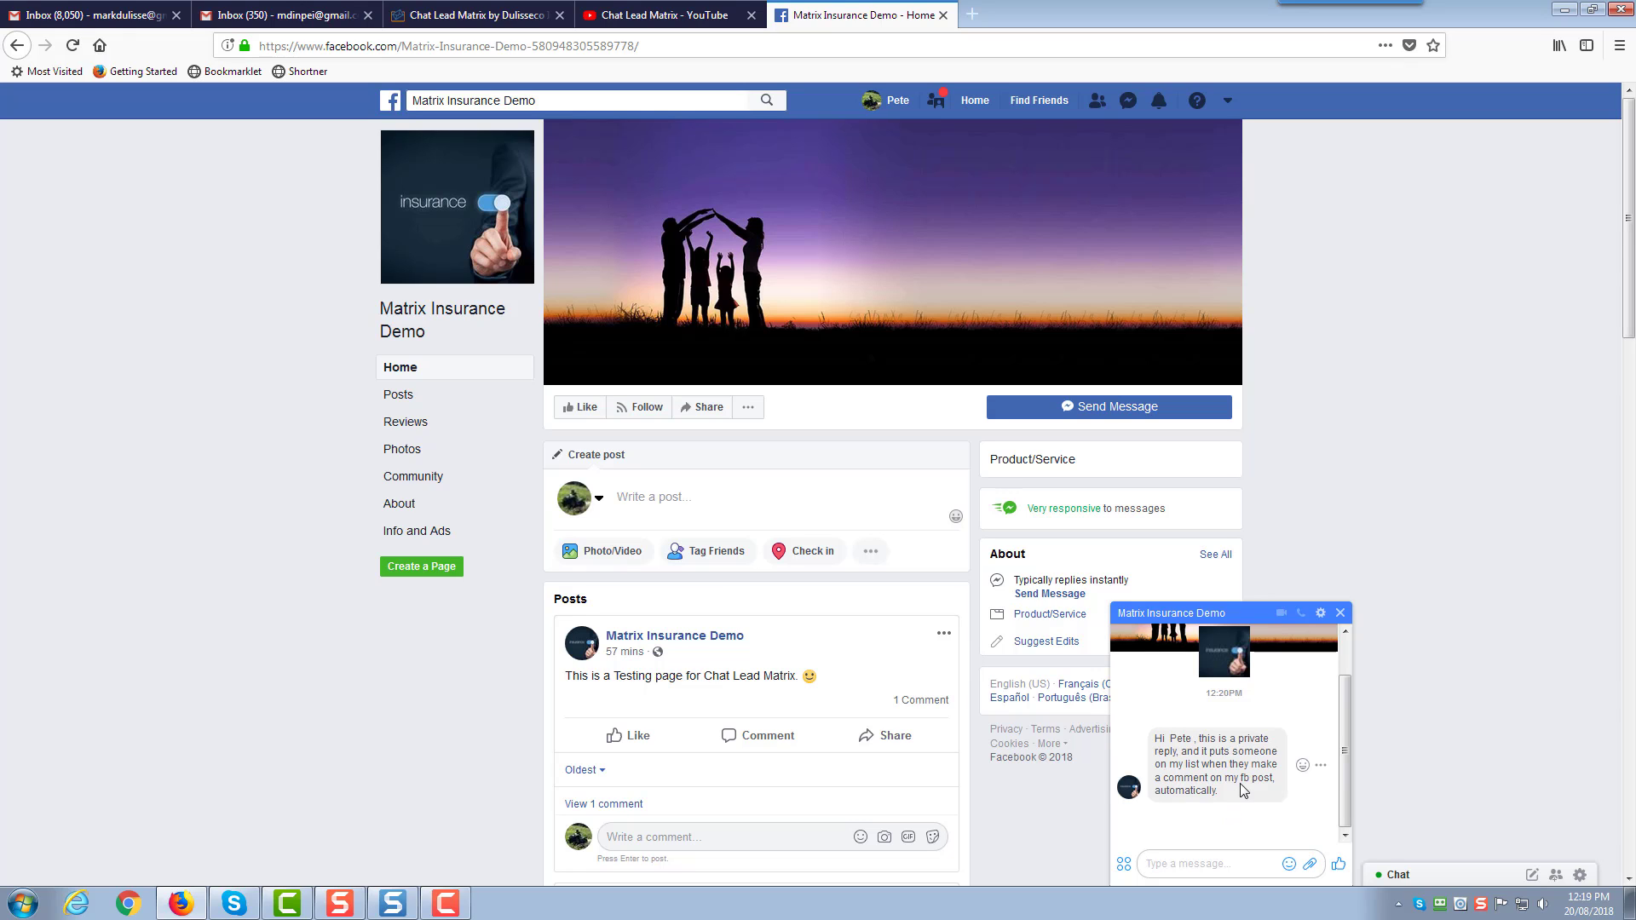
scroll(1242, 779, "up", 1)
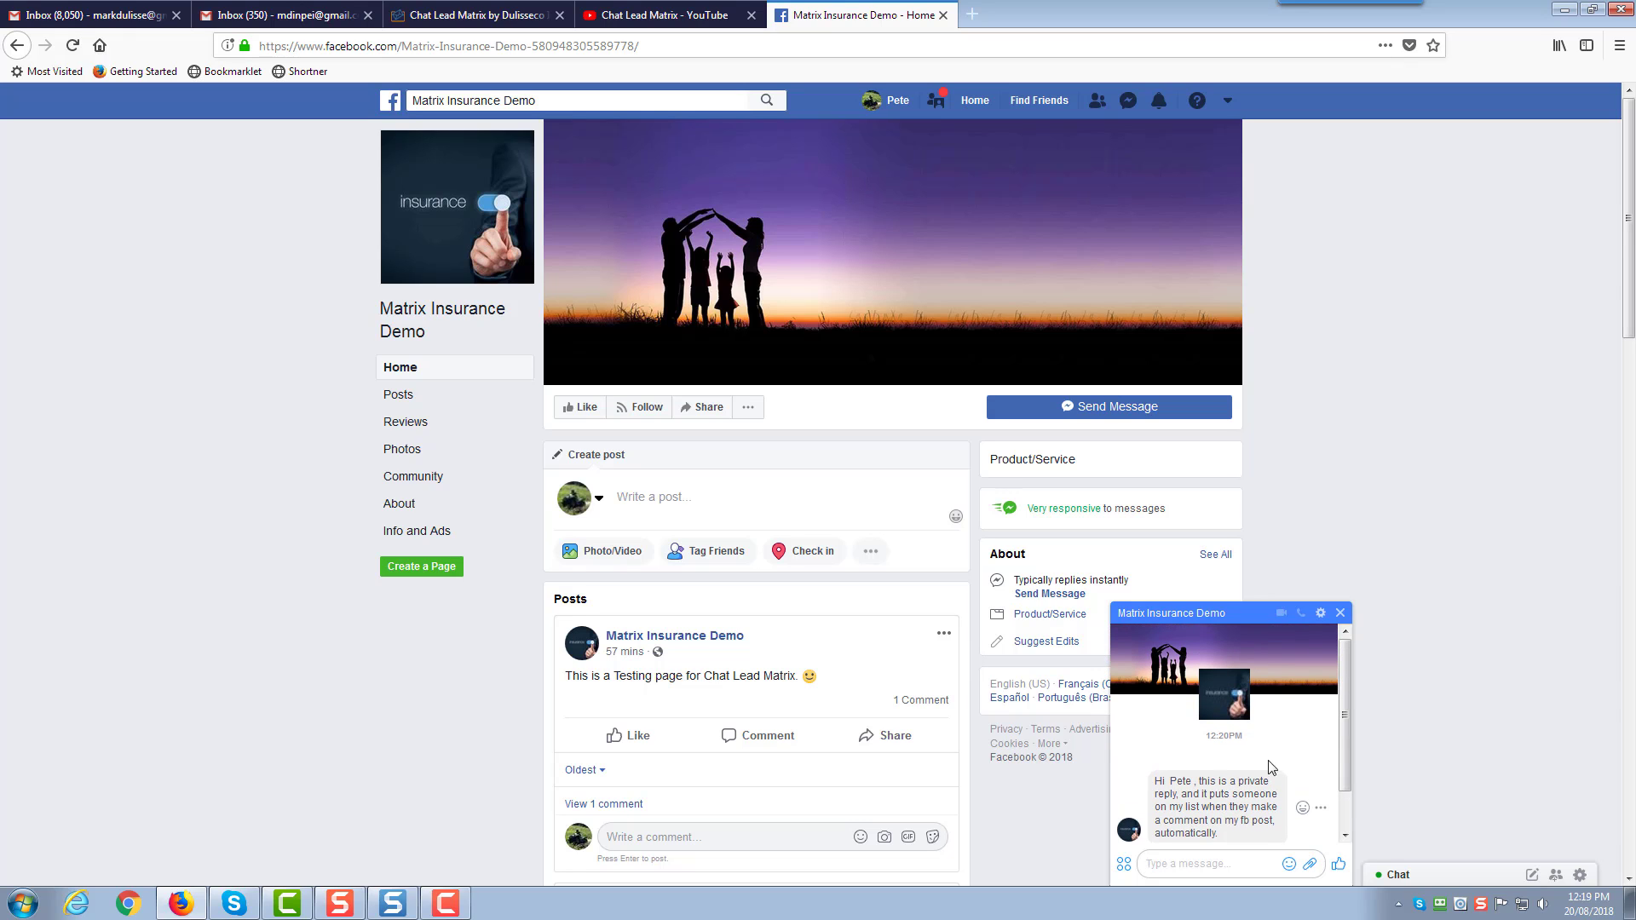
scroll(491, 673, "down", 2)
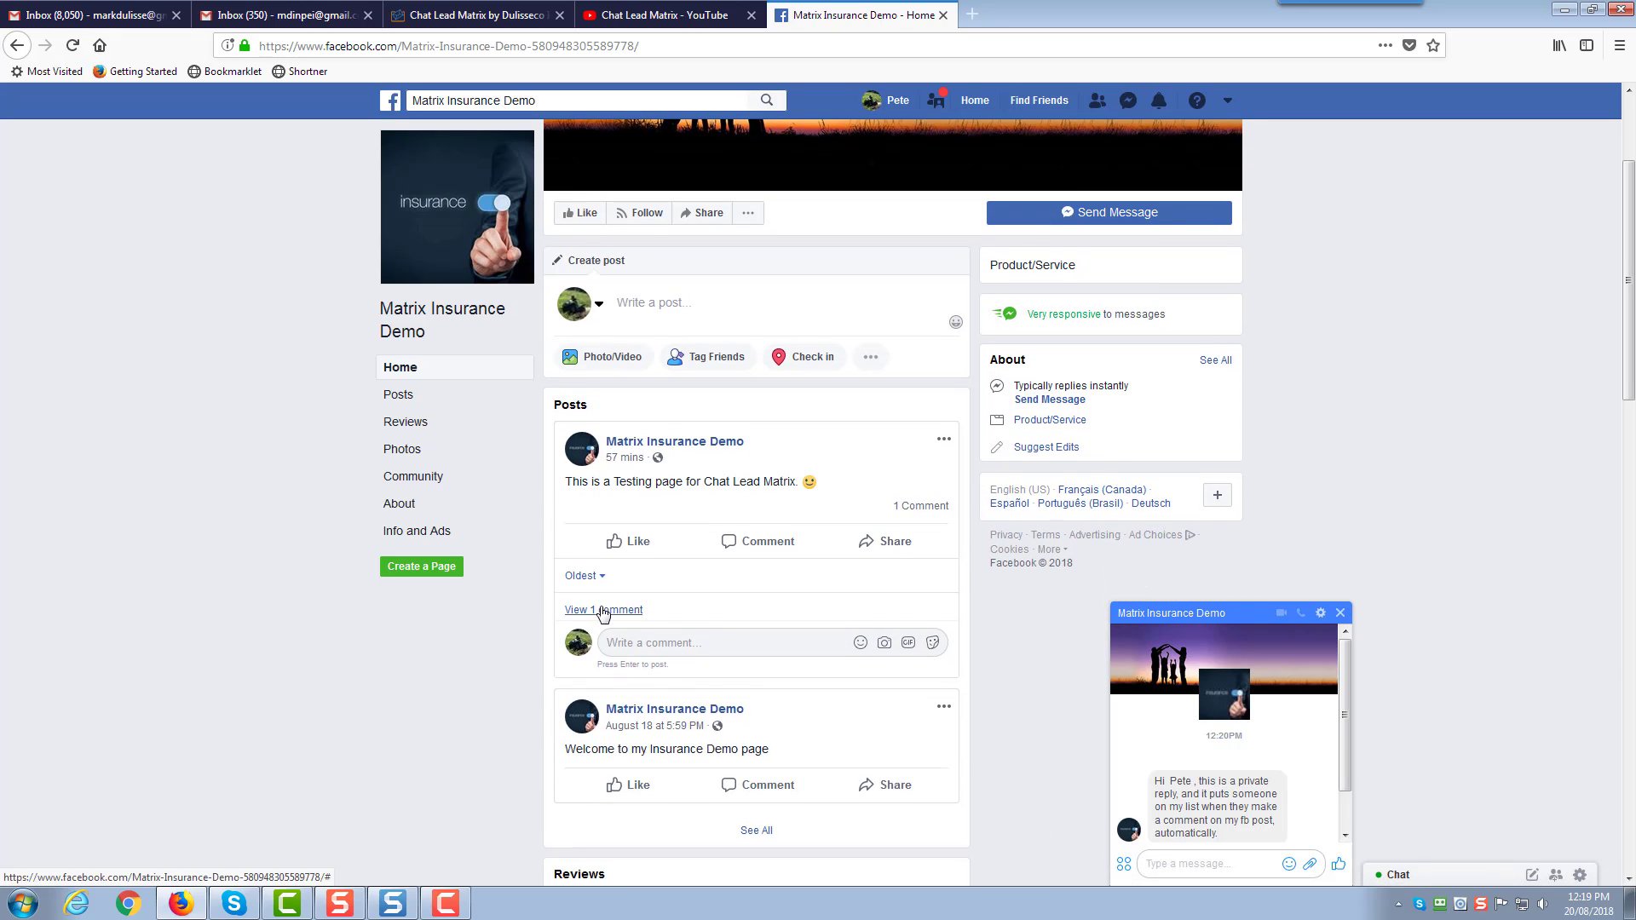
left_click(602, 611)
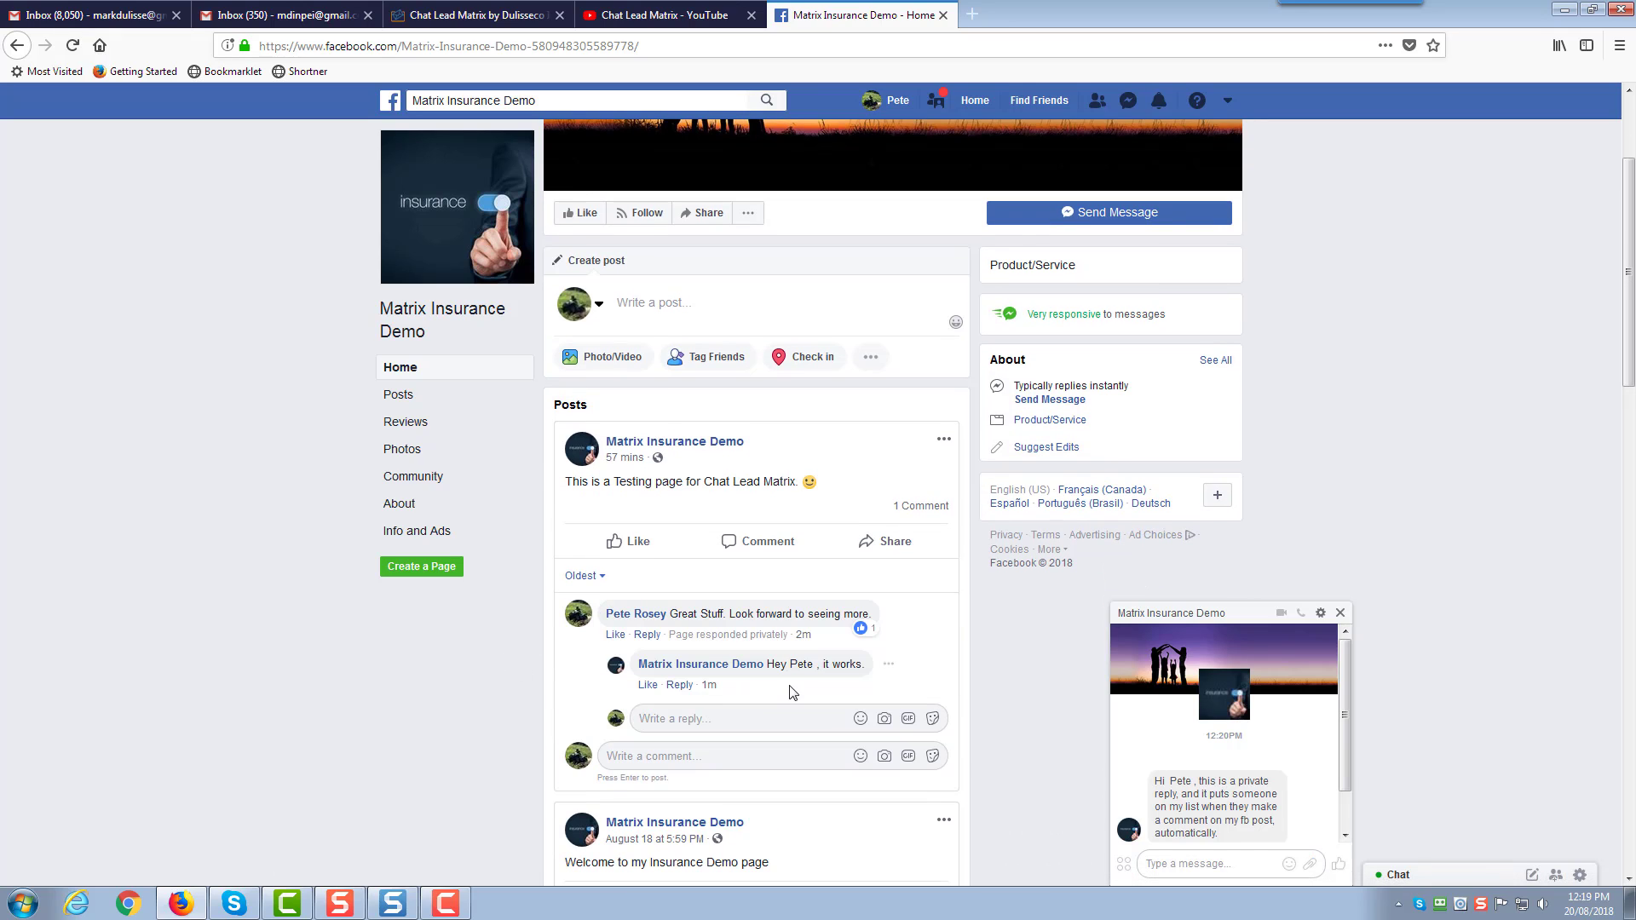
mouse_move(862, 631)
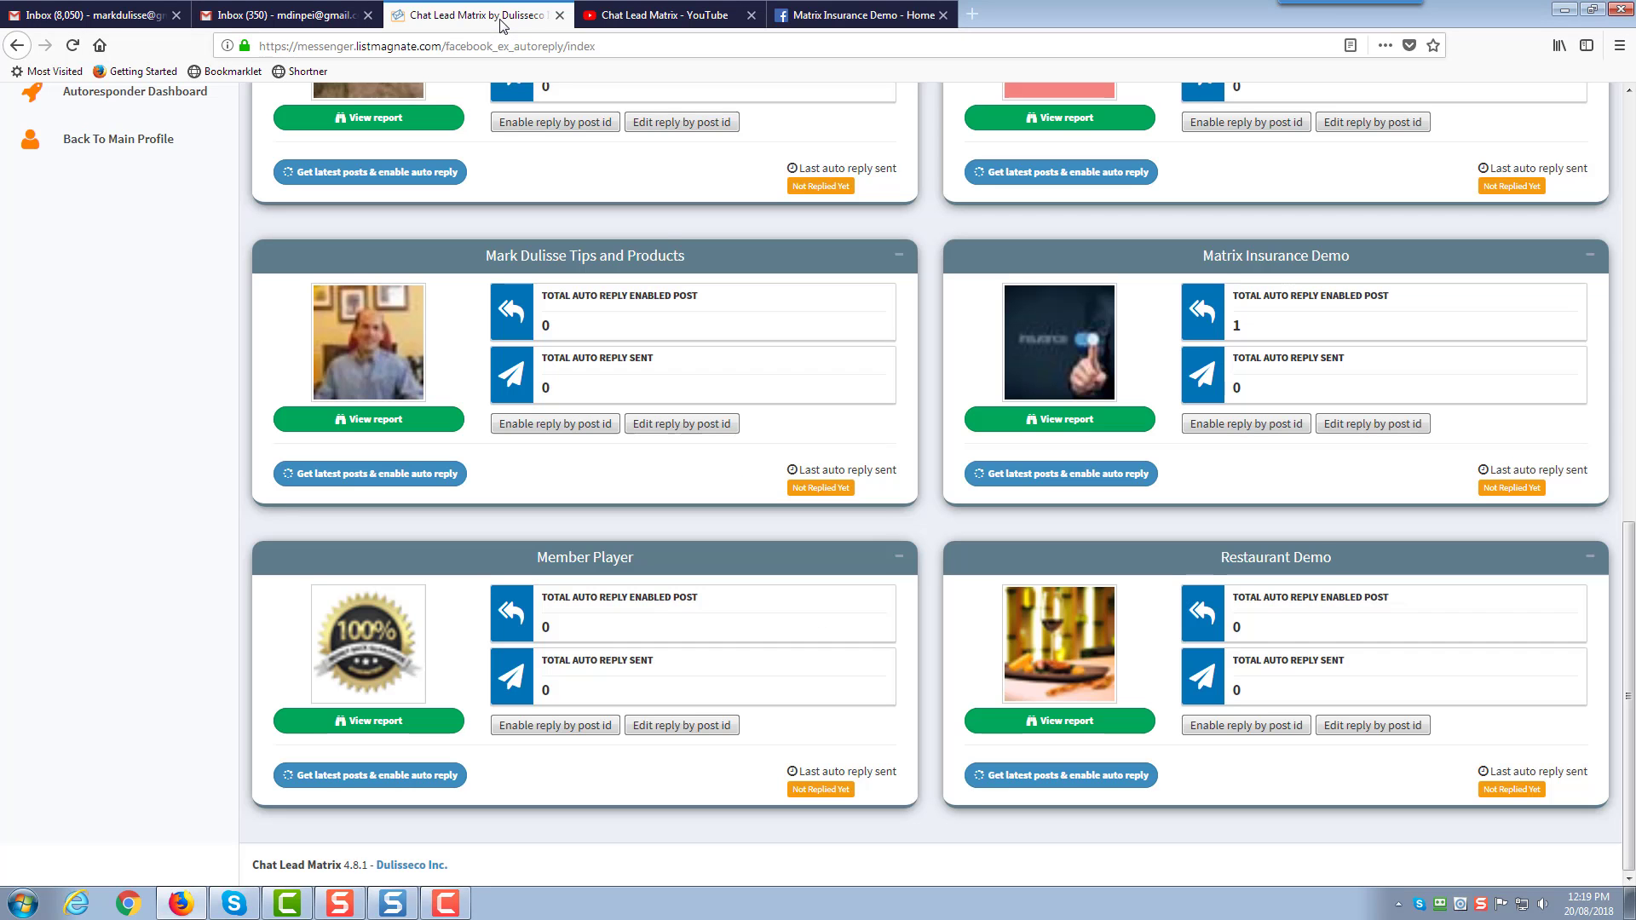
Scan the Matrix Insurance Demo inbox from Facebook Lead > Import Lead to import new leads
left_click(501, 15)
scroll(1172, 664, "up", 3)
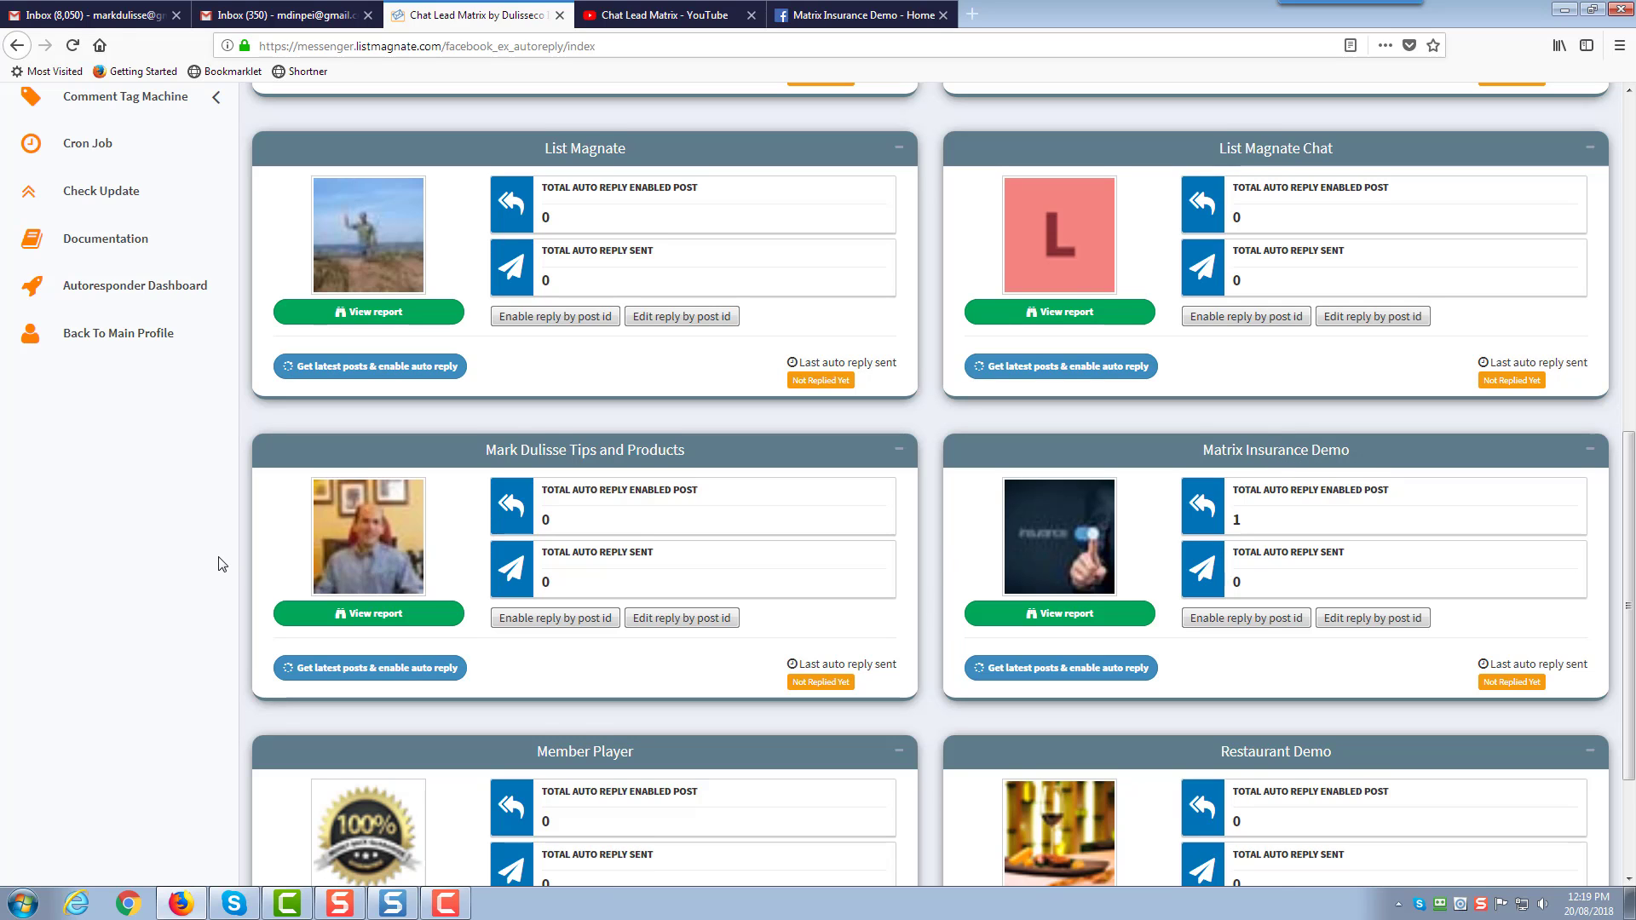
scroll(220, 564, "up", 10)
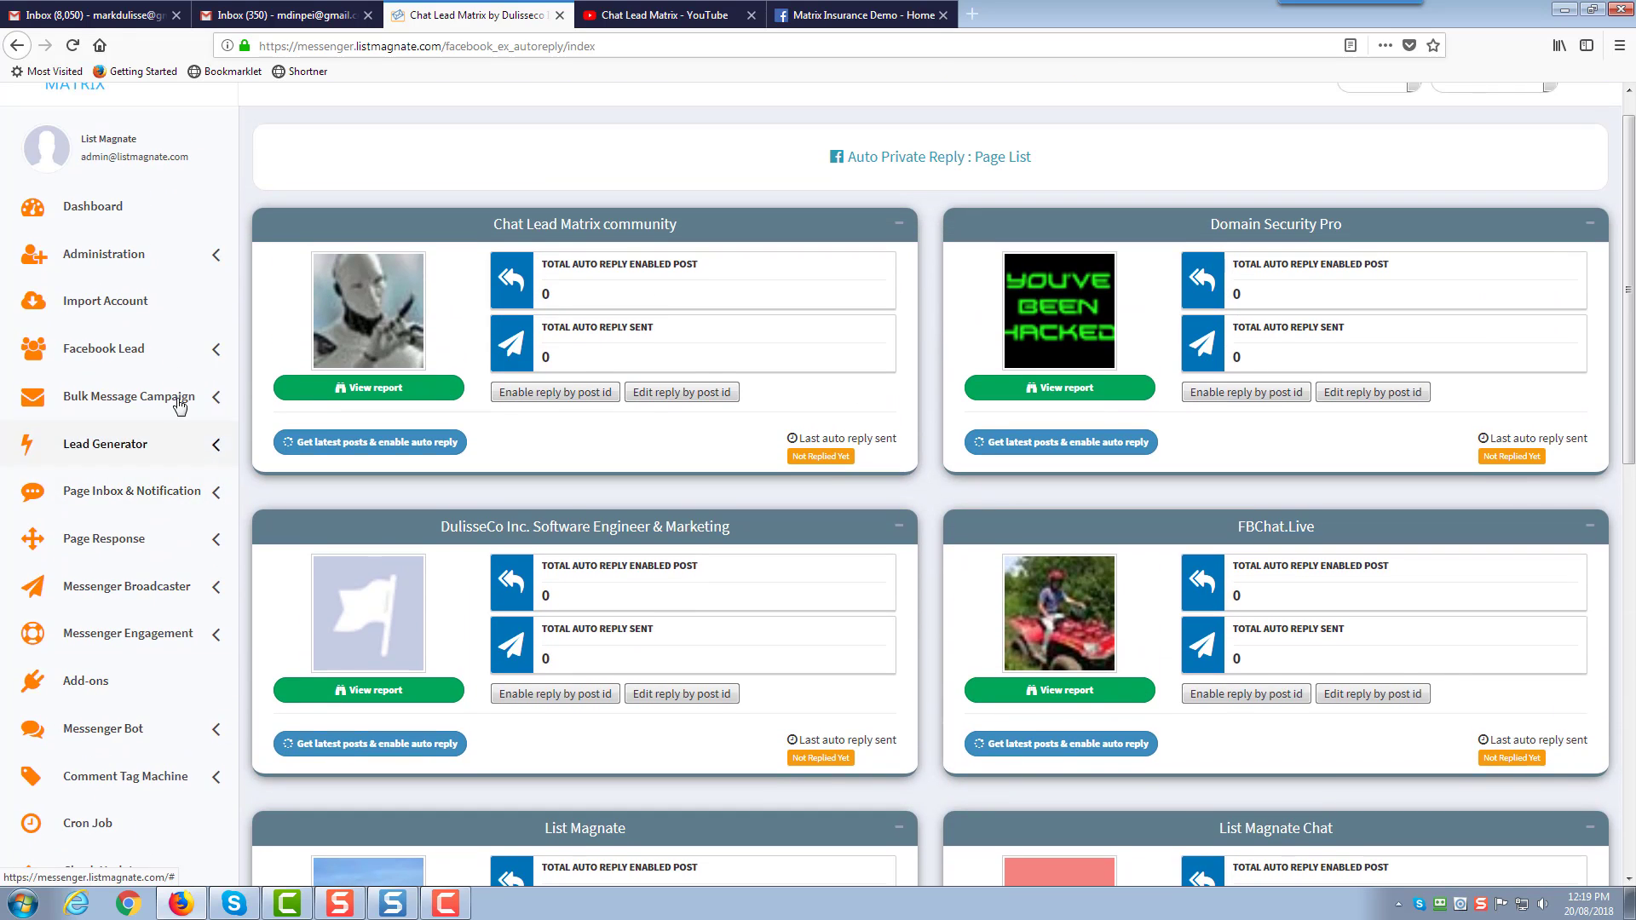
left_click(208, 350)
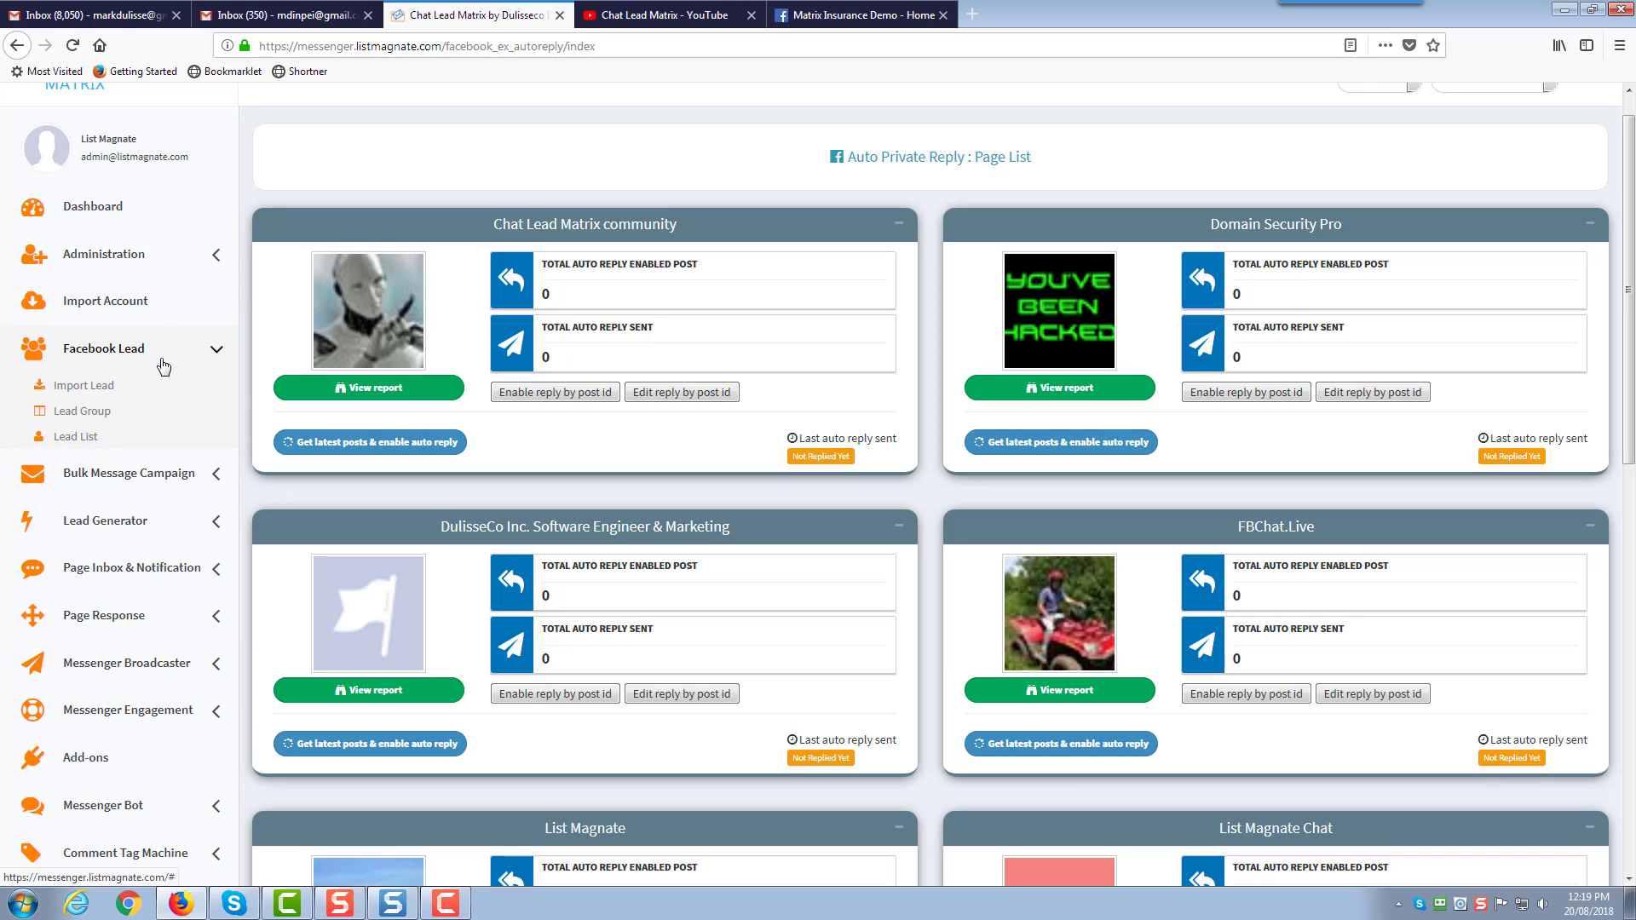
left_click(81, 388)
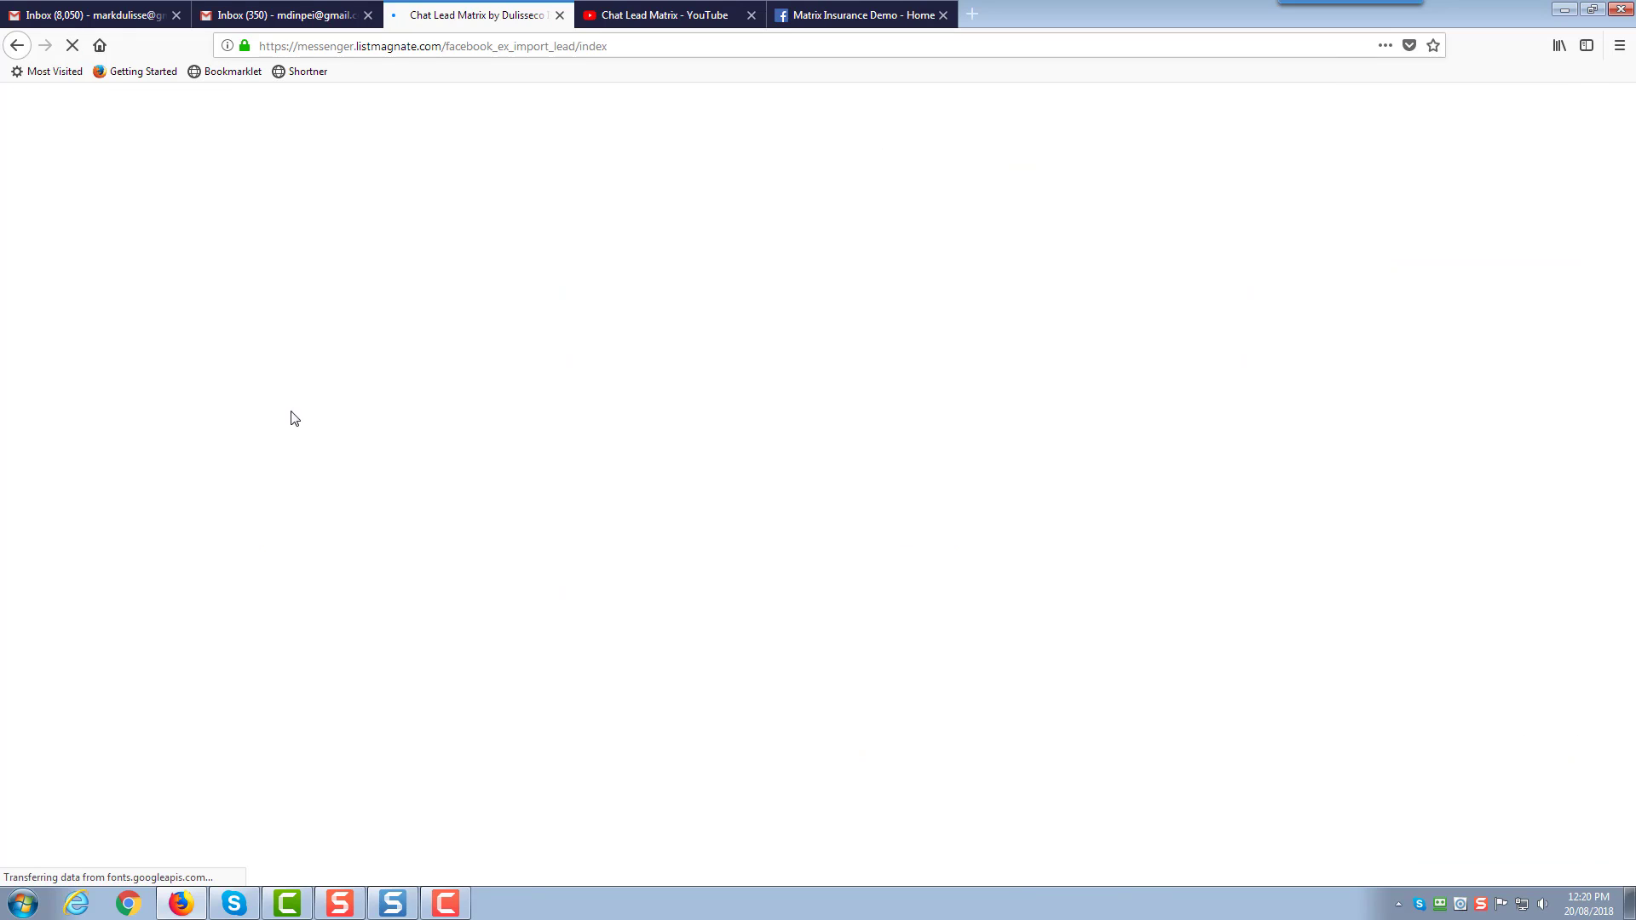
scroll(611, 618, "down", 5)
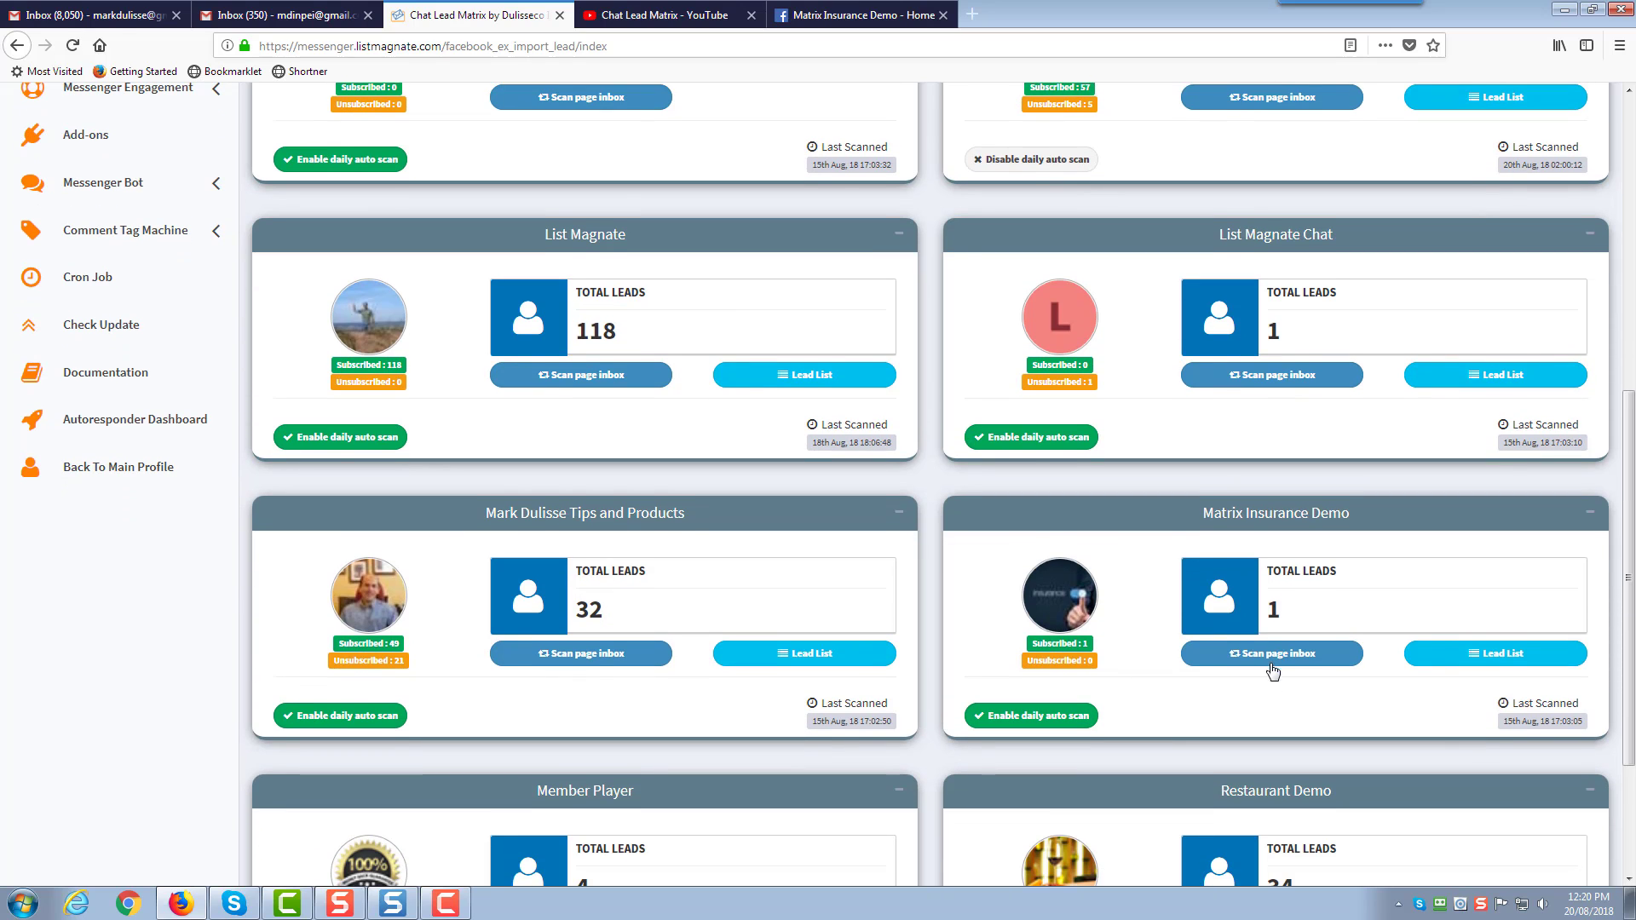
left_click(1272, 654)
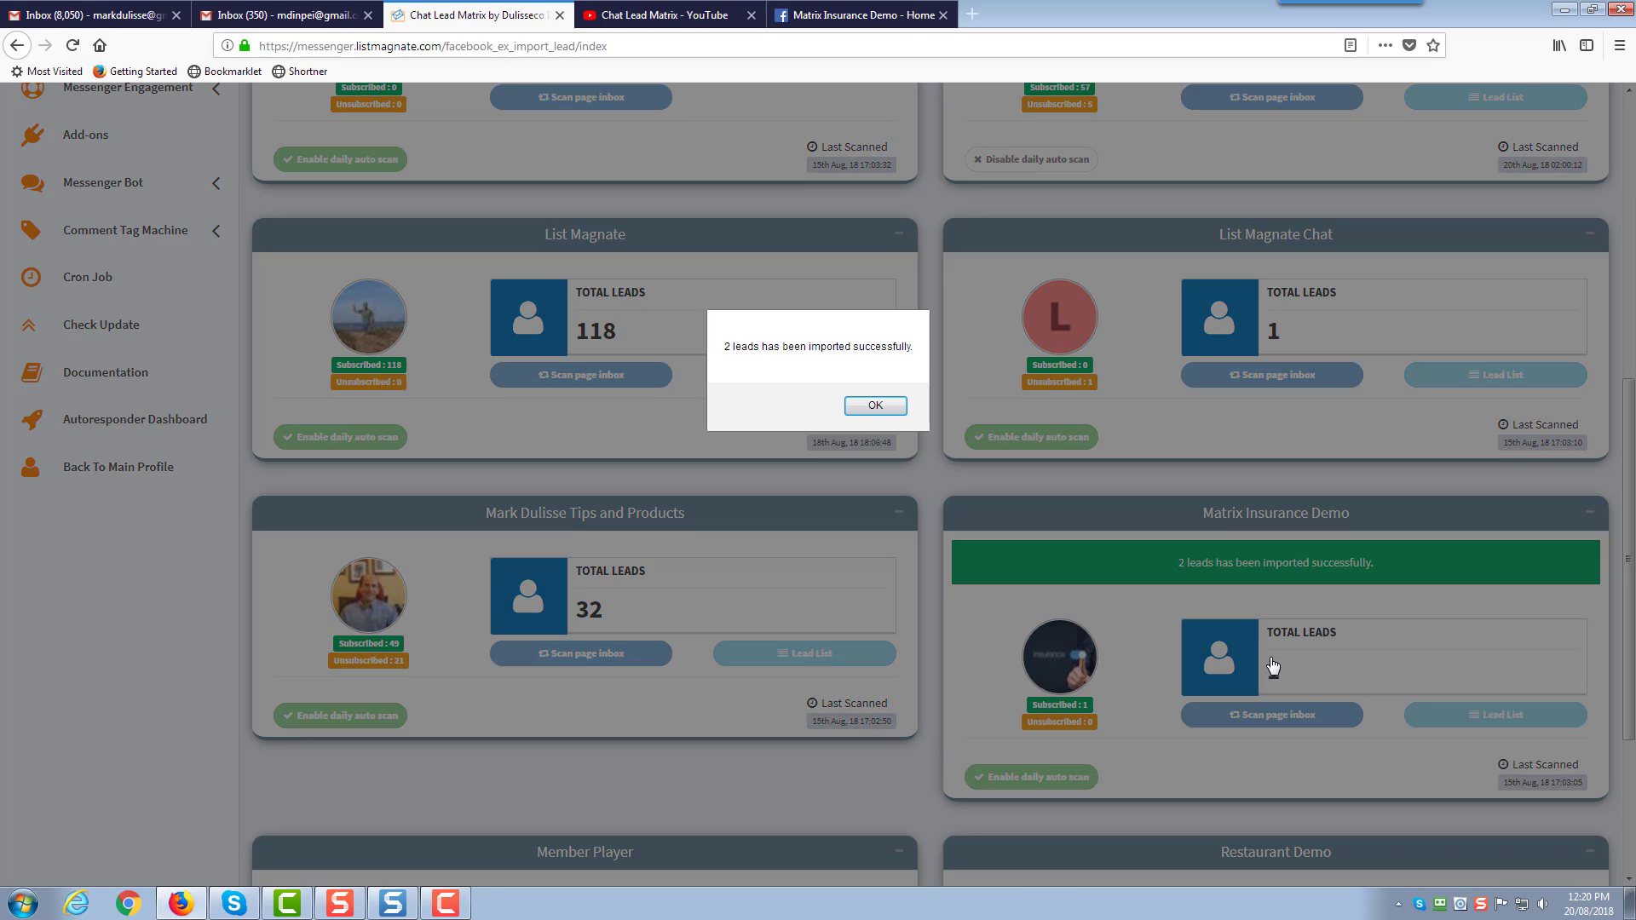
left_click(877, 408)
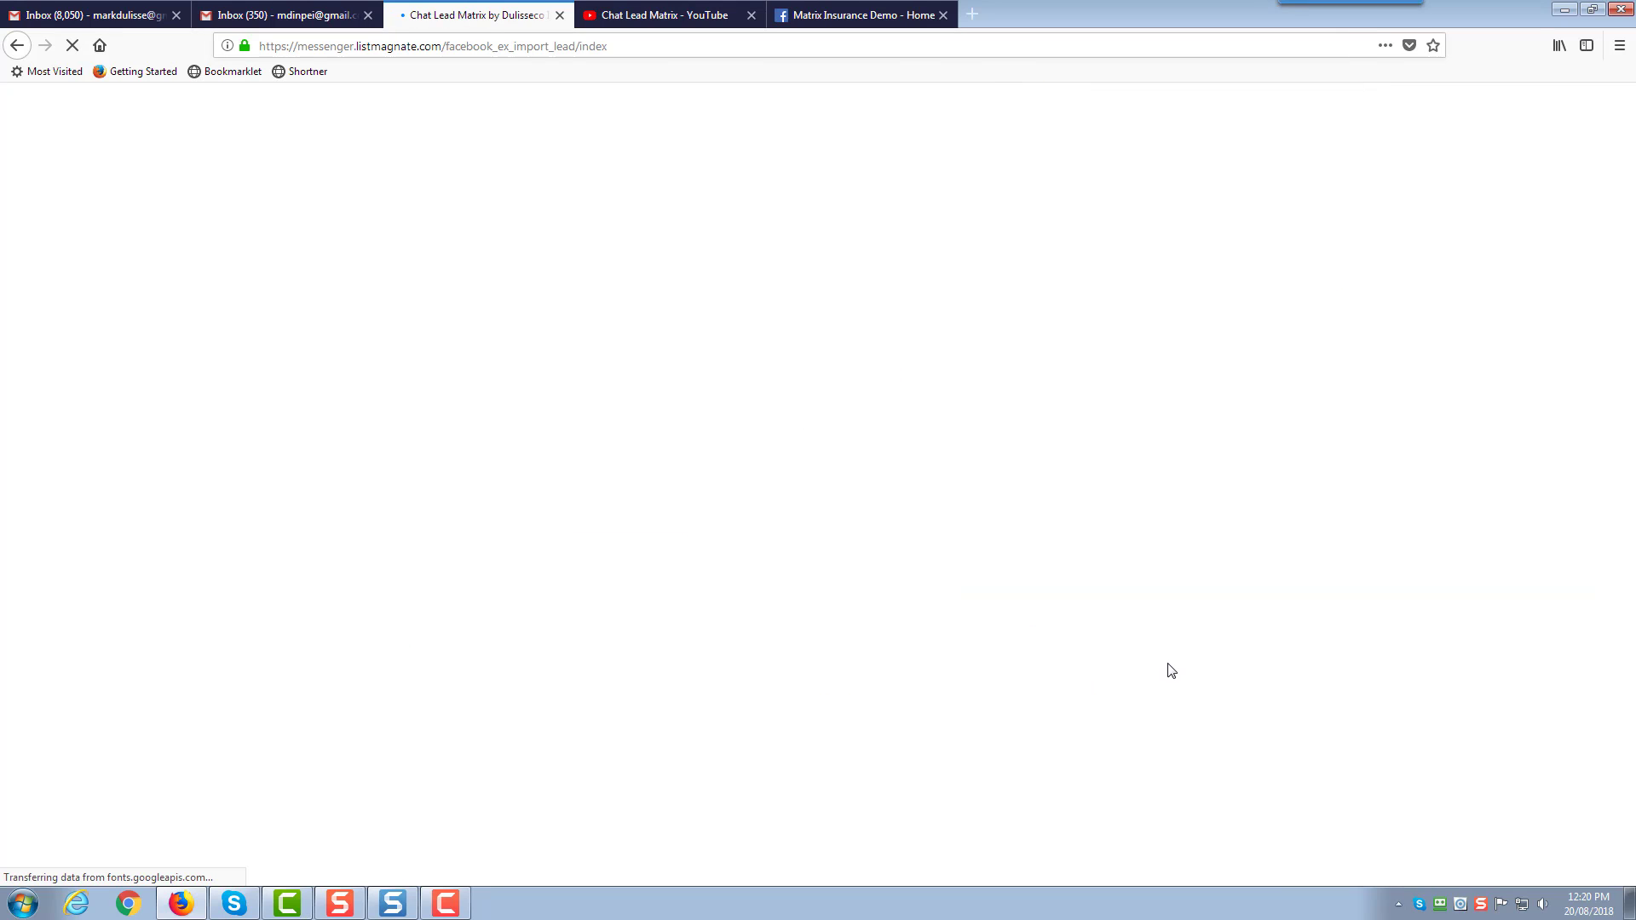
Check the Matrix Insurance Demo lead list showing both leads, then close it
scroll(1174, 665, "down", 4)
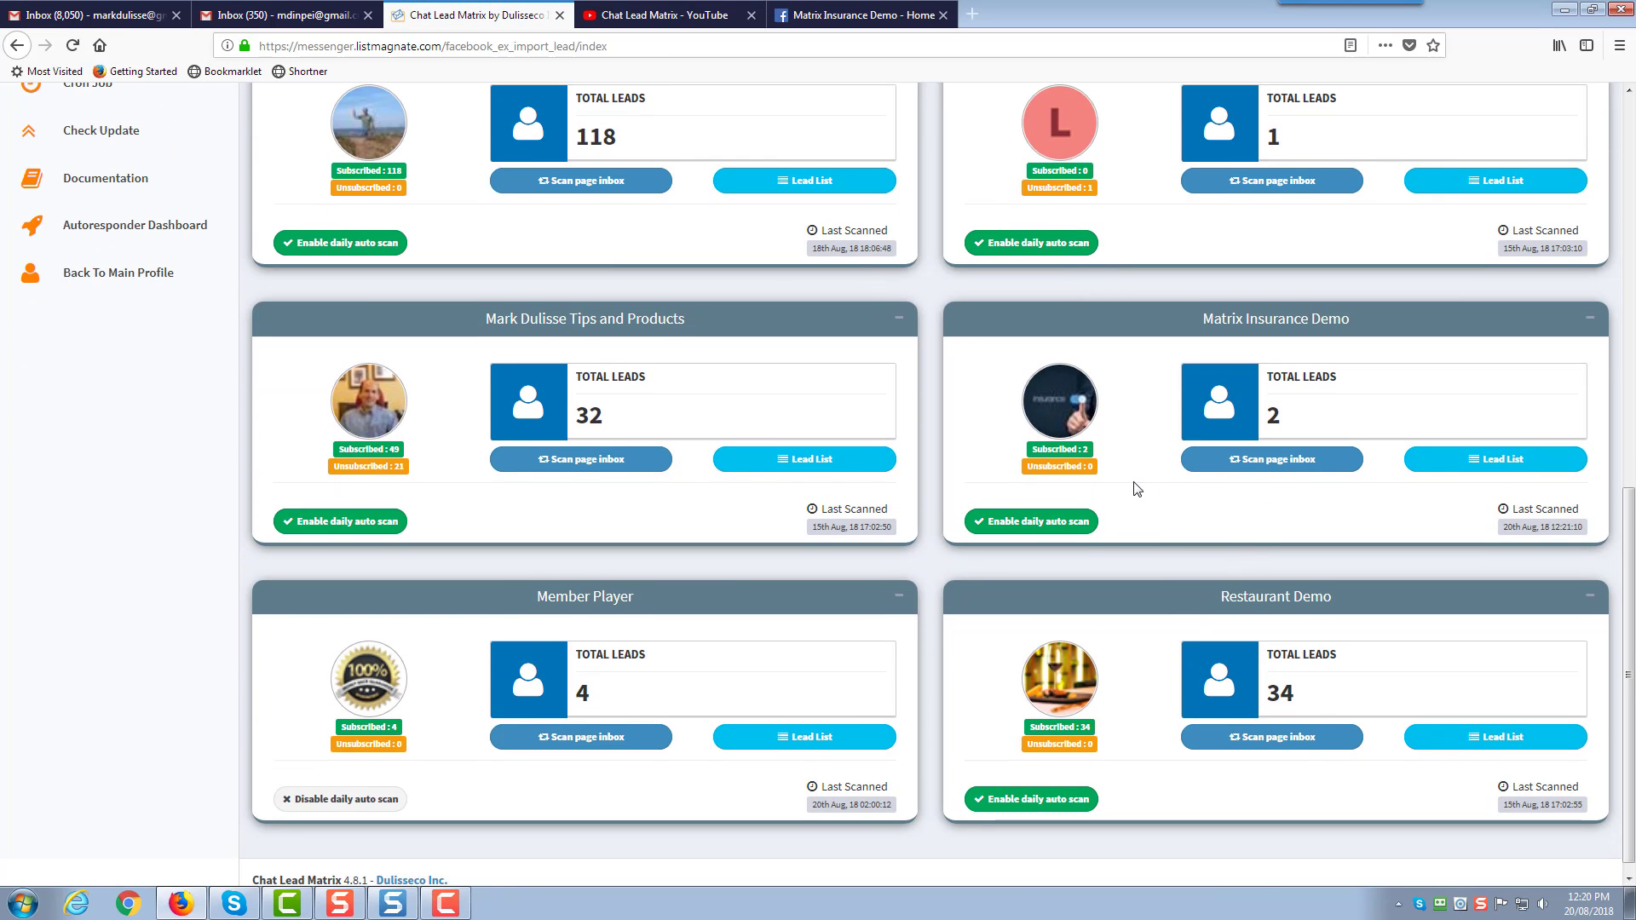
left_click(1474, 465)
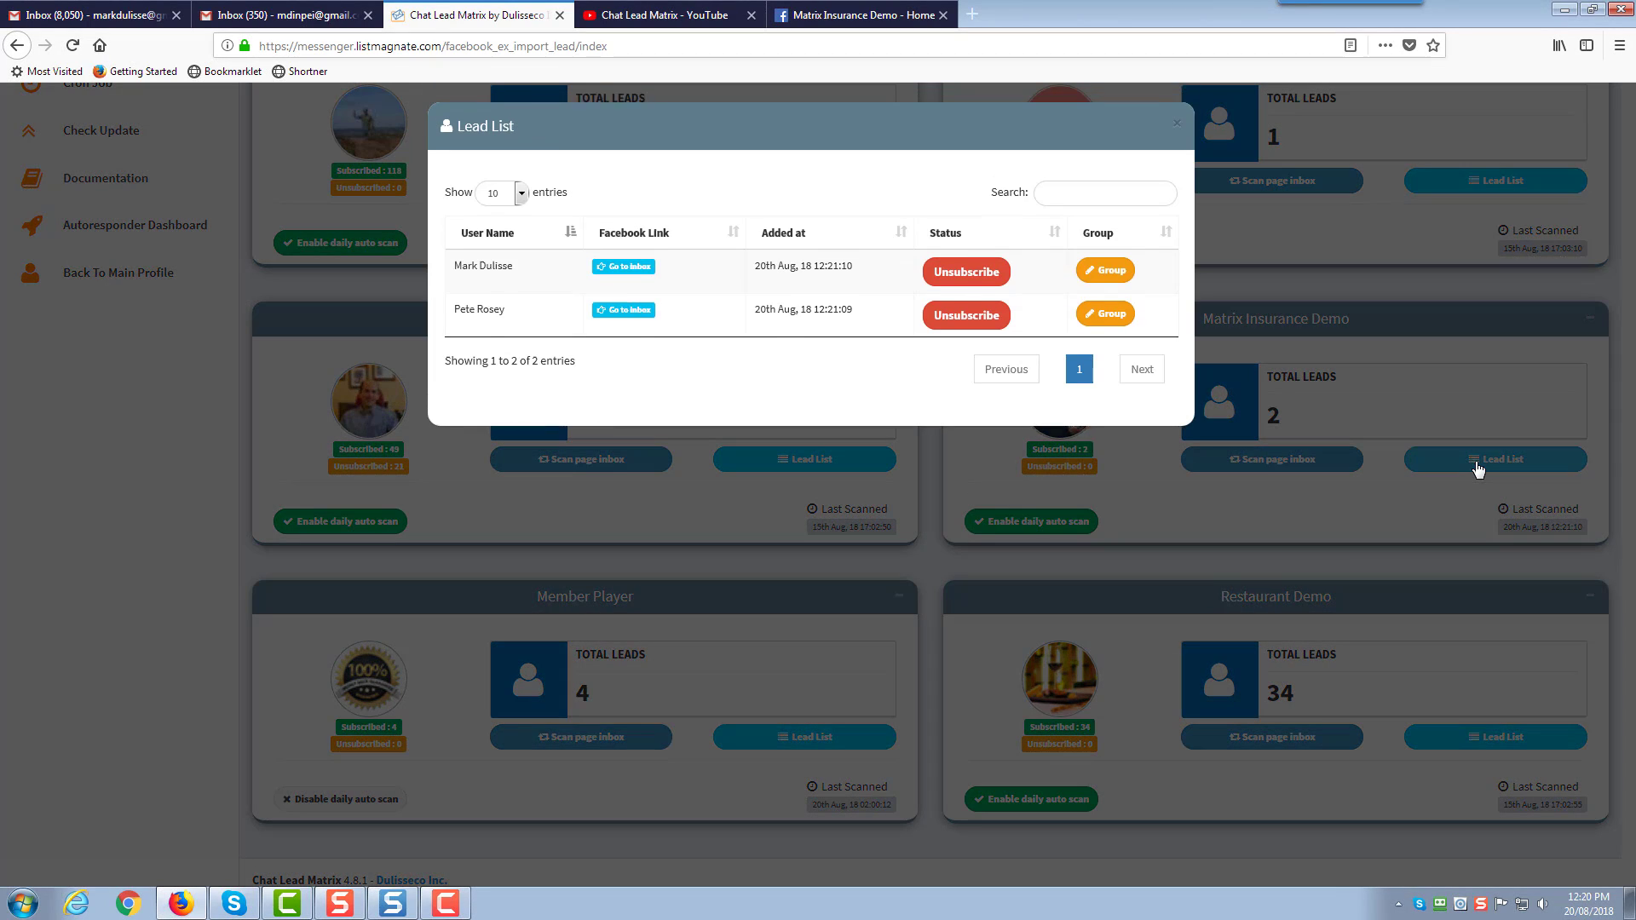
left_click_drag(519, 324, 443, 320)
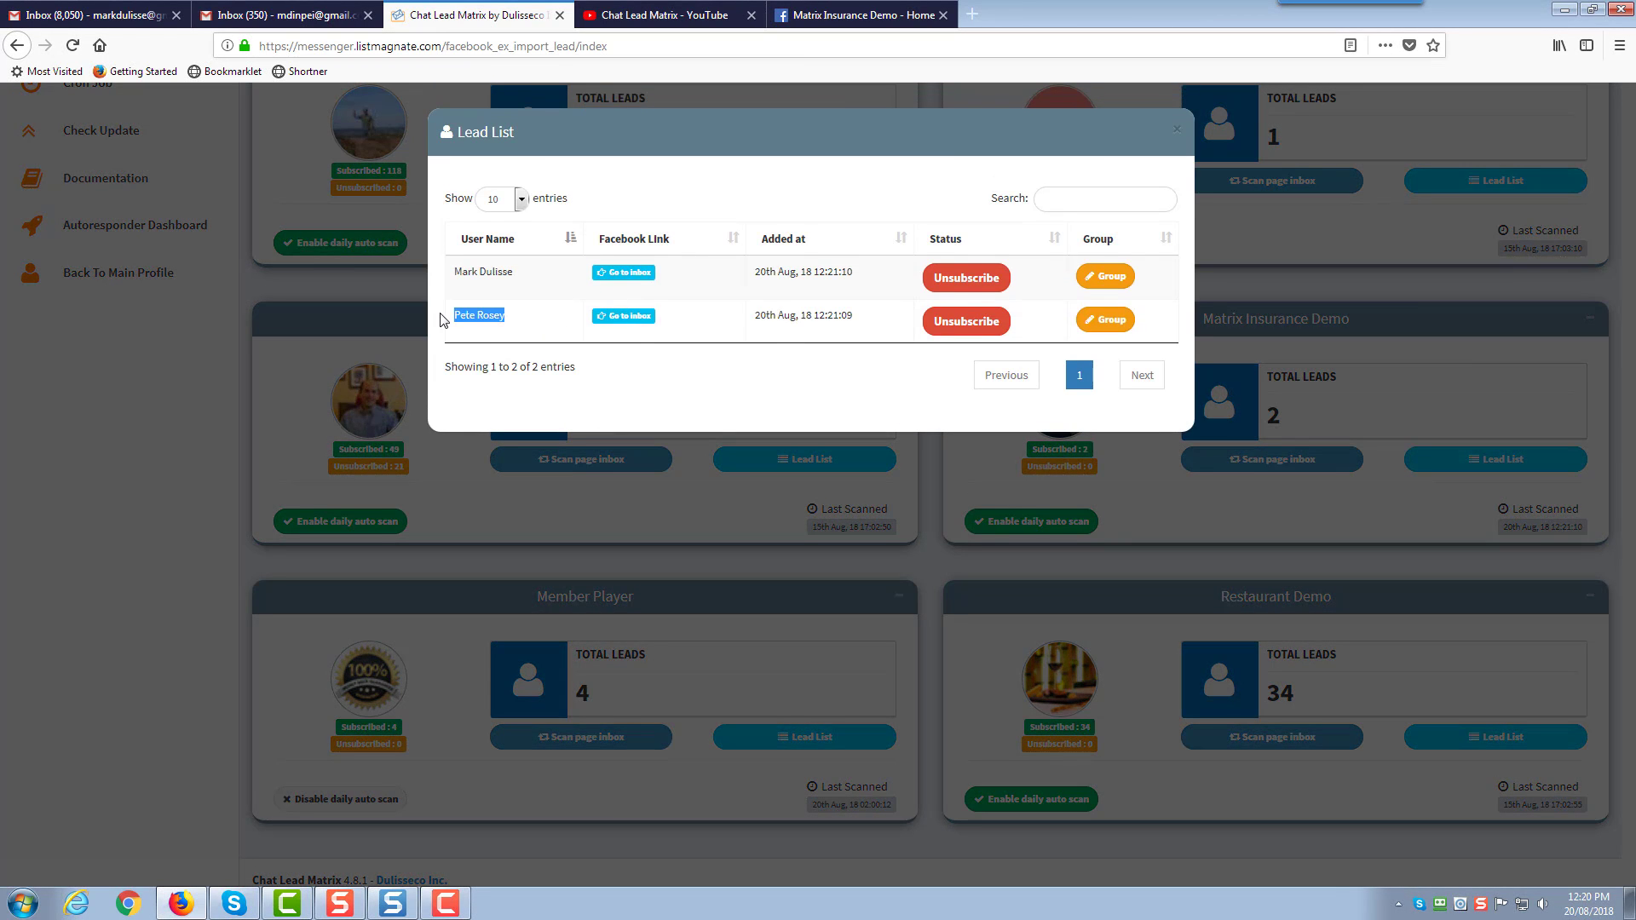
left_click(509, 320)
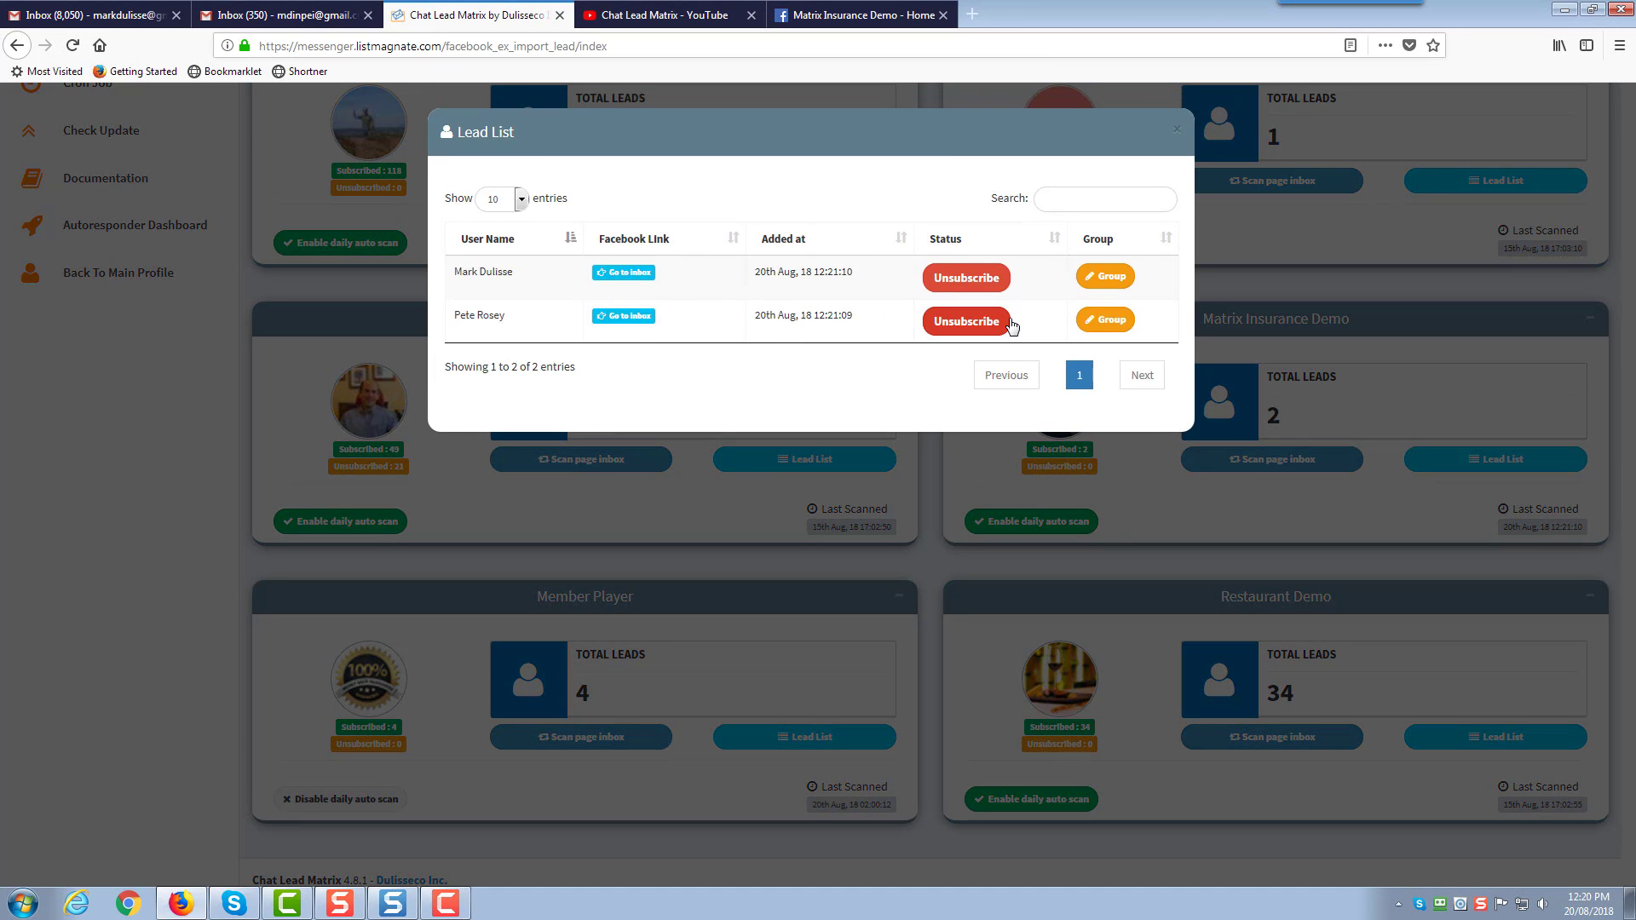
left_click(1171, 131)
scroll(246, 626, "up", 3)
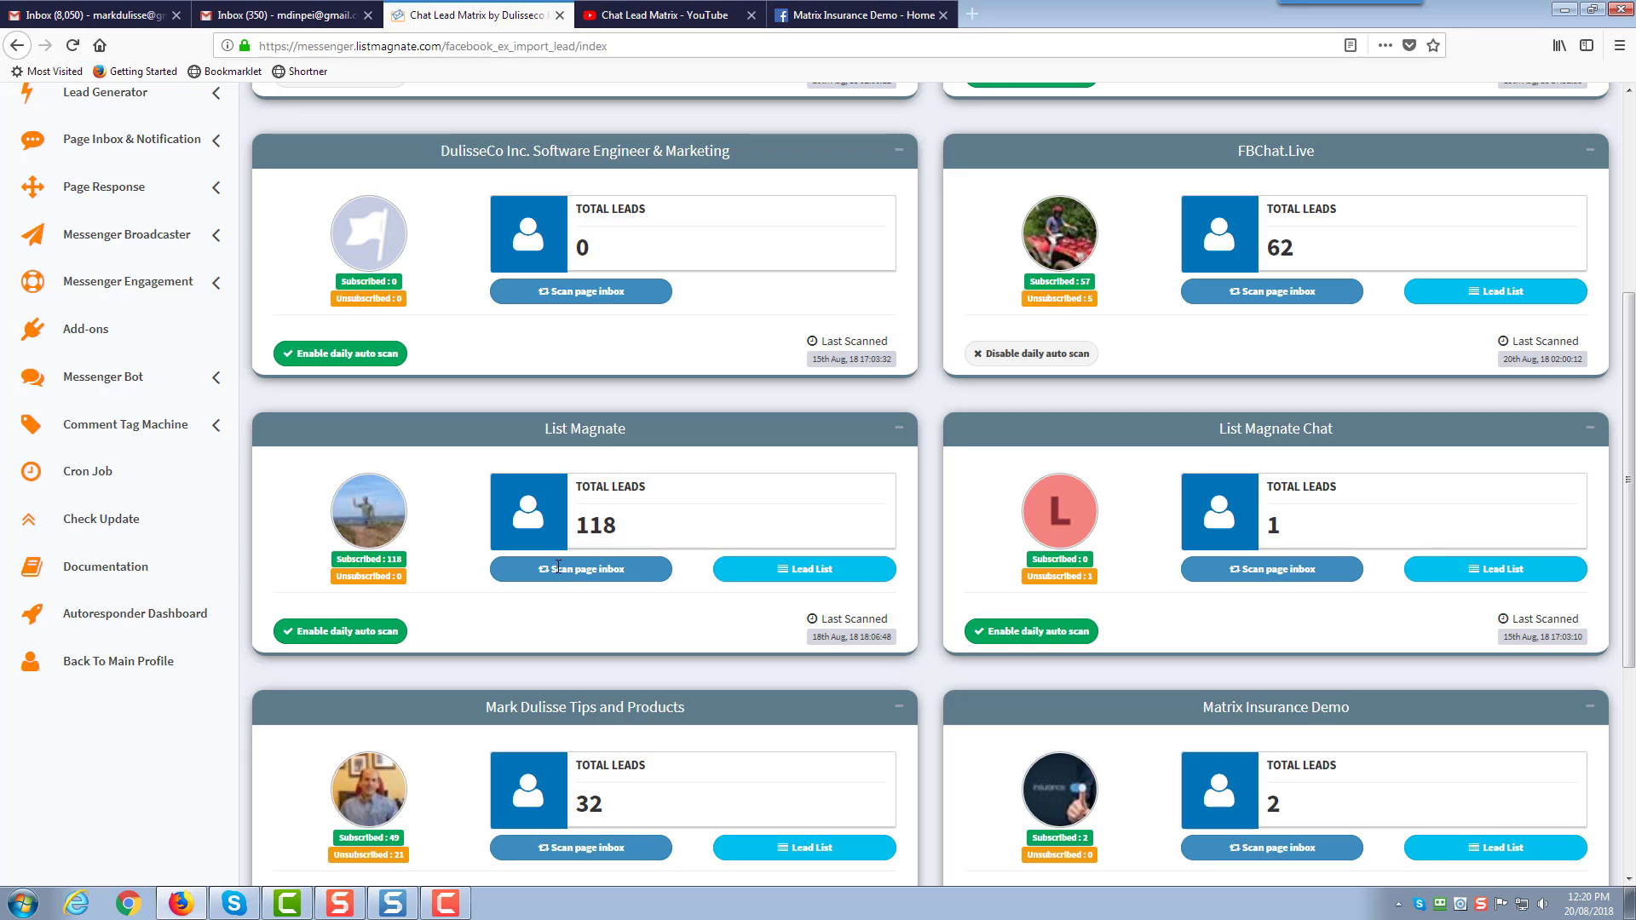
scroll(397, 690, "up", 5)
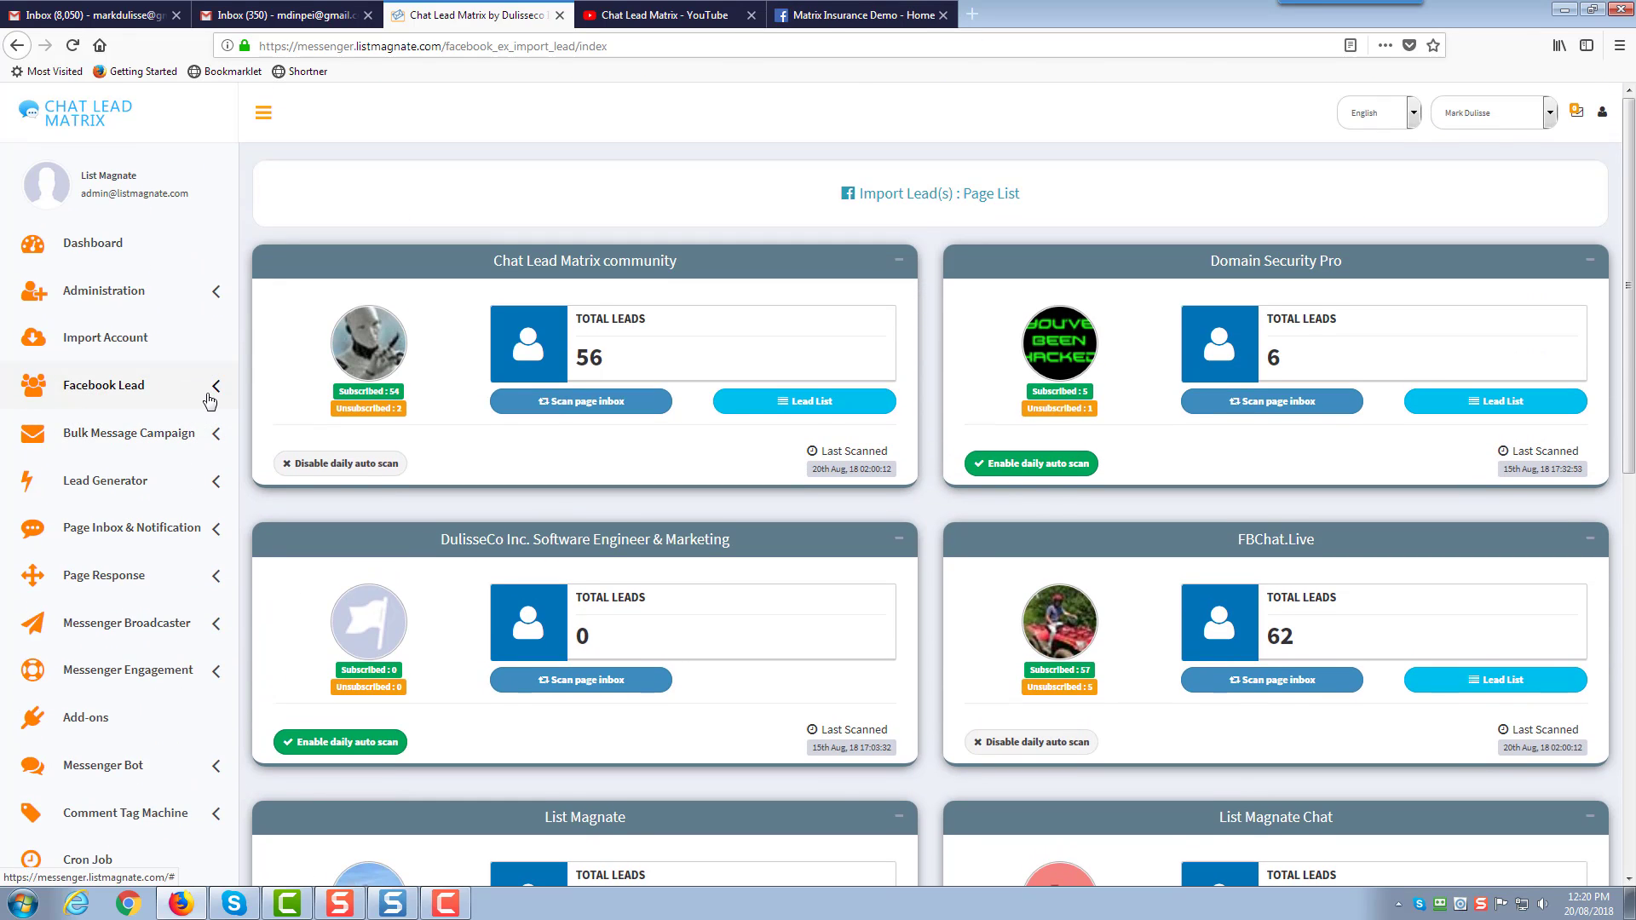
Look through the Lead Generator's auto private reply page list
left_click(118, 482)
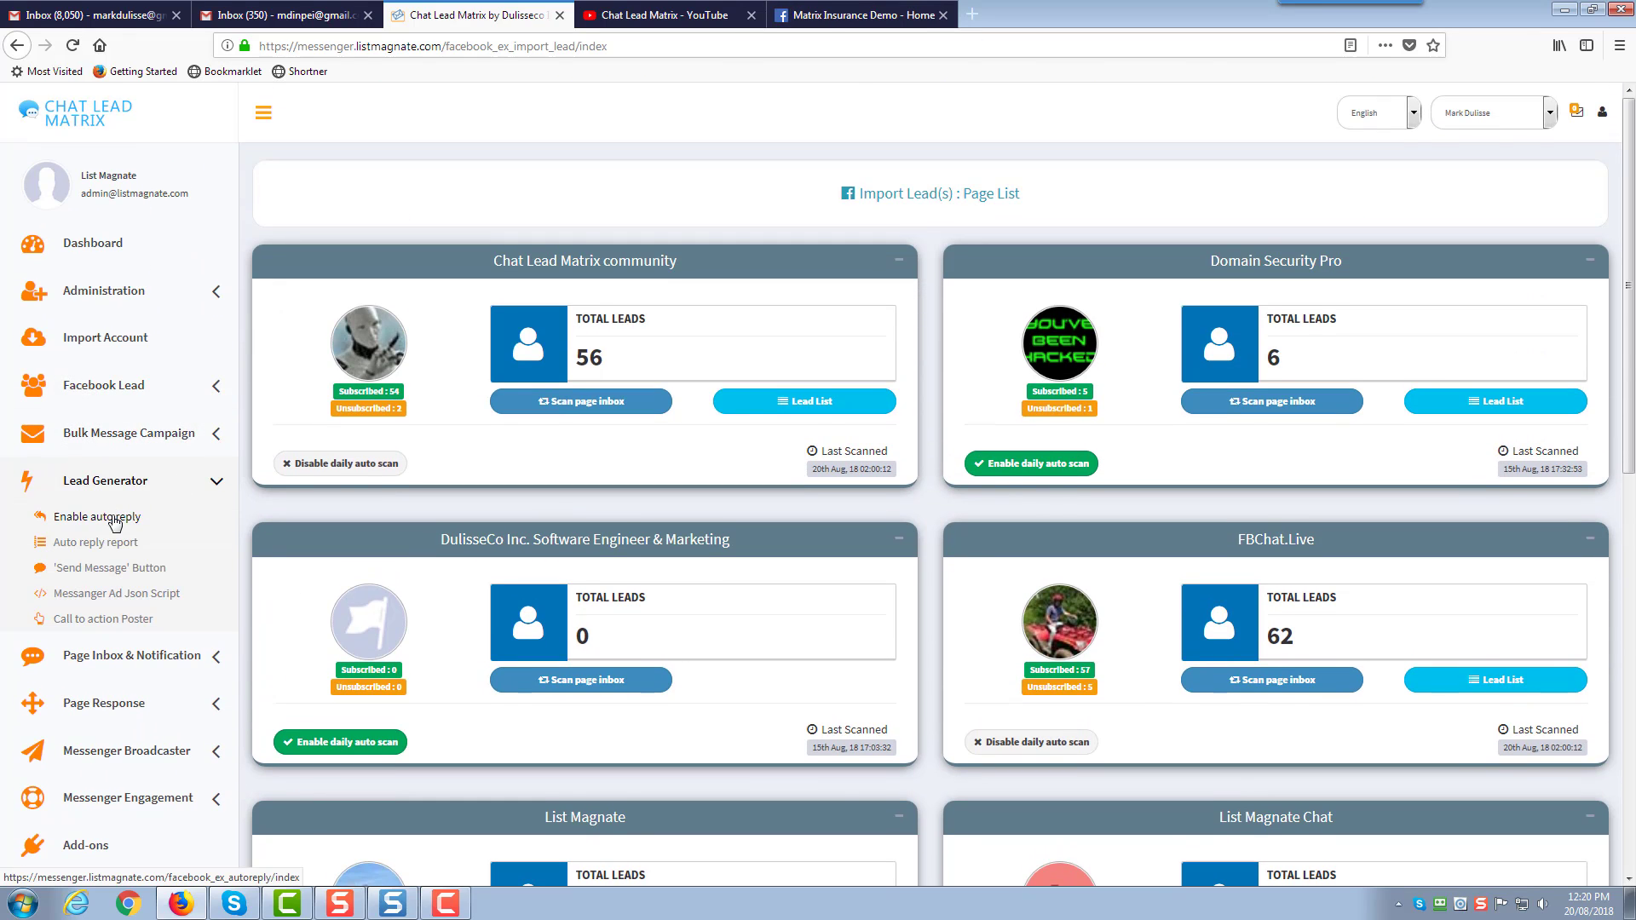
left_click(120, 515)
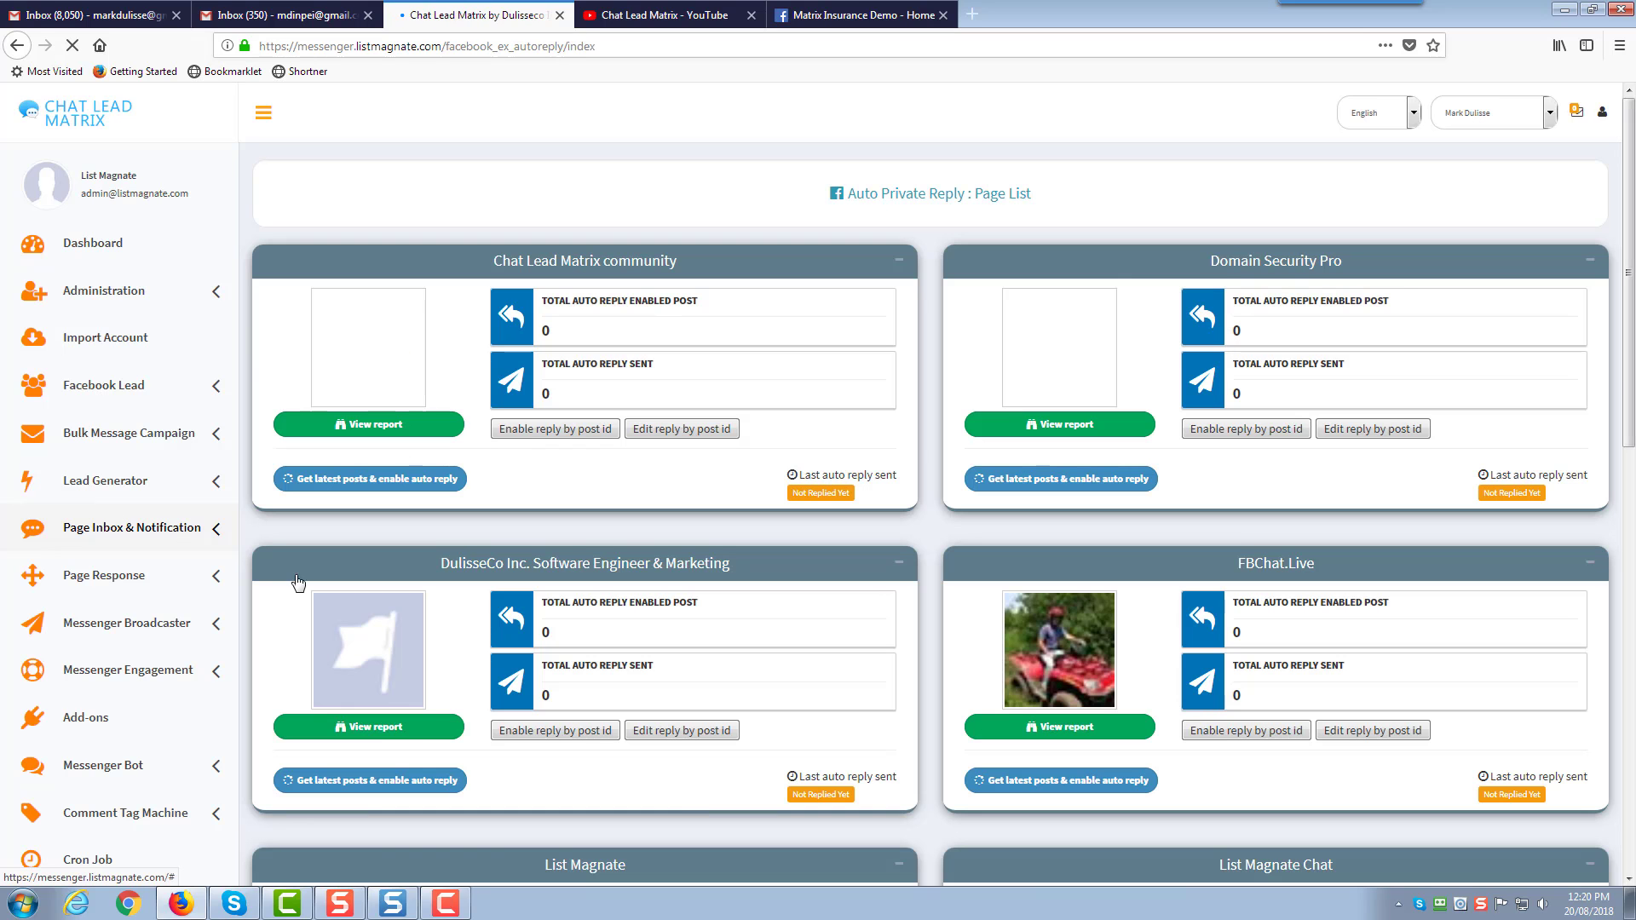
scroll(412, 731, "down", 3)
scroll(153, 627, "up", 3)
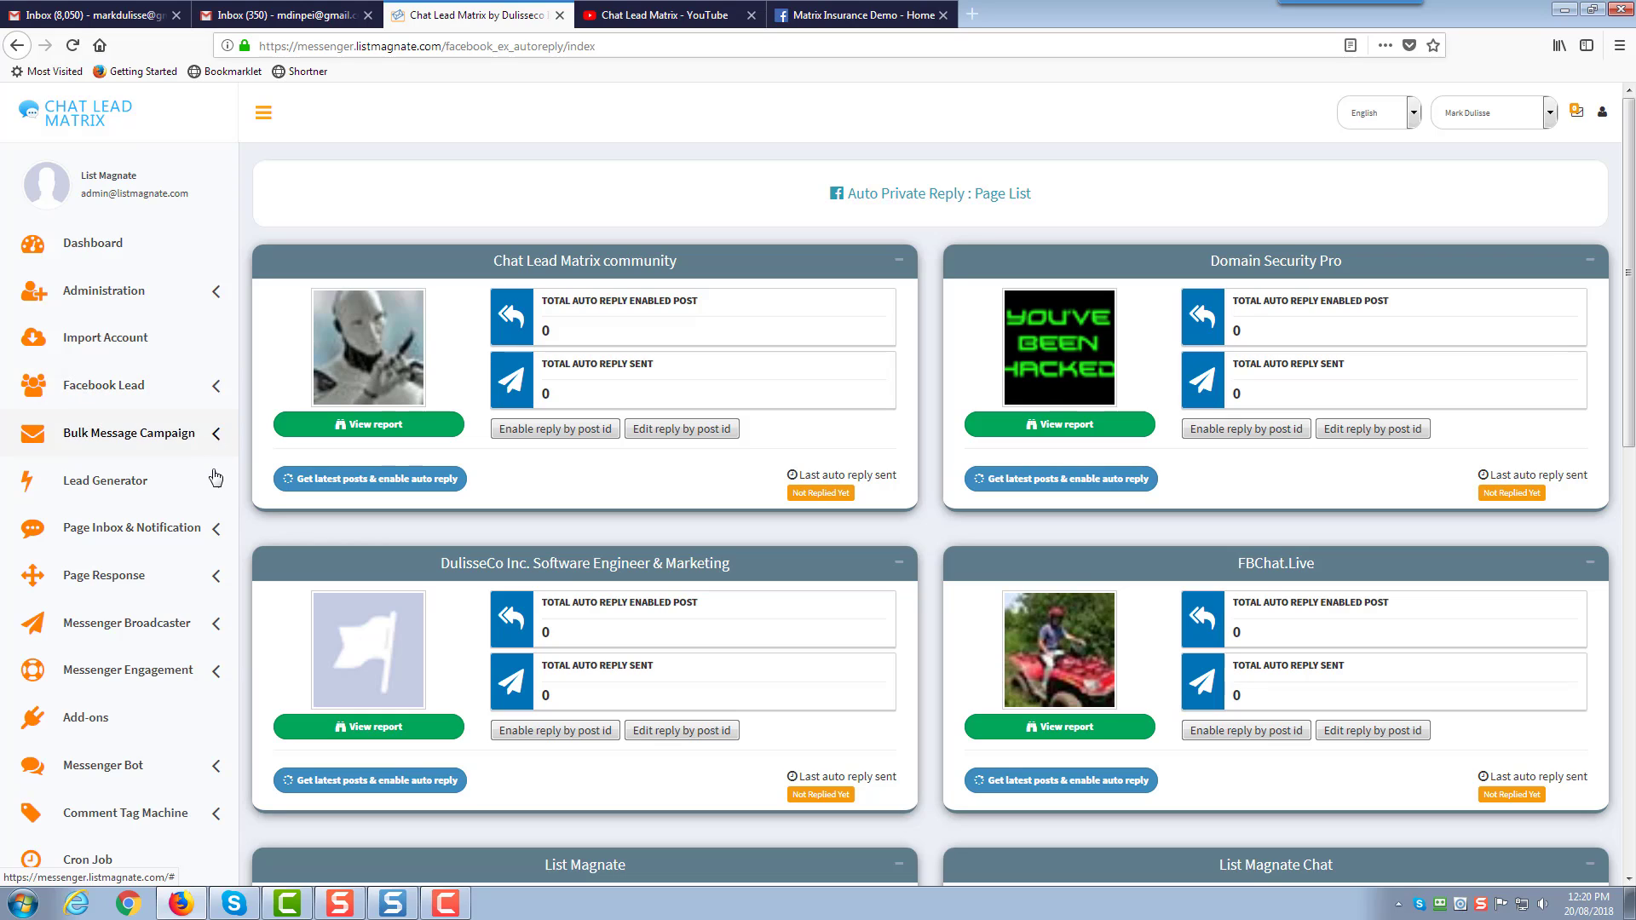
Open the Auto reply report and view the Test Auto Reply campaign's reply details
left_click(214, 487)
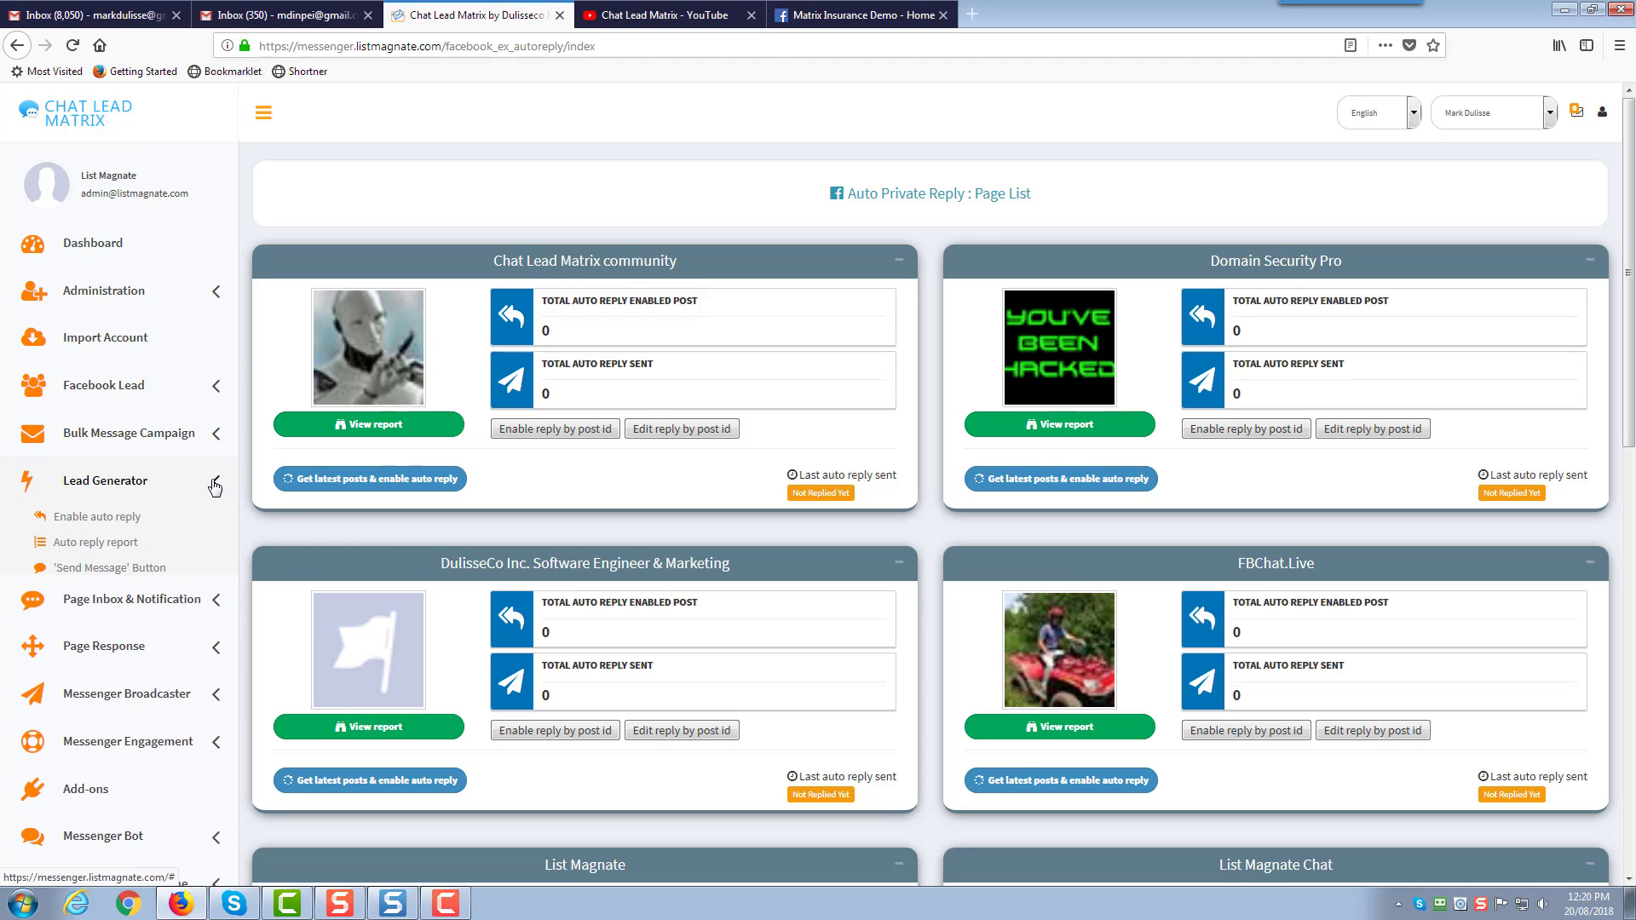
left_click(91, 544)
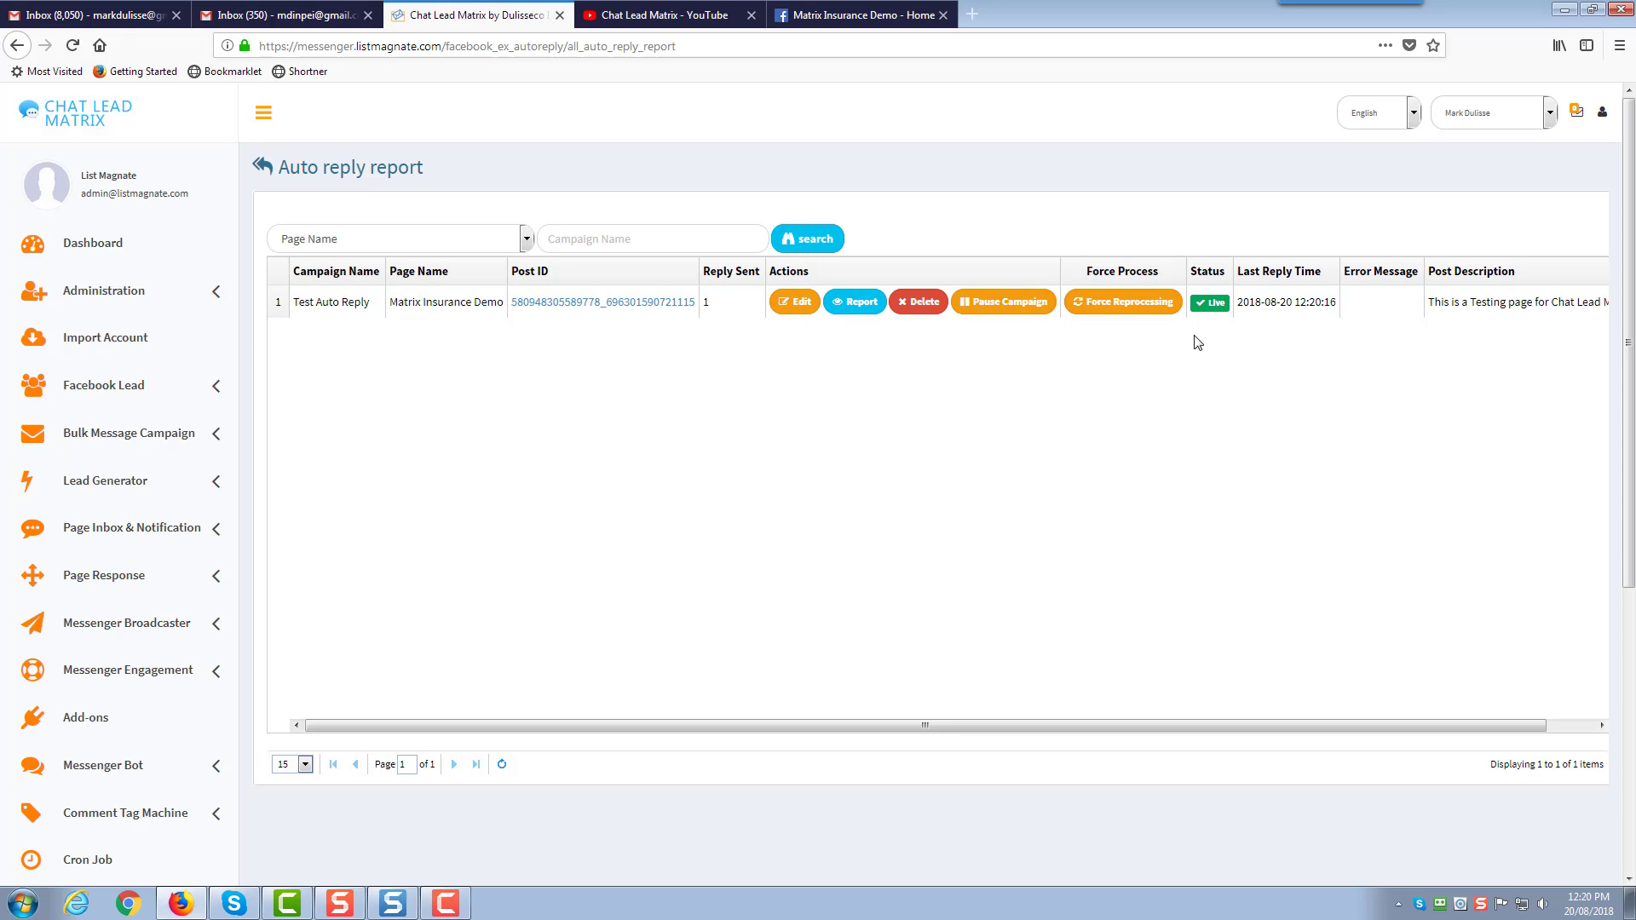
left_click(856, 302)
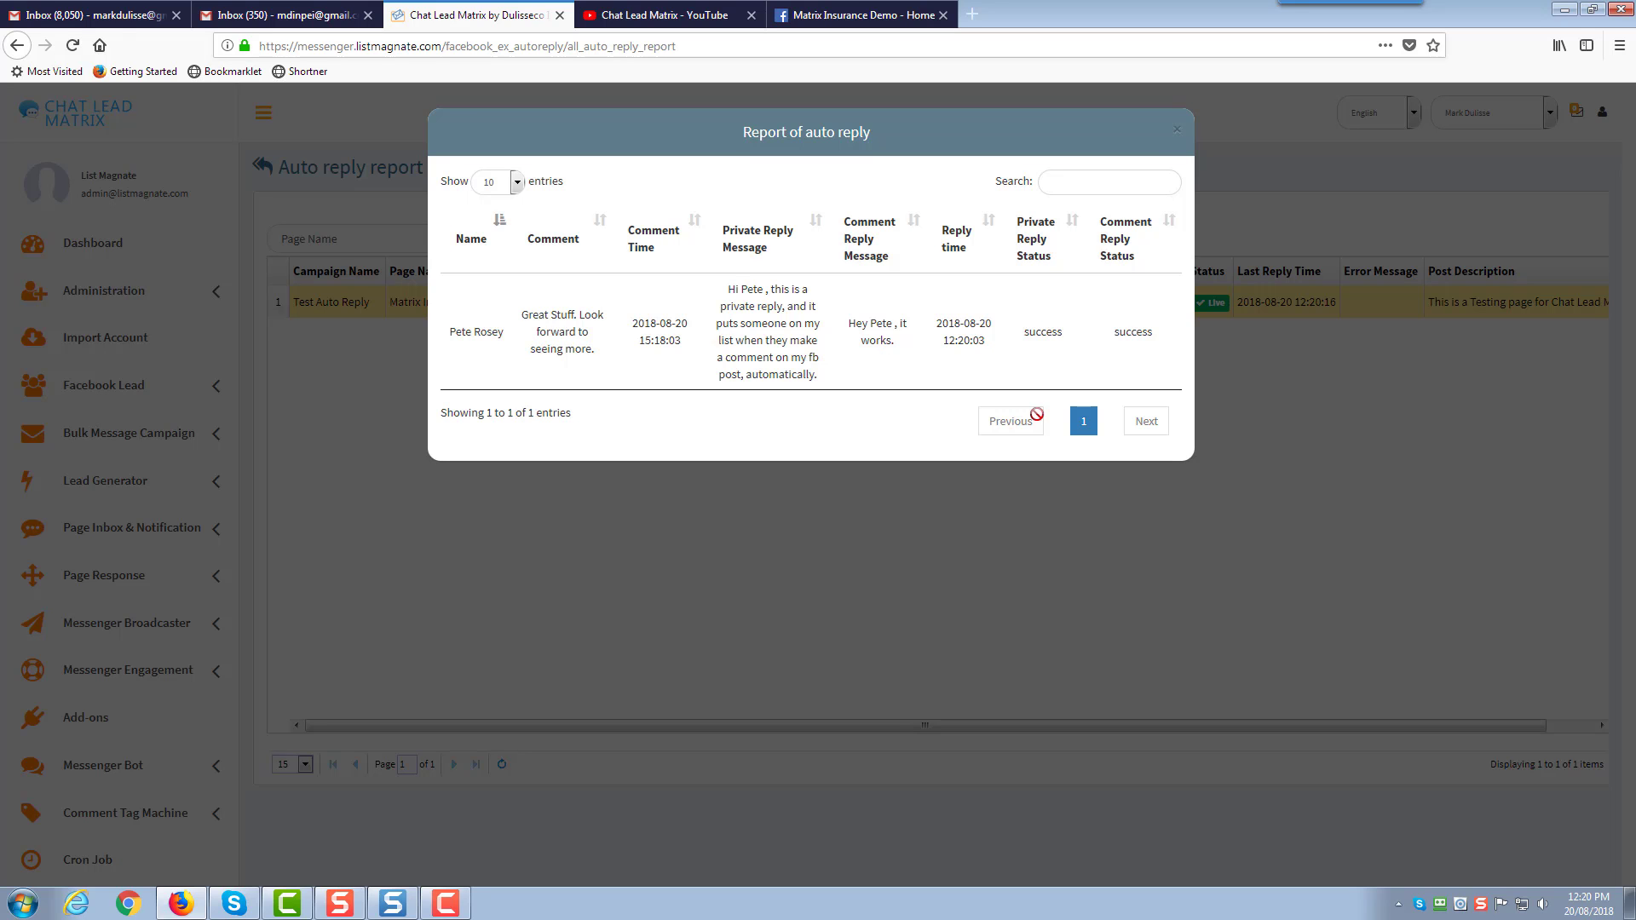
left_click(1177, 135)
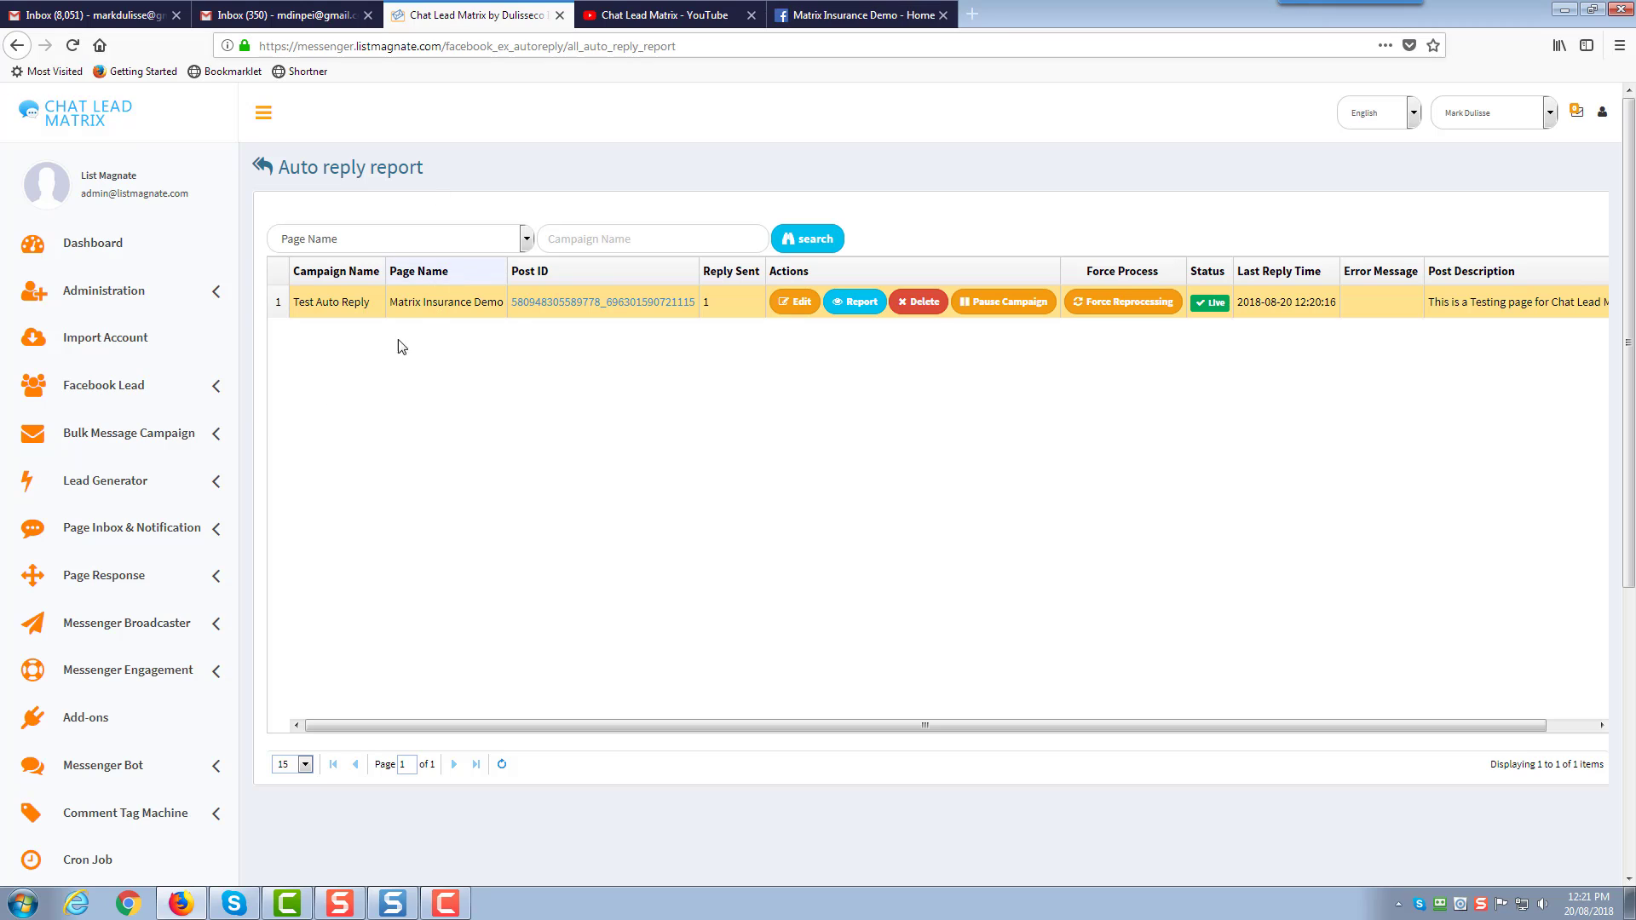
left_click(214, 483)
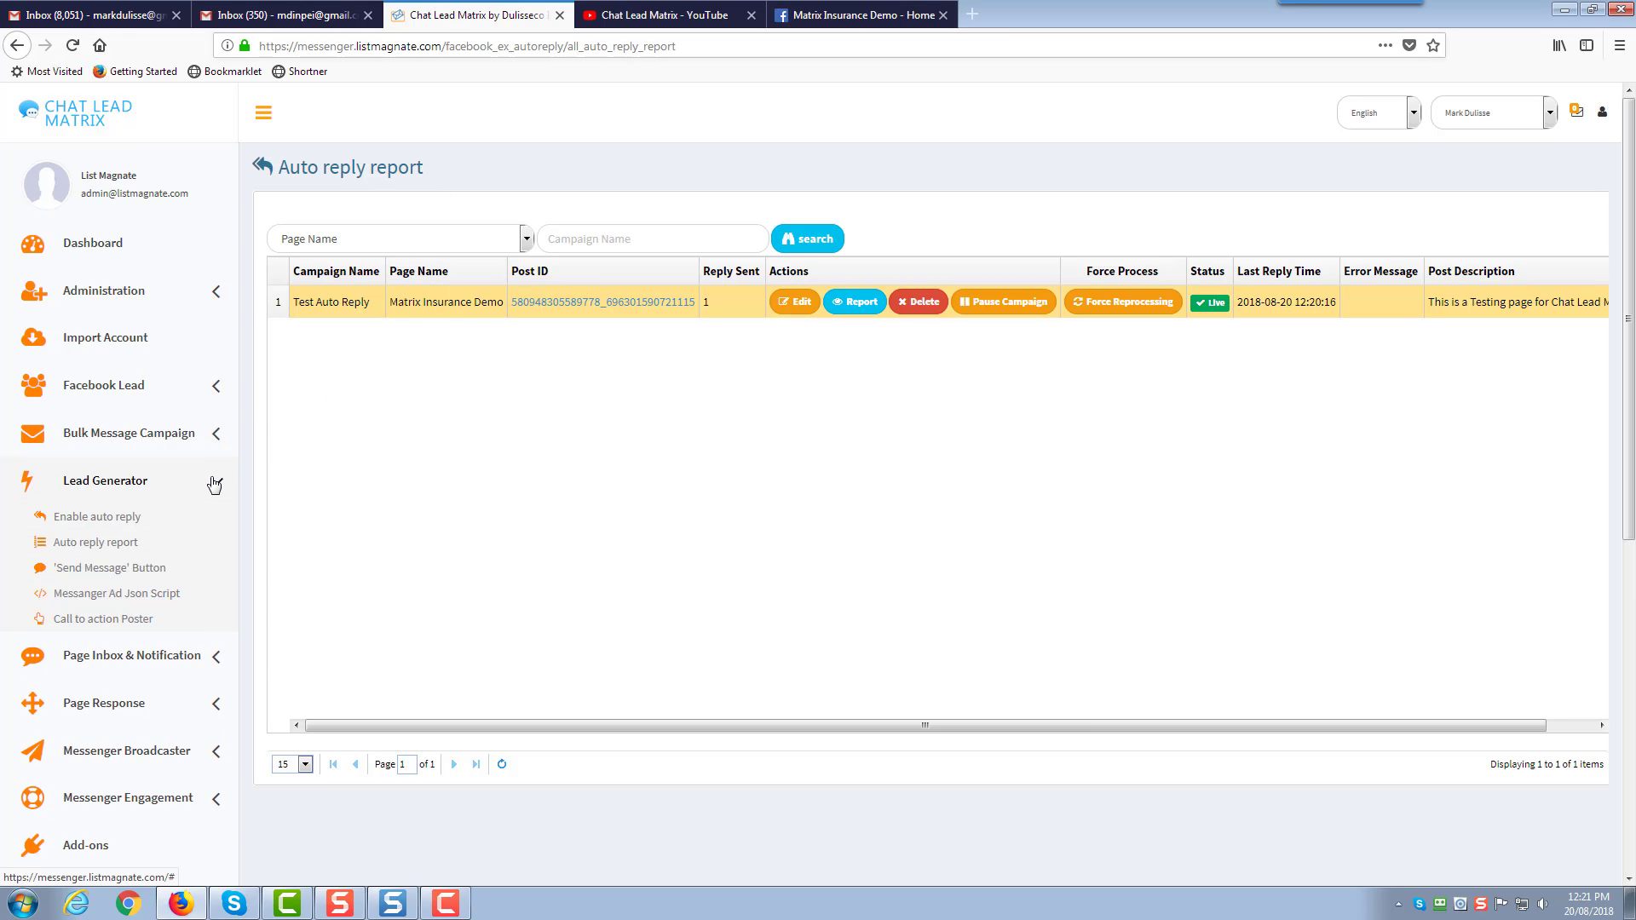
left_click(214, 482)
scroll(214, 484, "down", 2)
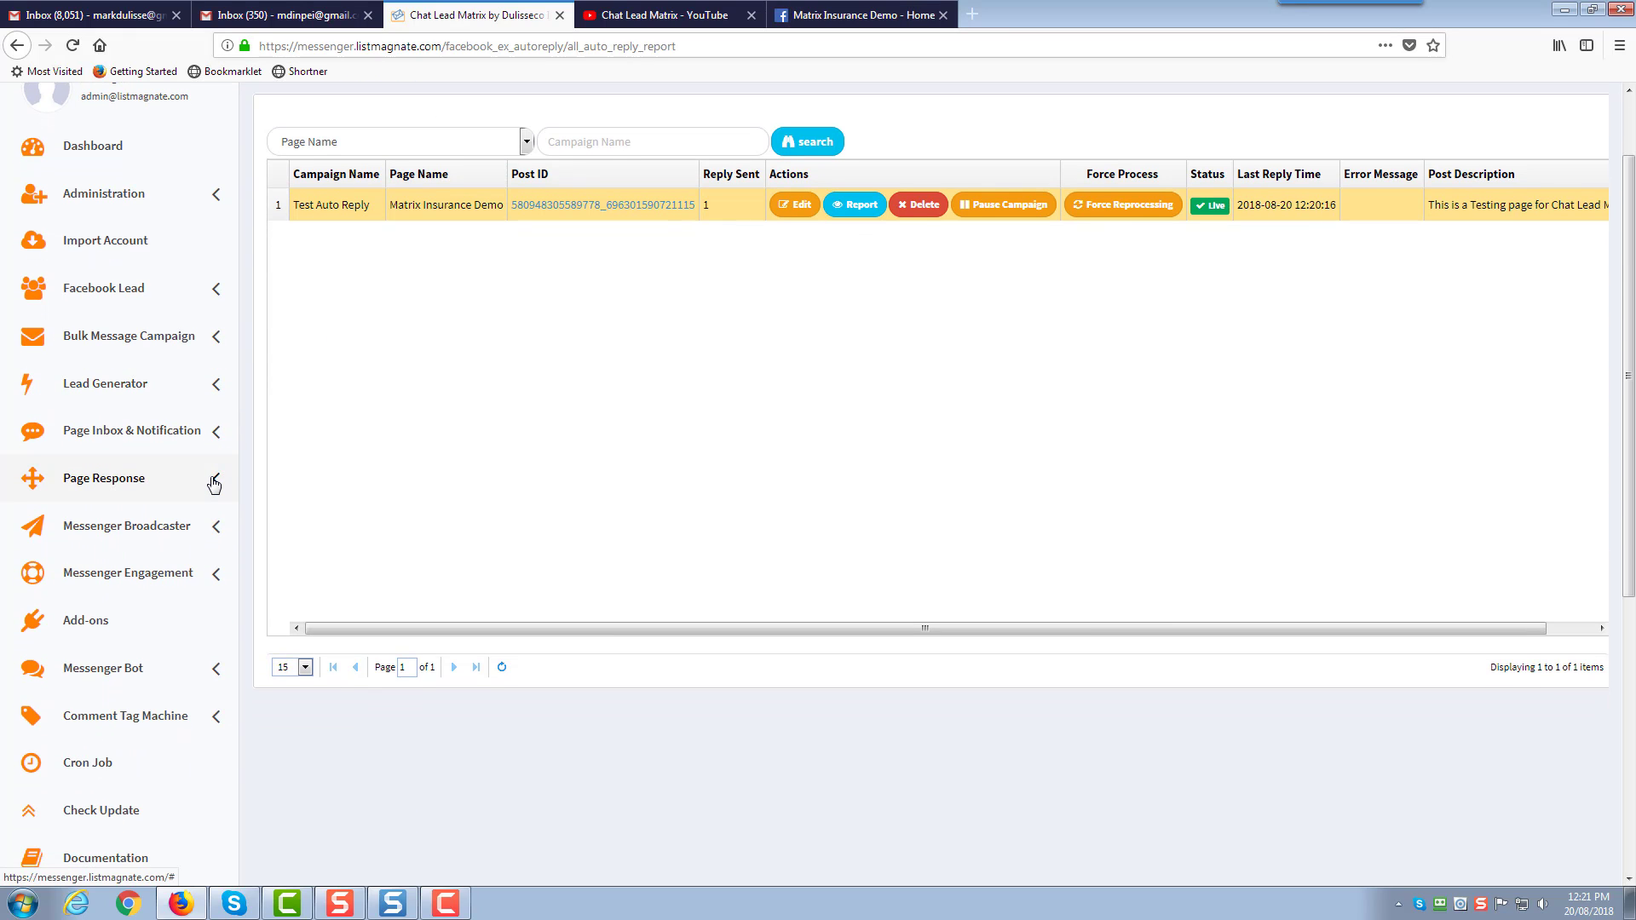
scroll(214, 484, "down", 2)
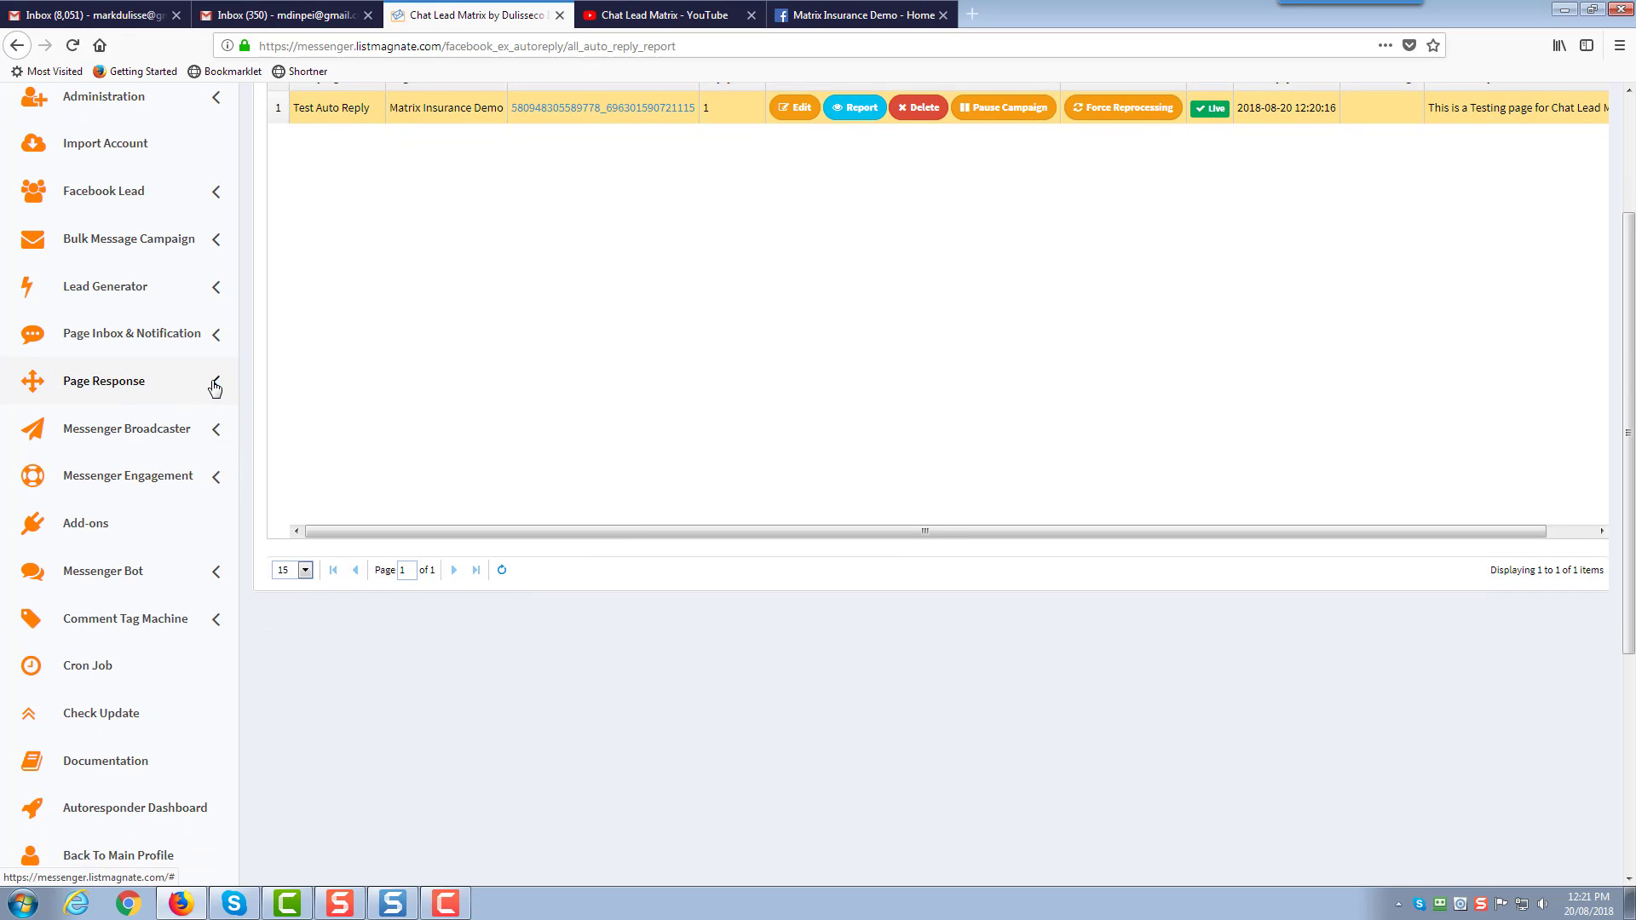